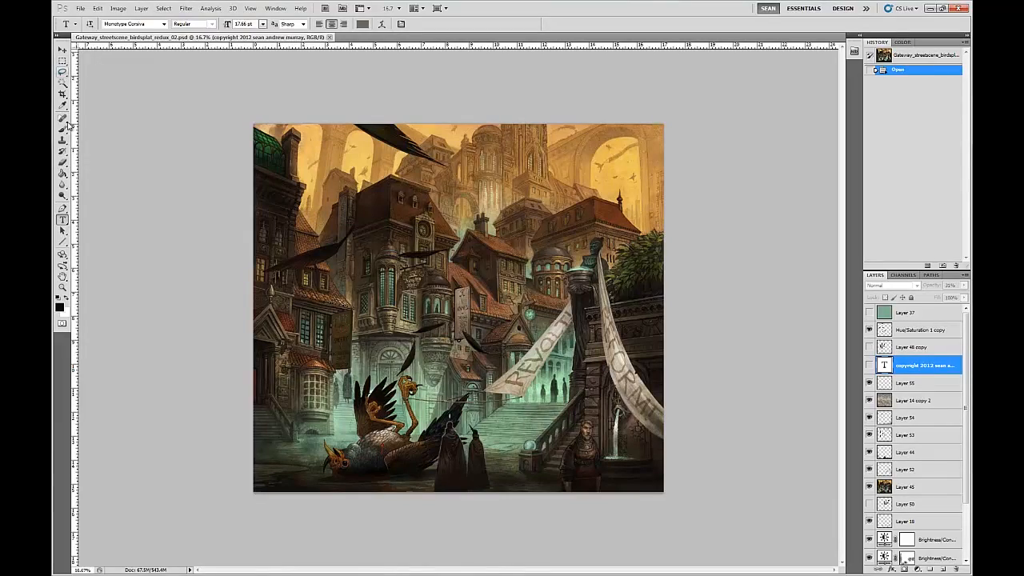
# Add a new empty layer directly above Layer 55.
pyautogui.click(62, 276)
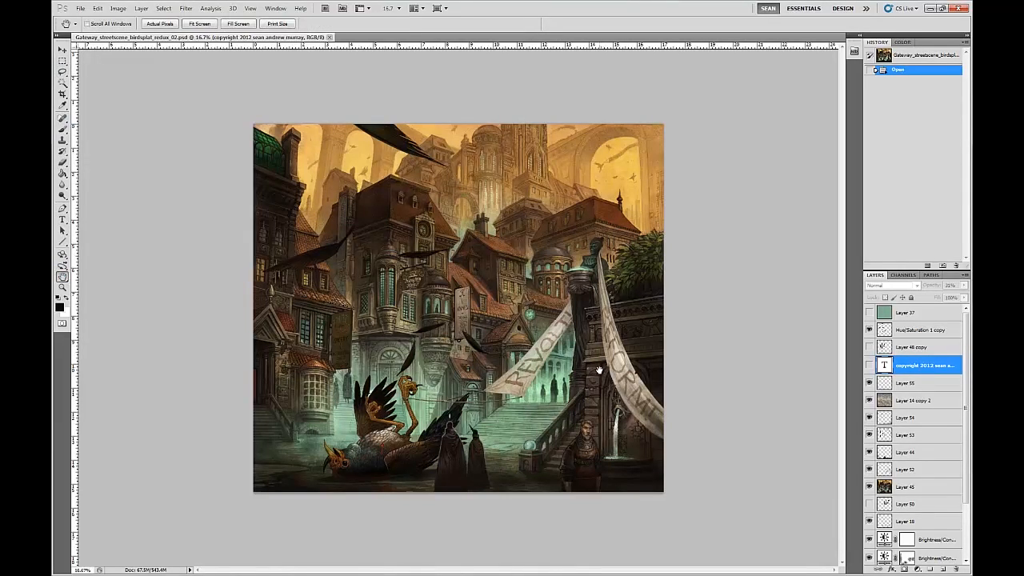
pyautogui.hotkey('ctrl', '+')
pyautogui.hotkey('ctrl', '+')
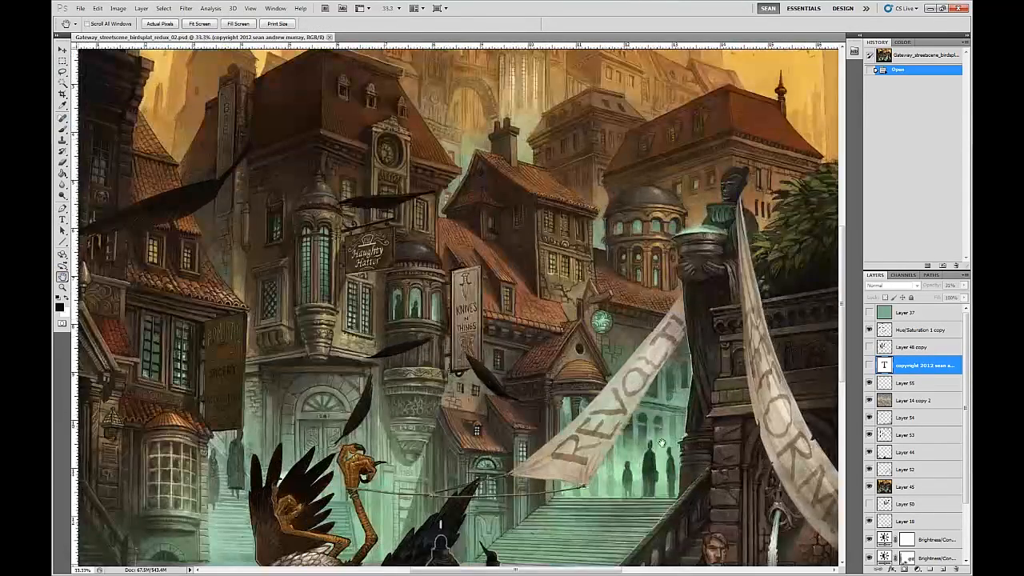
pyautogui.moveTo(647, 448); pyautogui.dragTo(613, 400)
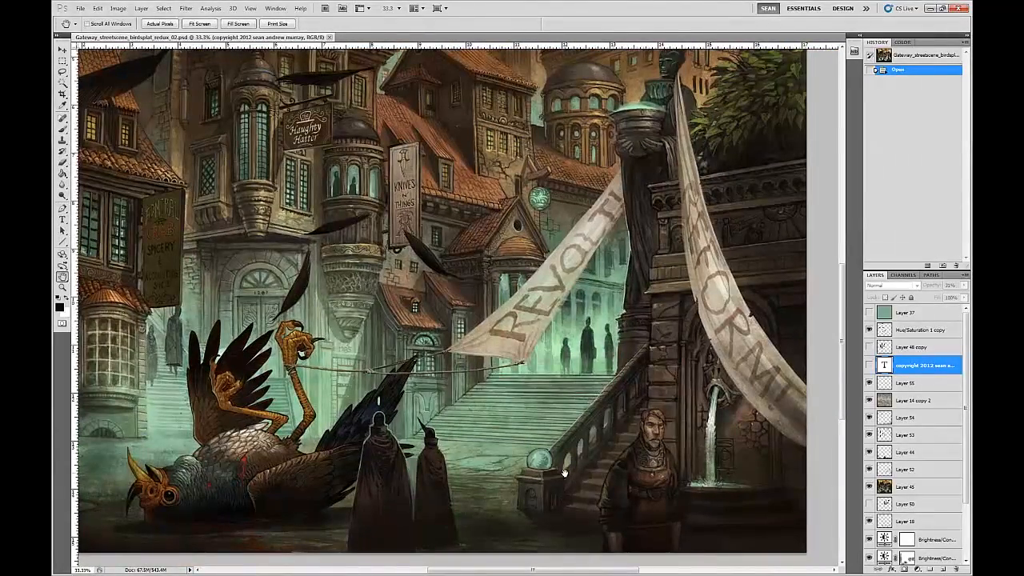
pyautogui.press('f')
pyautogui.moveTo(630, 411); pyautogui.dragTo(526, 420)
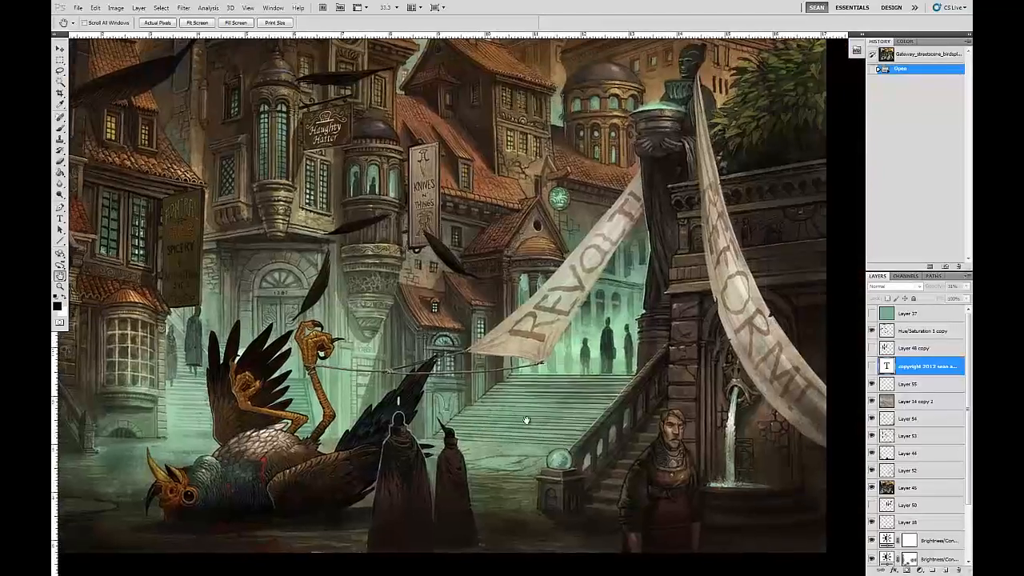
pyautogui.click(909, 383)
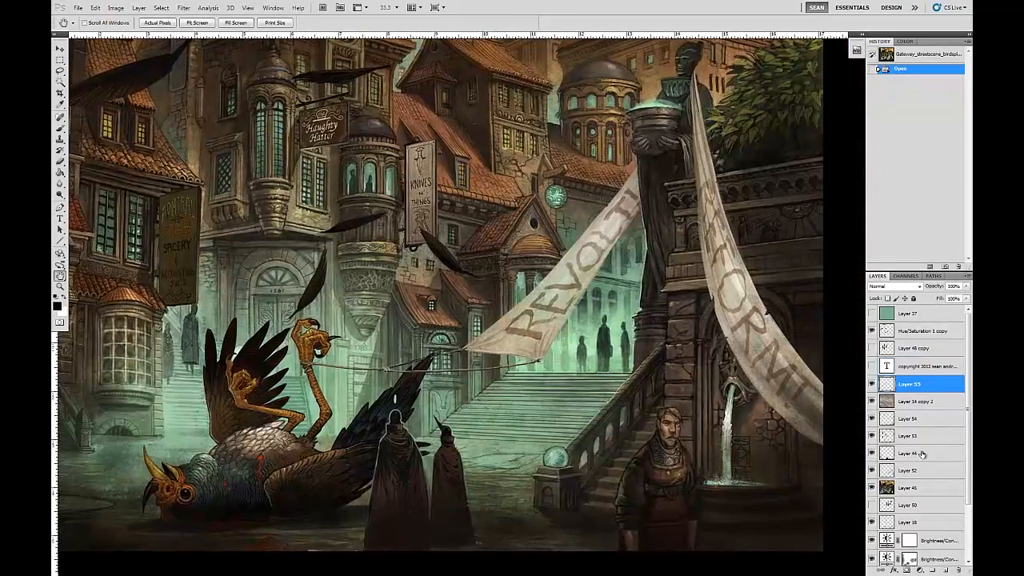
pyautogui.click(944, 569)
# Examine the staircase area and the silhouetted figures behind the REVOLT banner, up close and within the whole composition.
pyautogui.moveTo(593, 435); pyautogui.dragTo(582, 442)
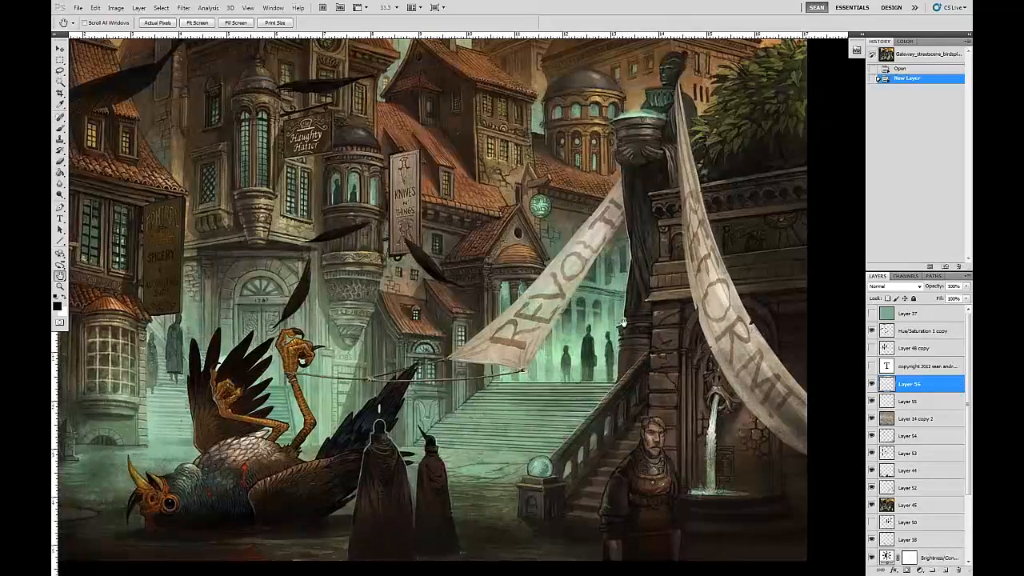
pyautogui.moveTo(603, 420); pyautogui.dragTo(591, 419)
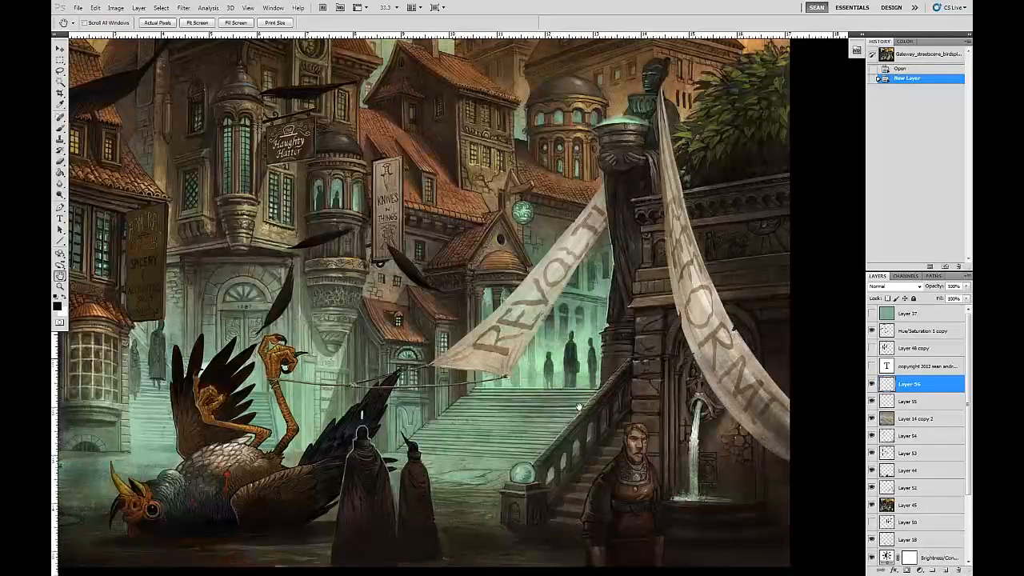
pyautogui.moveTo(524, 428); pyautogui.dragTo(532, 430)
pyautogui.keyDown('alt'); pyautogui.click(528, 409); pyautogui.keyUp('alt')
pyautogui.keyDown('alt'); pyautogui.click(528, 409); pyautogui.keyUp('alt')
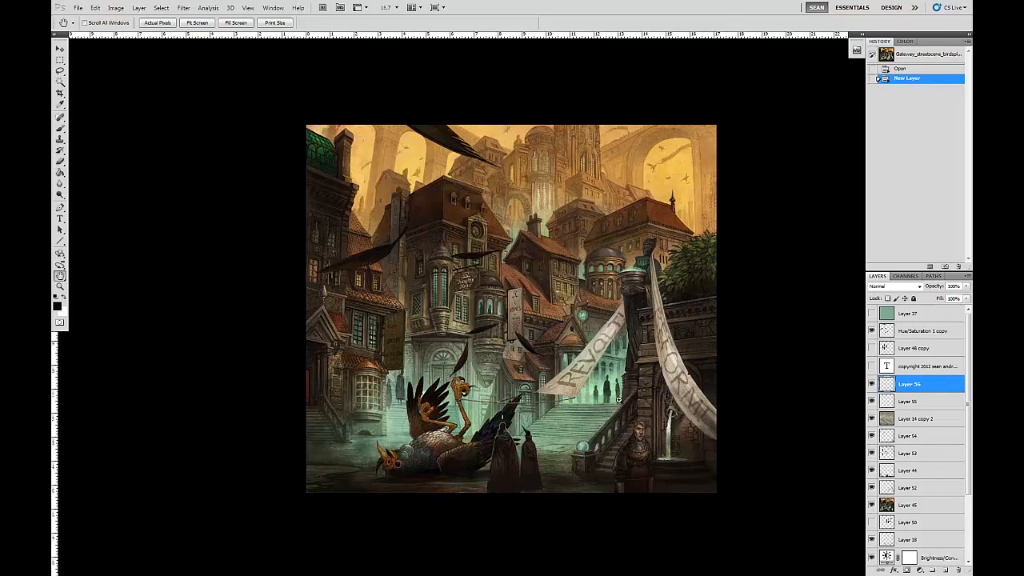
pyautogui.hotkey('ctrl', '+')
pyautogui.hotkey('ctrl', '+')
pyautogui.moveTo(633, 477); pyautogui.dragTo(525, 374)
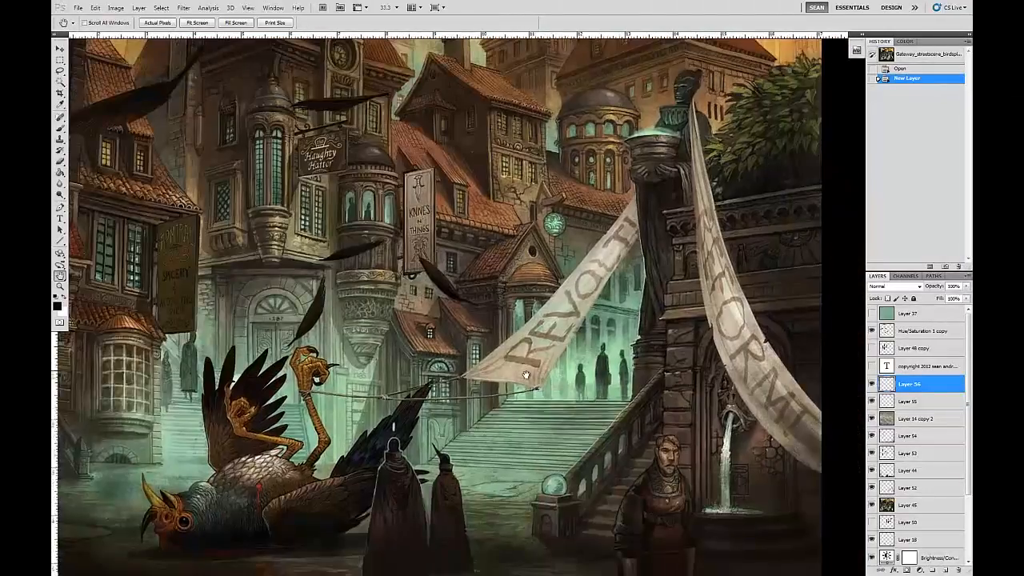
pyautogui.hotkey('ctrl', '+')
pyautogui.hotkey('ctrl', '+')
pyautogui.hotkey('ctrl', '+')
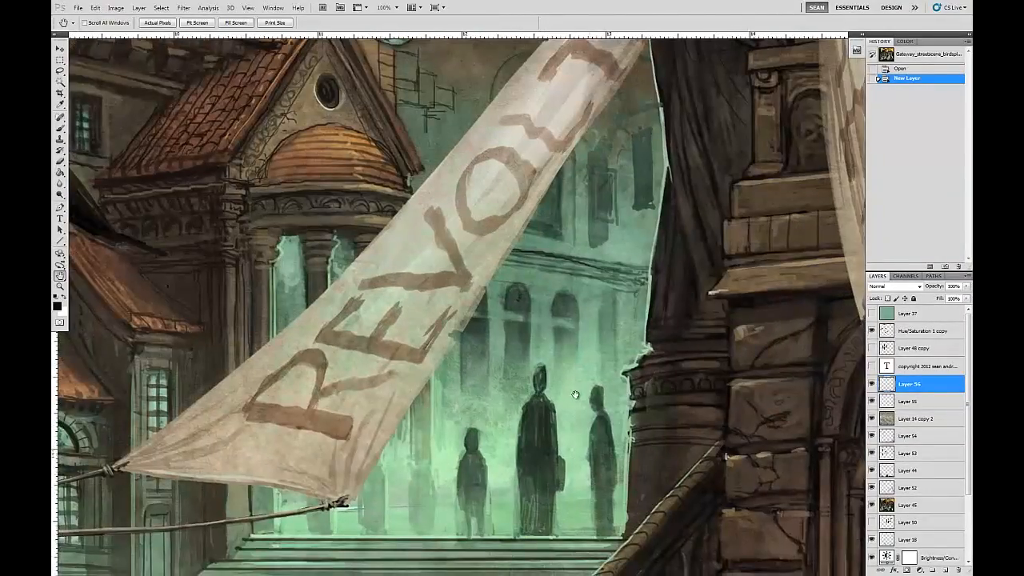
pyautogui.scroll(-2, 575, 395)
pyautogui.hotkey('ctrl', '+')
pyautogui.scroll(-2, 592, 432)
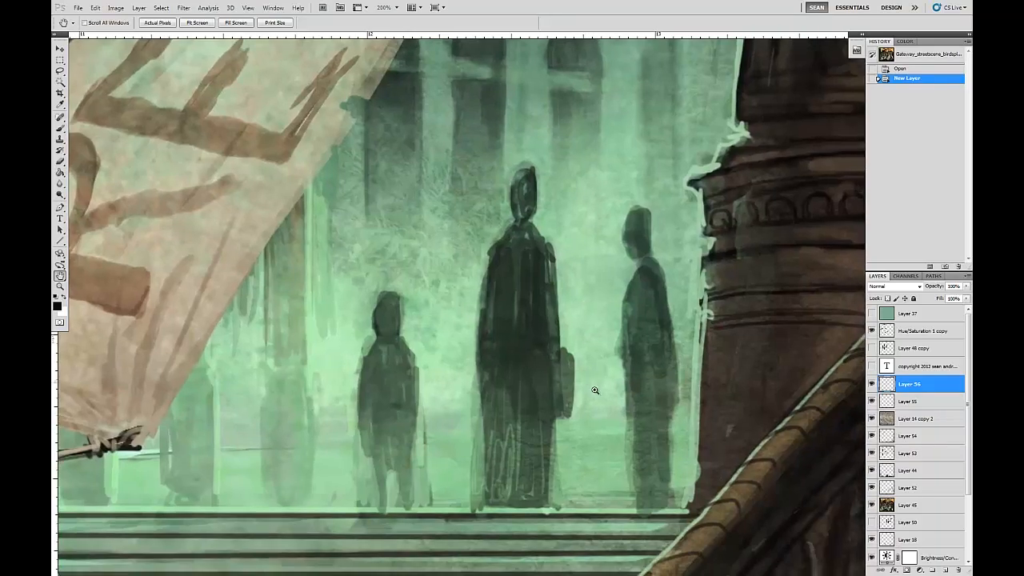
pyautogui.hotkey('ctrl', '-')
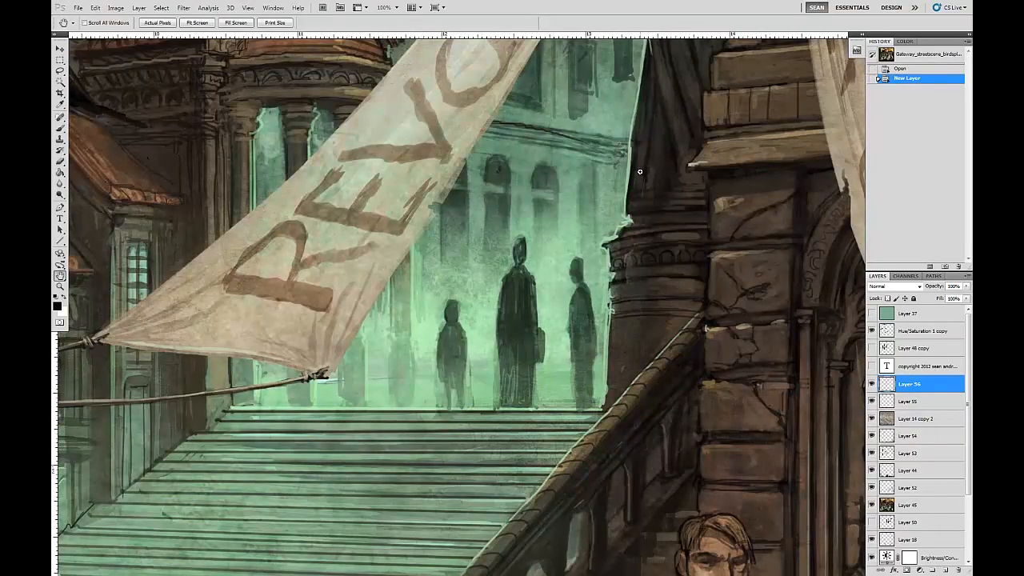
pyautogui.hotkey('ctrl', '-')
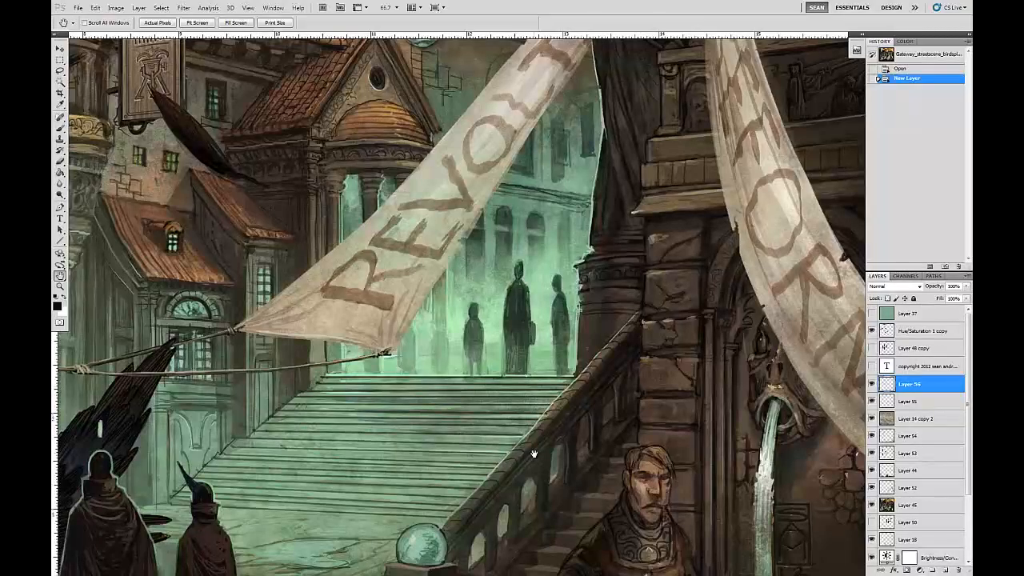
pyautogui.moveTo(534, 453); pyautogui.dragTo(548, 417)
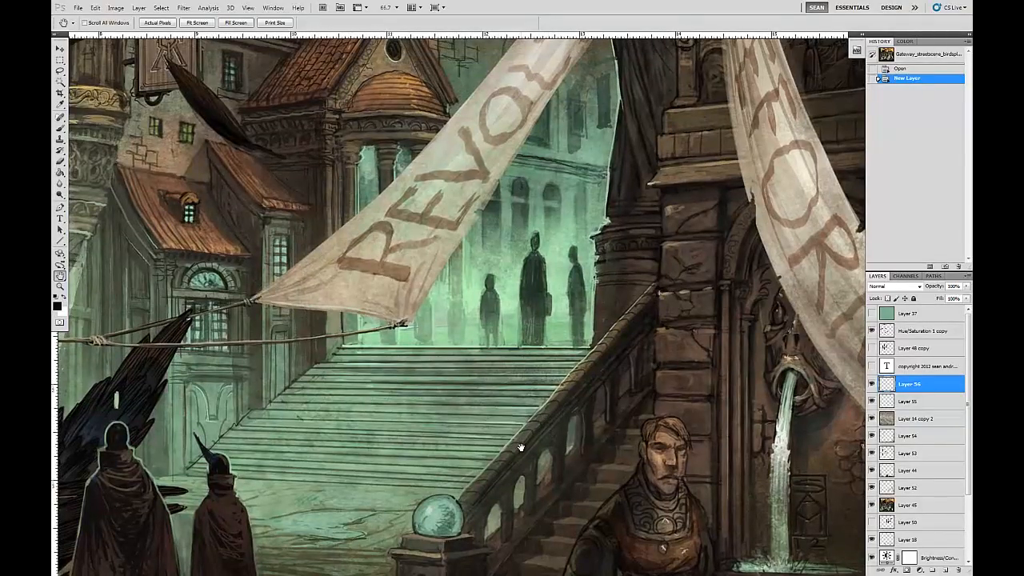
pyautogui.hotkey('ctrl', '-')
pyautogui.moveTo(515, 406); pyautogui.dragTo(534, 444)
# Choose the hard round 19 px brush for painting.
pyautogui.press('b')
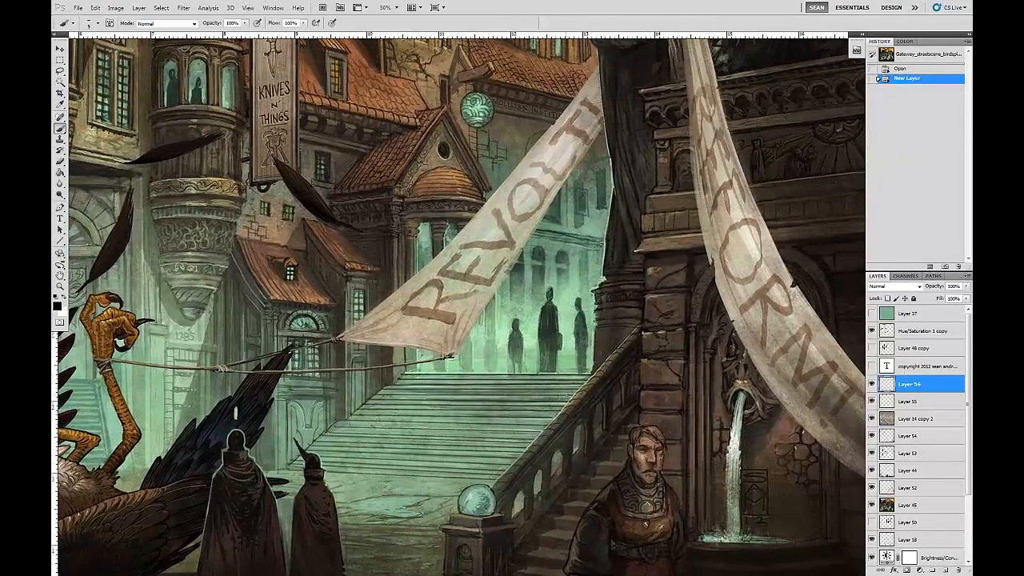
pyautogui.click(91, 24)
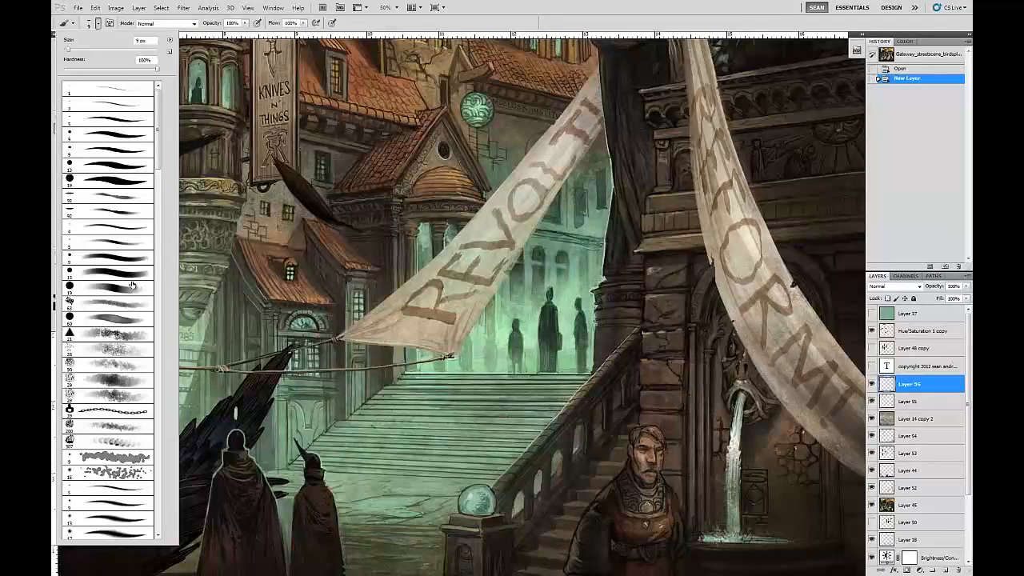
pyautogui.click(128, 183)
# Toggle the visibility of Layer 56 and Layer 48 copy to check what they contribute.
pyautogui.click(876, 388)
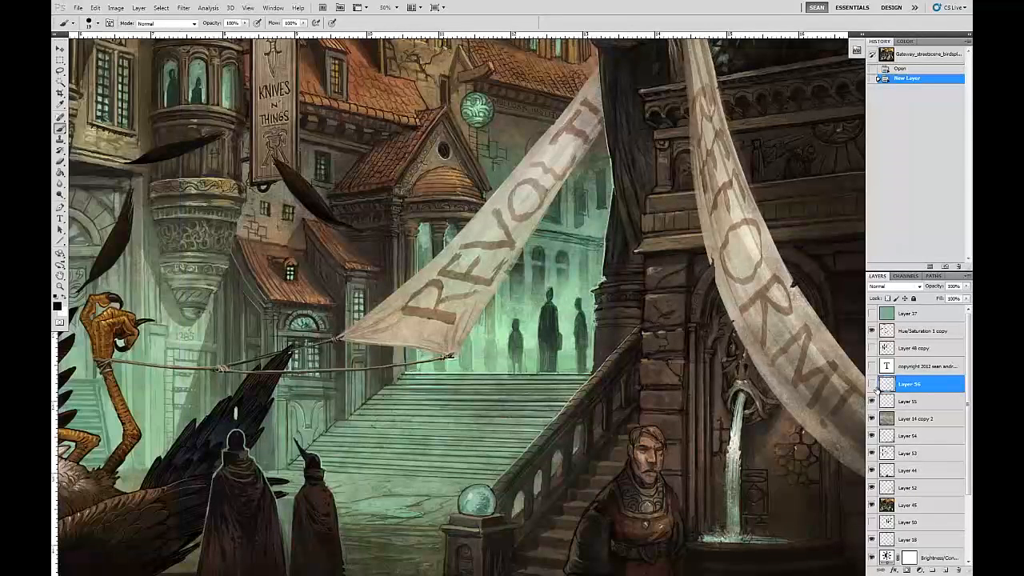
pyautogui.click(871, 384)
pyautogui.click(871, 348)
pyautogui.click(871, 348)
pyautogui.click(871, 384)
# Paint the rough body of a new figure on the upper stairs, using the dark green sampled from the tall background silhouette.
pyautogui.moveTo(525, 401); pyautogui.dragTo(523, 409)
pyautogui.keyDown('alt'); pyautogui.click(553, 335); pyautogui.keyUp('alt')
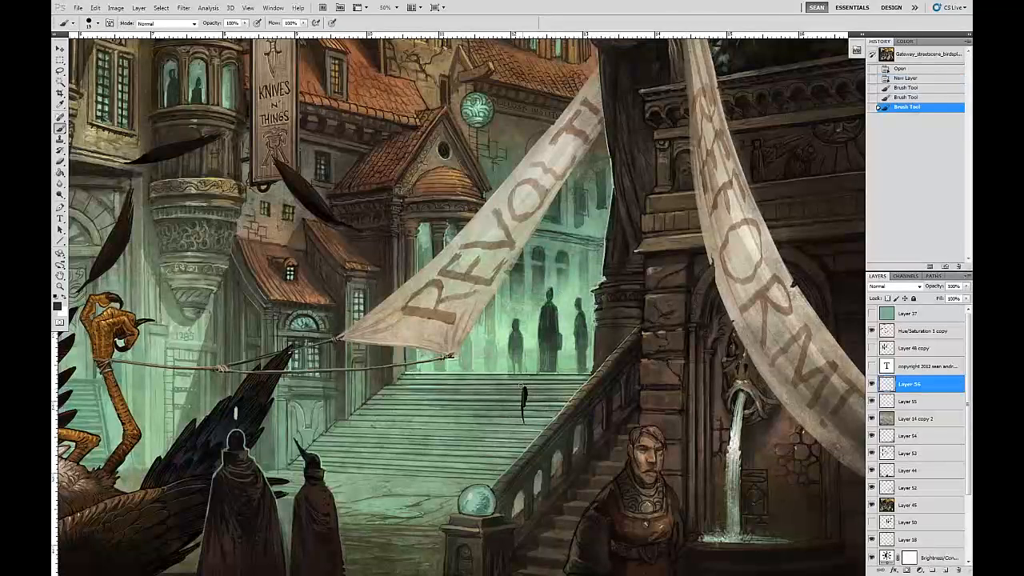
pyautogui.moveTo(523, 429); pyautogui.dragTo(525, 417)
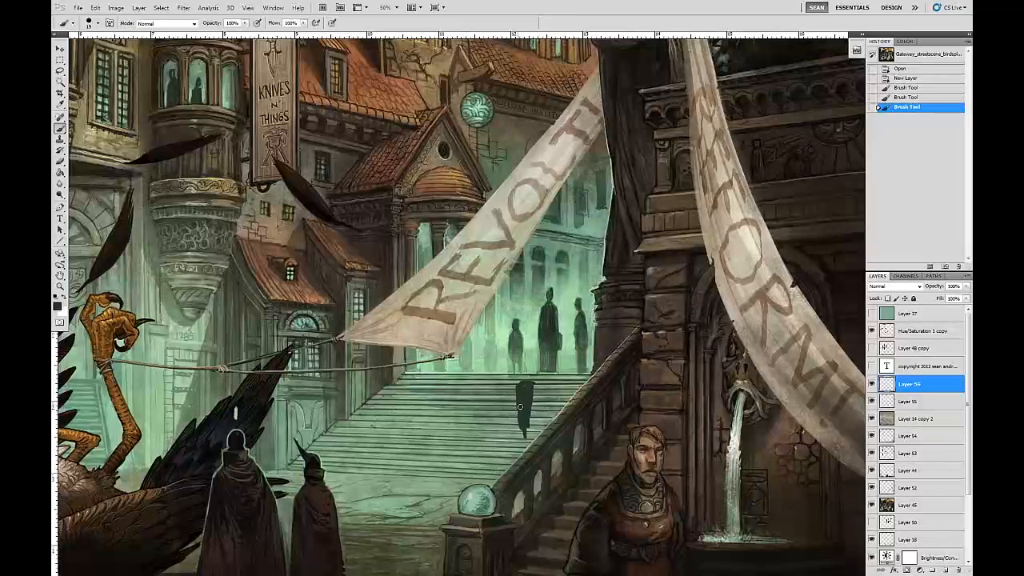
pyautogui.press('e')
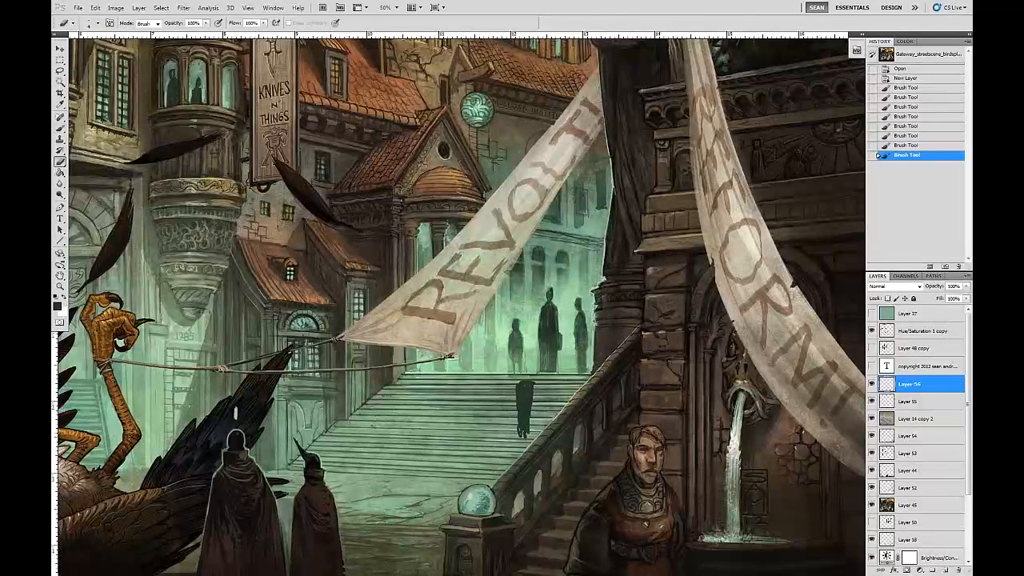
pyautogui.press('b')
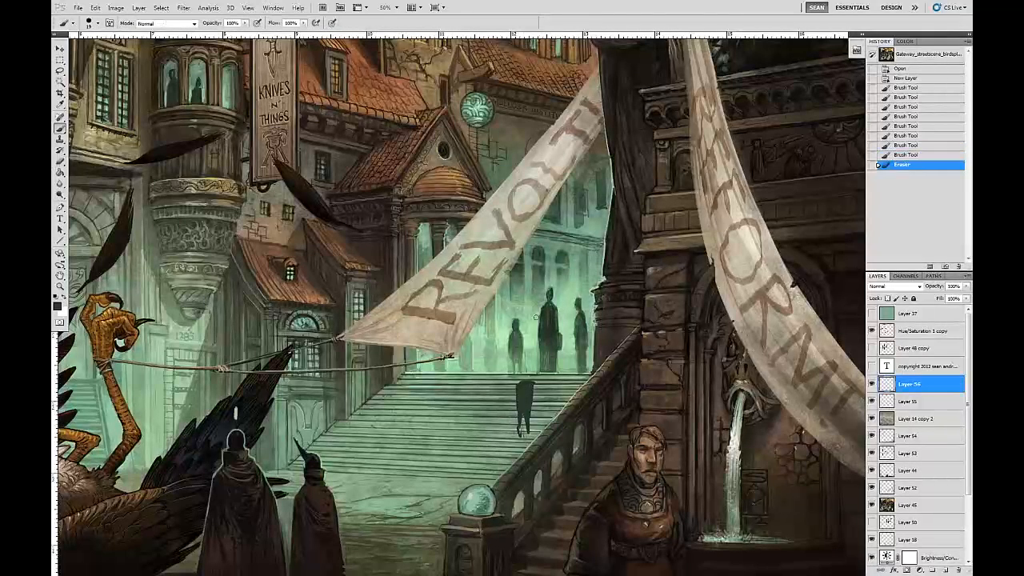
pyautogui.moveTo(519, 403); pyautogui.dragTo(521, 409)
# Trim the new stair figure's shoulders with the Eraser and paint its head.
pyautogui.press('e')
pyautogui.moveTo(524, 379); pyautogui.dragTo(529, 380)
pyautogui.moveTo(531, 382); pyautogui.dragTo(531, 376)
pyautogui.press('b')
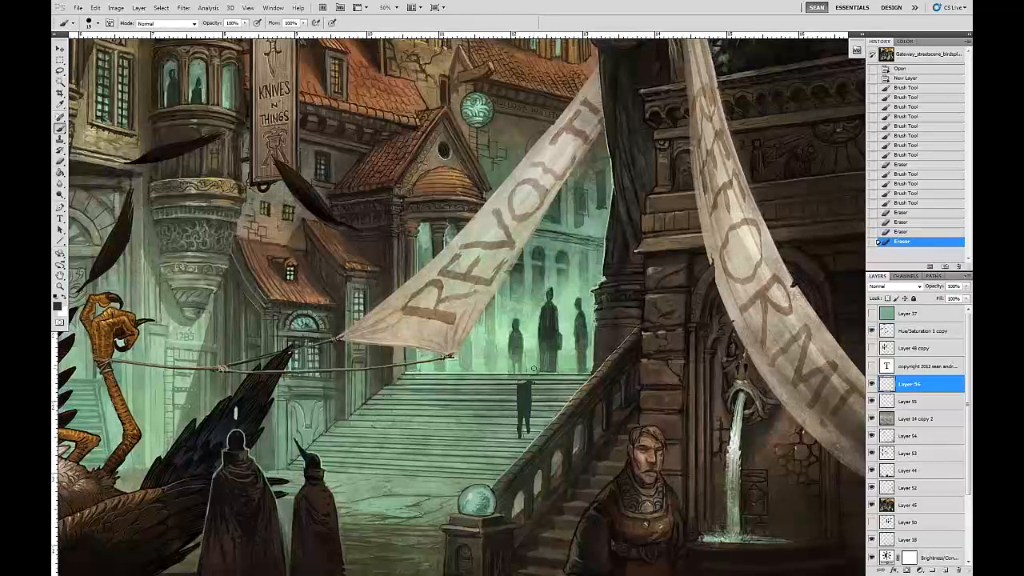
pyautogui.moveTo(524, 373); pyautogui.dragTo(525, 378)
pyautogui.moveTo(524, 376)
pyautogui.mouseDown()
pyautogui.moveTo(532, 385)
pyautogui.moveTo(526, 374)
pyautogui.mouseUp()
# Refine the stair figure's outline and legs by alternately erasing and repainting down to the feet.
pyautogui.press('e')
pyautogui.moveTo(524, 371)
pyautogui.mouseDown()
pyautogui.moveTo(532, 415)
pyautogui.moveTo(523, 429)
pyautogui.mouseUp()
pyautogui.press('b')
pyautogui.press('e')
pyautogui.press('b')
pyautogui.press('e')
pyautogui.moveTo(523, 433); pyautogui.dragTo(521, 436)
pyautogui.press('b')
pyautogui.moveTo(528, 427); pyautogui.dragTo(528, 436)
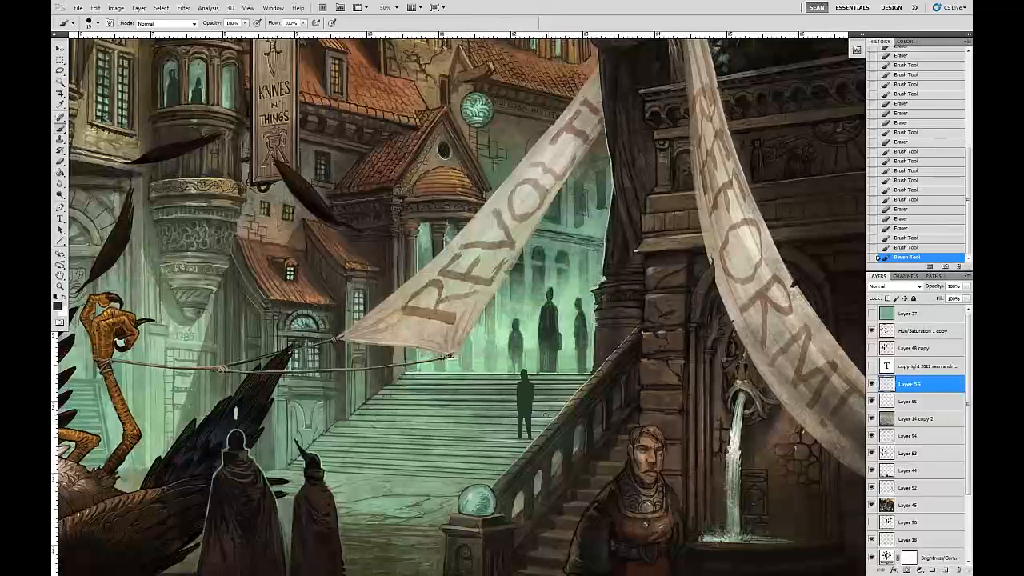
# Paint a second, slightly smaller silhouette on the stairs to the left of the first figure and shape its head and body.
pyautogui.moveTo(519, 385)
pyautogui.mouseDown()
pyautogui.moveTo(492, 420)
pyautogui.moveTo(495, 320)
pyautogui.moveTo(492, 434)
pyautogui.moveTo(490, 372)
pyautogui.moveTo(491, 428)
pyautogui.moveTo(488, 402)
pyautogui.mouseUp()
pyautogui.press('e')
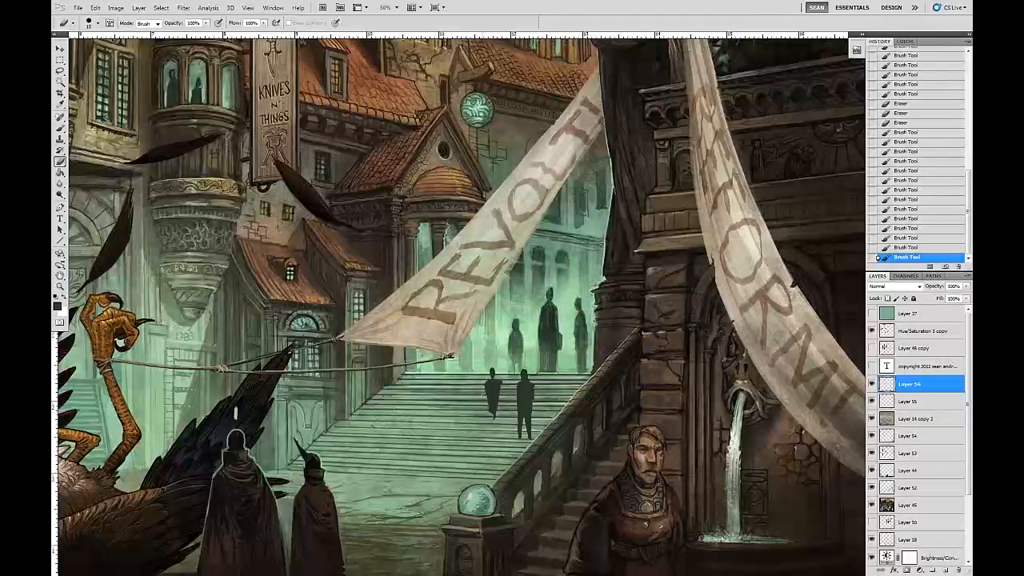
pyautogui.moveTo(491, 413); pyautogui.dragTo(492, 421)
pyautogui.press('b')
pyautogui.moveTo(491, 370)
pyautogui.mouseDown()
pyautogui.moveTo(500, 392)
pyautogui.moveTo(497, 403)
pyautogui.moveTo(485, 387)
pyautogui.moveTo(489, 417)
pyautogui.mouseUp()
# Refine the left stair figure's body and extend its separated legs with alternating Eraser and Brush strokes.
pyautogui.press('e')
pyautogui.press('b')
pyautogui.moveTo(496, 404); pyautogui.dragTo(499, 424)
pyautogui.press('e')
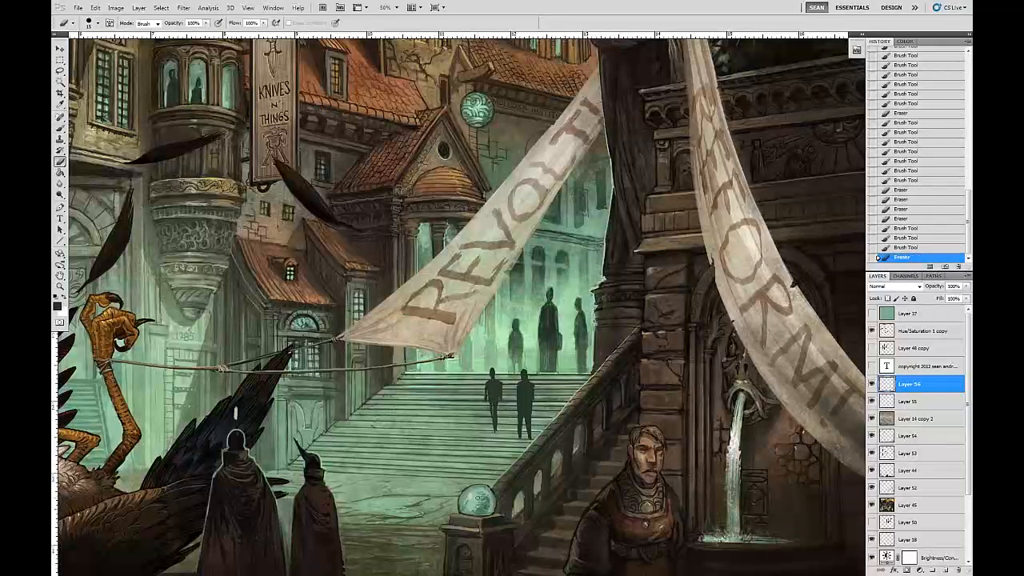
pyautogui.press('b')
pyautogui.moveTo(490, 380)
pyautogui.mouseDown()
pyautogui.moveTo(487, 395)
pyautogui.moveTo(500, 391)
pyautogui.moveTo(492, 433)
pyautogui.mouseUp()
pyautogui.press('e')
pyautogui.press('b')
pyautogui.moveTo(495, 425); pyautogui.dragTo(495, 432)
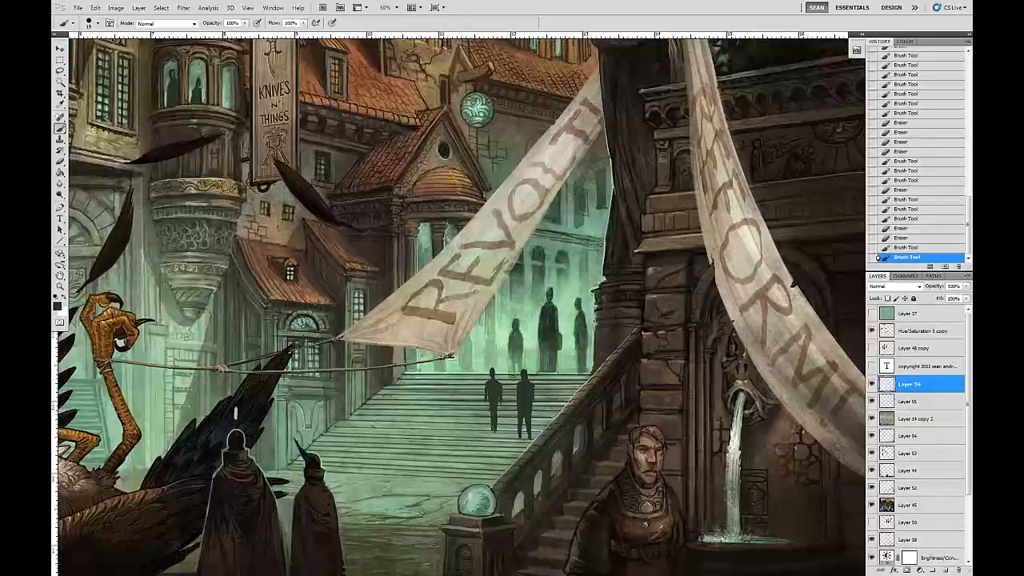
# Rough in a third figure near the balustrade and broaden the first figure's torso and leg.
pyautogui.moveTo(548, 403)
pyautogui.mouseDown()
pyautogui.moveTo(546, 413)
pyautogui.moveTo(552, 379)
pyautogui.mouseUp()
pyautogui.moveTo(522, 417)
pyautogui.mouseDown()
pyautogui.moveTo(518, 442)
pyautogui.moveTo(515, 392)
pyautogui.mouseUp()
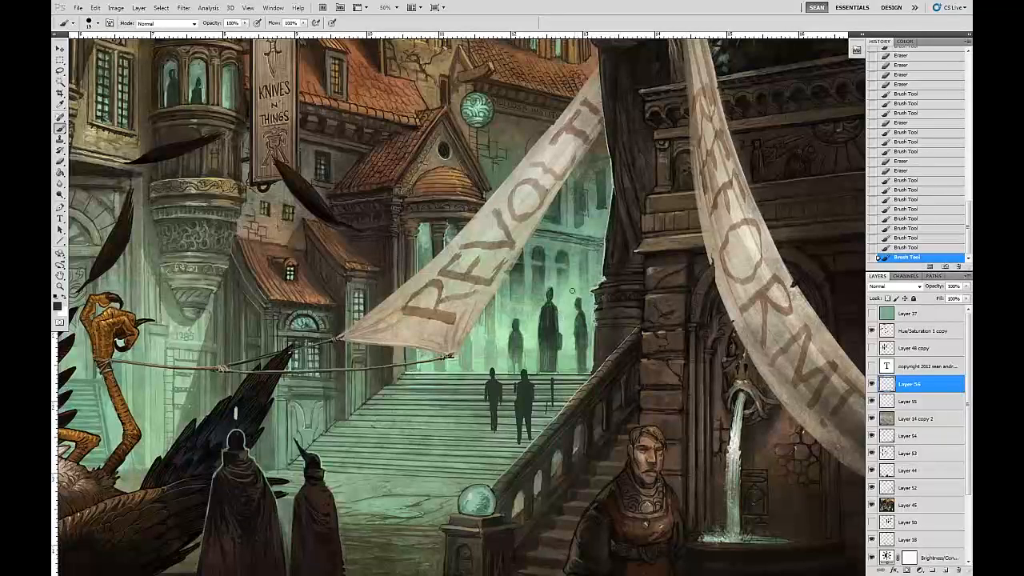
pyautogui.press('alt')
pyautogui.click(872, 385)
pyautogui.click(871, 385)
pyautogui.moveTo(518, 428); pyautogui.dragTo(521, 440)
# Reshape the first stair figure's shoulders, arms and lower legs with the Eraser and Brush.
pyautogui.press('e')
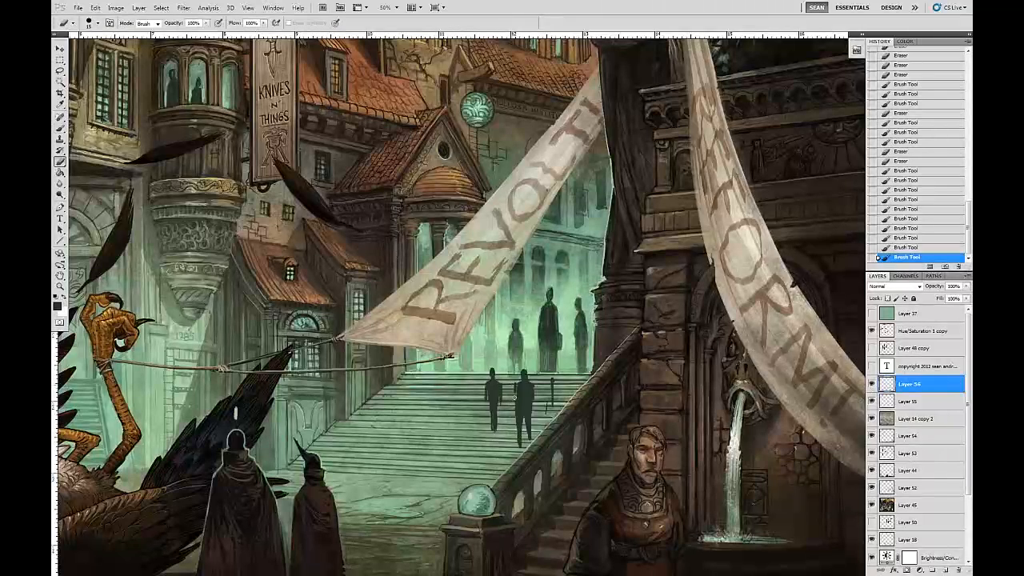
pyautogui.press('b')
pyautogui.moveTo(513, 404); pyautogui.dragTo(516, 389)
pyautogui.moveTo(516, 387)
pyautogui.mouseDown()
pyautogui.moveTo(515, 403)
pyautogui.moveTo(514, 383)
pyautogui.moveTo(533, 383)
pyautogui.moveTo(530, 401)
pyautogui.mouseUp()
pyautogui.press('e')
pyautogui.press('b')
pyautogui.moveTo(528, 416); pyautogui.dragTo(521, 444)
# Build up the third figure's body near the balustrade, keeping the dark green foreground colour, and clean its edges.
pyautogui.moveTo(547, 379)
pyautogui.mouseDown()
pyautogui.moveTo(548, 397)
pyautogui.moveTo(551, 371)
pyautogui.moveTo(552, 391)
pyautogui.mouseUp()
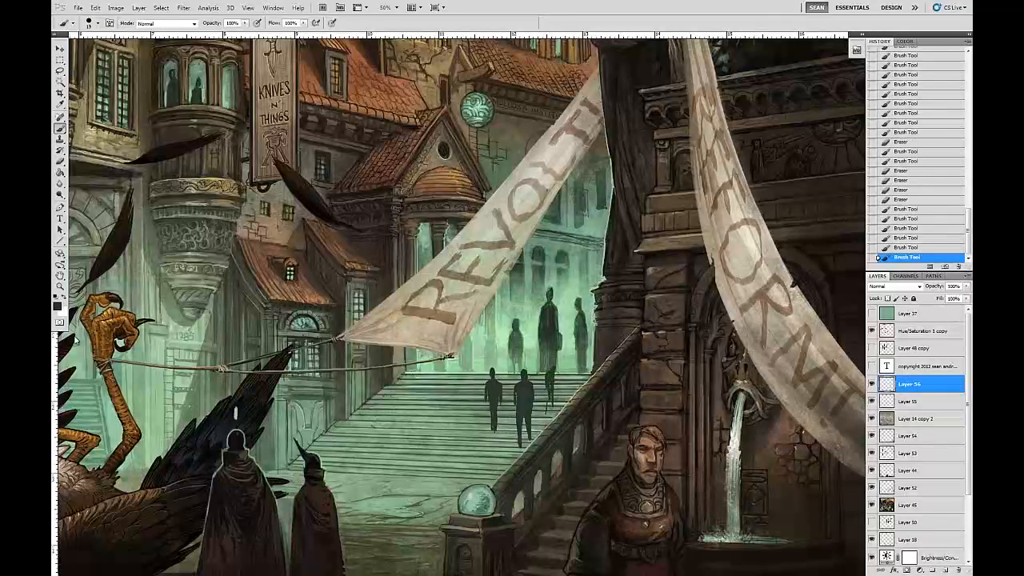
pyautogui.click(57, 304)
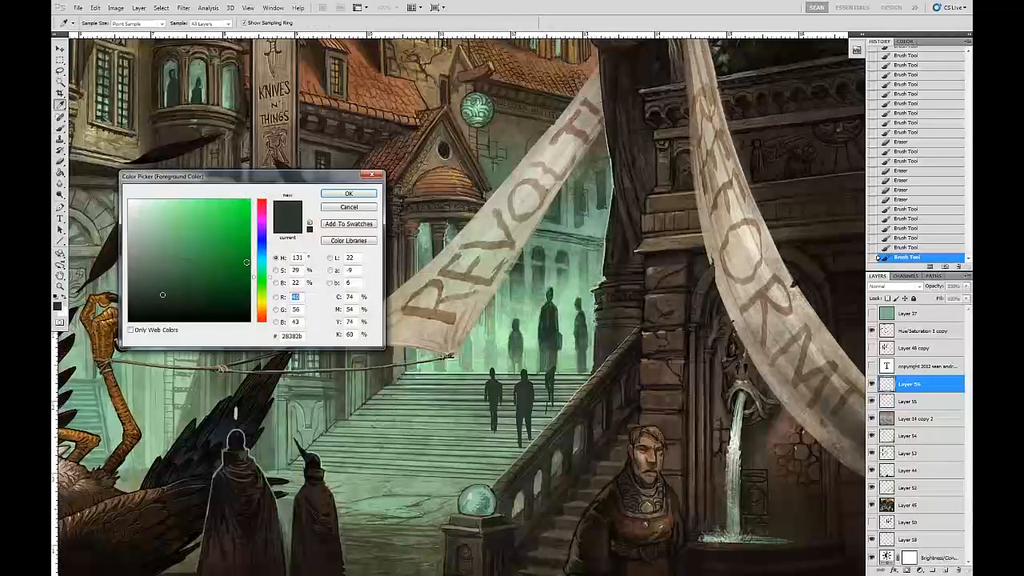
pyautogui.click(344, 196)
pyautogui.moveTo(552, 363)
pyautogui.mouseDown()
pyautogui.moveTo(549, 388)
pyautogui.moveTo(548, 362)
pyautogui.moveTo(552, 402)
pyautogui.moveTo(524, 411)
pyautogui.mouseUp()
pyautogui.press('e')
pyautogui.press('b')
pyautogui.press('e')
pyautogui.press('b')
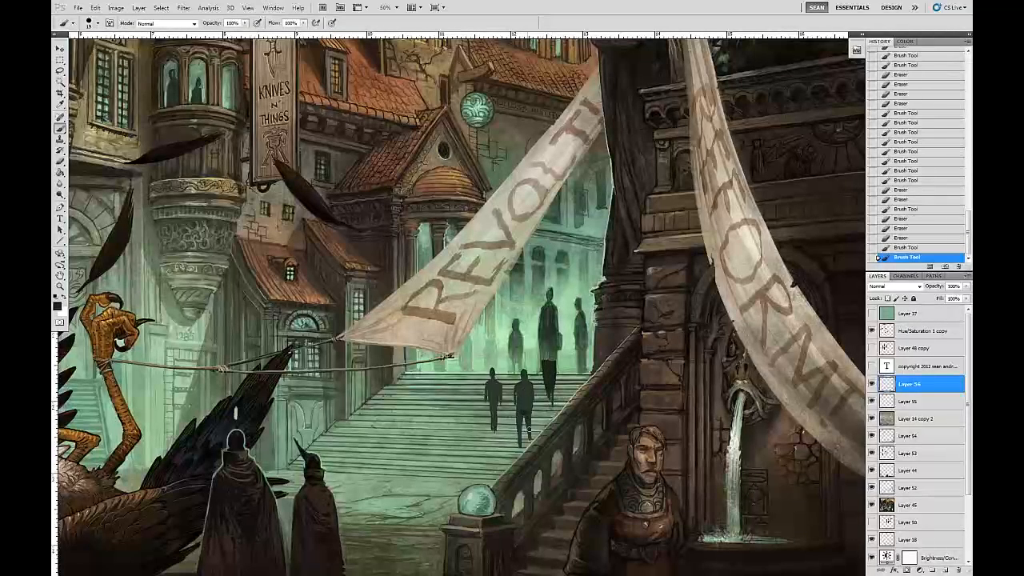
# Slim the first stair figure's torso, arms and legs with repeated Brush and Eraser strokes.
pyautogui.moveTo(520, 400); pyautogui.dragTo(528, 384)
pyautogui.moveTo(529, 382); pyautogui.dragTo(527, 404)
pyautogui.moveTo(524, 392)
pyautogui.mouseDown()
pyautogui.moveTo(515, 406)
pyautogui.moveTo(513, 397)
pyautogui.mouseUp()
pyautogui.press('e')
pyautogui.moveTo(513, 397); pyautogui.dragTo(516, 400)
pyautogui.press('b')
pyautogui.press('e')
pyautogui.moveTo(518, 390)
pyautogui.mouseDown()
pyautogui.moveTo(514, 407)
pyautogui.moveTo(533, 408)
pyautogui.moveTo(517, 424)
pyautogui.mouseUp()
pyautogui.press('b')
pyautogui.press('e')
pyautogui.press('b')
# Shape the third figure's head beside the balustrade with Brush and Eraser strokes.
pyautogui.moveTo(524, 374); pyautogui.dragTo(549, 355)
pyautogui.press('e')
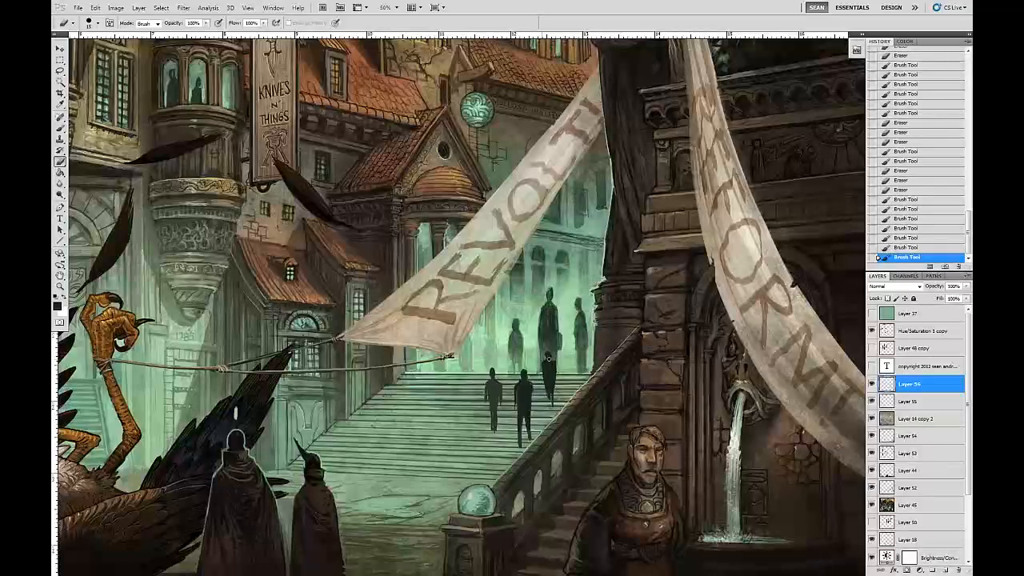
pyautogui.click(553, 327)
pyautogui.press('b')
pyautogui.moveTo(547, 363); pyautogui.dragTo(548, 352)
pyautogui.click(627, 316)
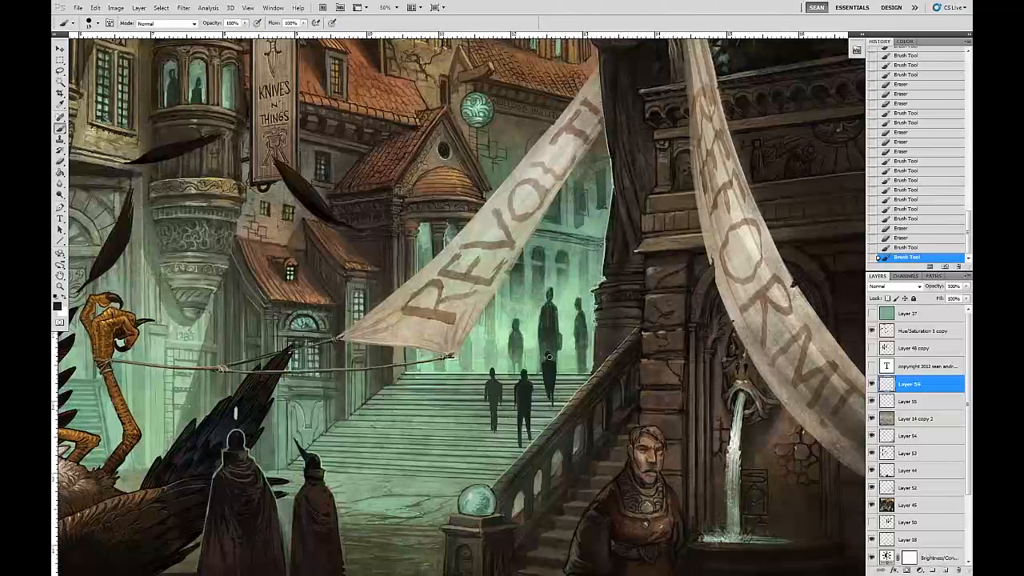
# Paint and trim the third figure's lower legs and feet so they reach down onto the steps.
pyautogui.moveTo(548, 396); pyautogui.dragTo(552, 397)
pyautogui.click(549, 415)
pyautogui.press('e')
pyautogui.click(548, 415)
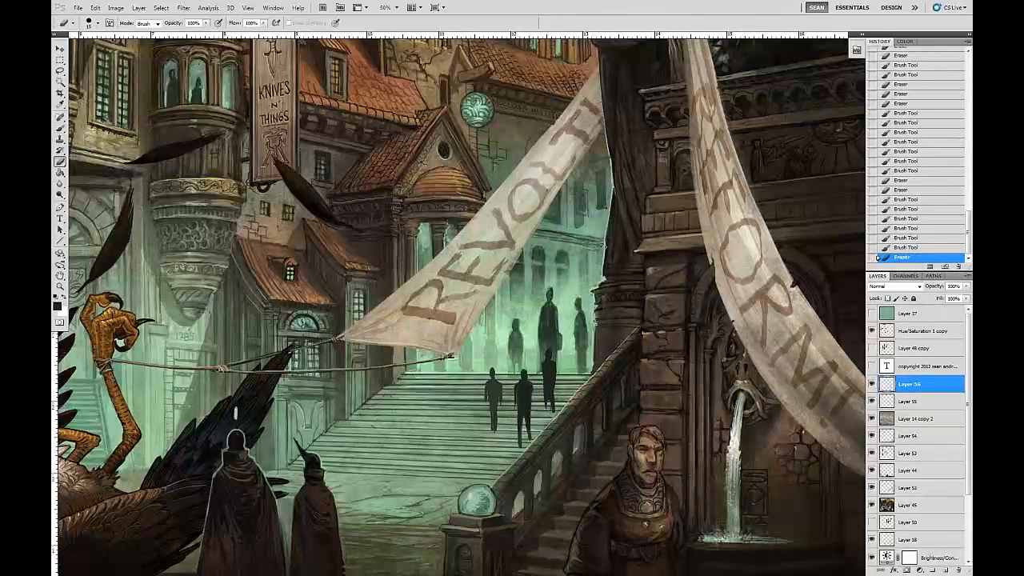
pyautogui.press('b')
pyautogui.click(549, 415)
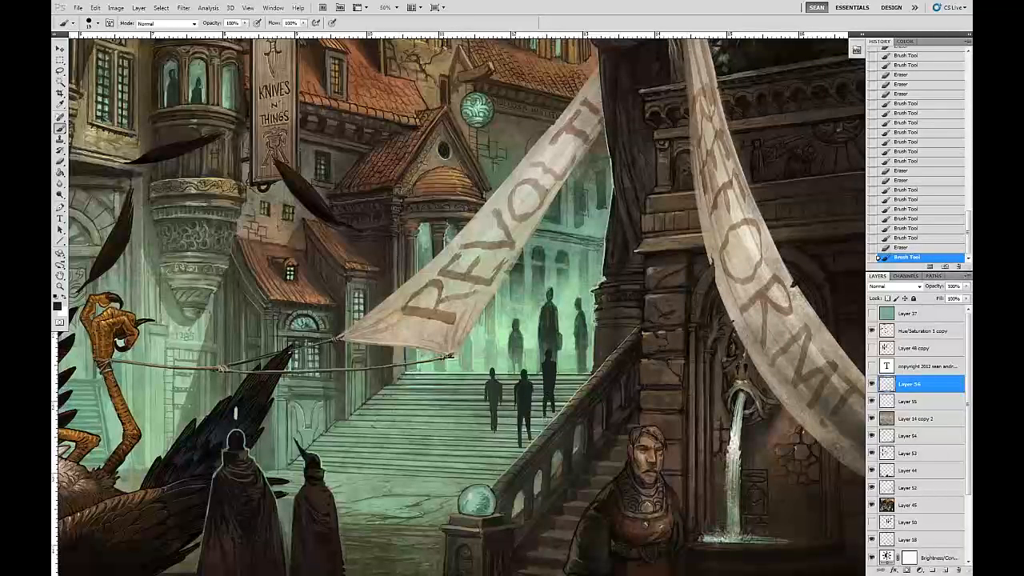
# Touch up the bodies and legs of the middle and third stair figures with small Brush and Eraser strokes.
pyautogui.click(538, 483)
pyautogui.click(548, 415)
pyautogui.click(520, 427)
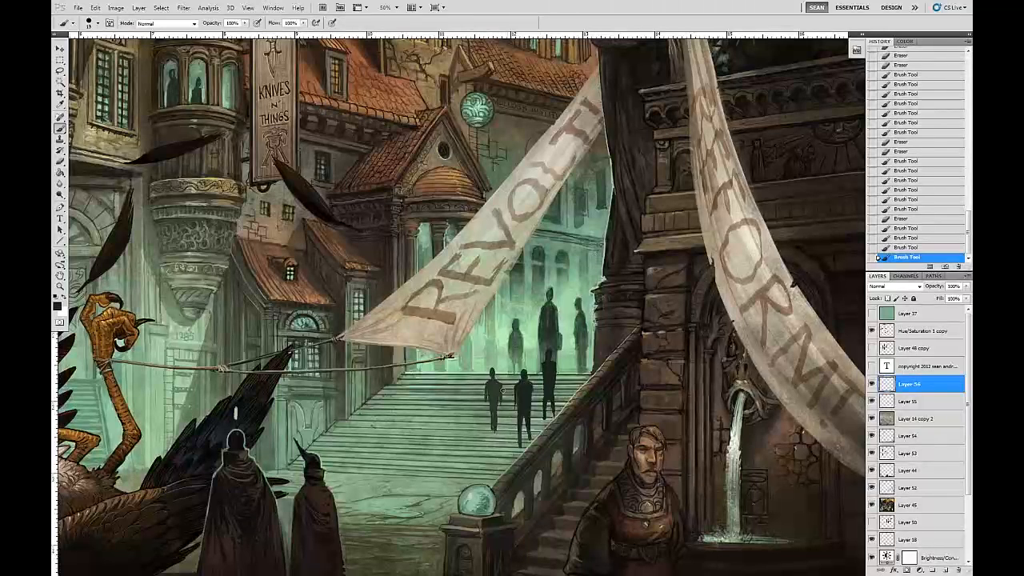
pyautogui.press('e')
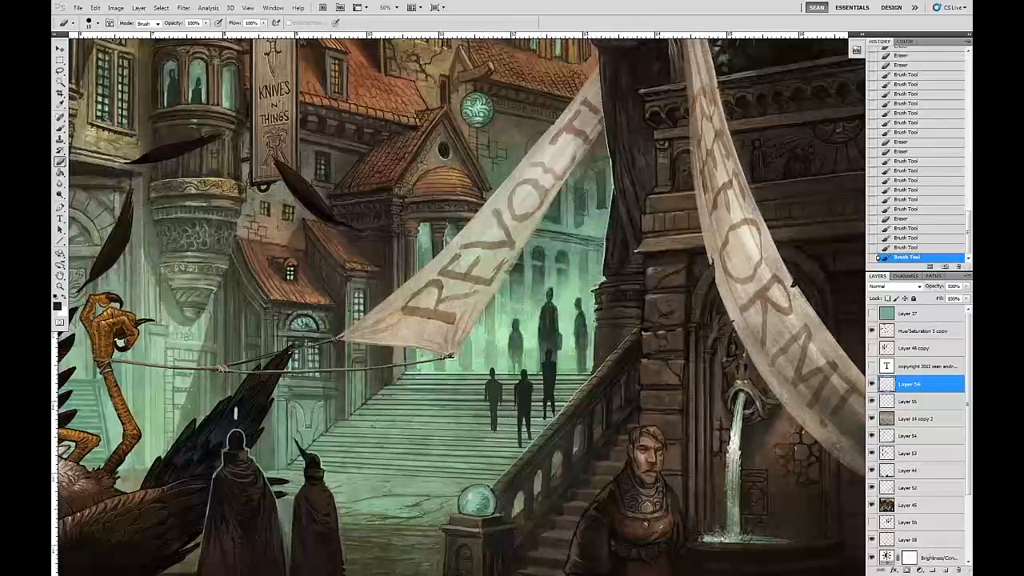
pyautogui.click(561, 318)
pyautogui.press('b')
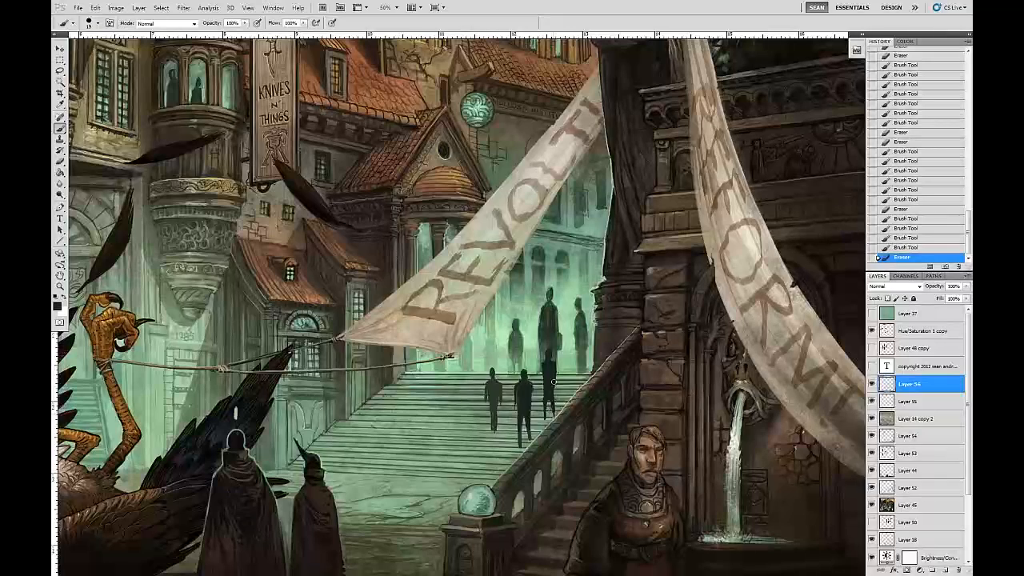
pyautogui.moveTo(546, 392); pyautogui.dragTo(547, 401)
pyautogui.moveTo(548, 395); pyautogui.dragTo(550, 408)
# Trim the third figure's head, torso and outer edges and repaint its legs with alternating Eraser and Brush strokes.
pyautogui.press('e')
pyautogui.moveTo(557, 366)
pyautogui.mouseDown()
pyautogui.moveTo(545, 422)
pyautogui.moveTo(546, 379)
pyautogui.mouseUp()
pyautogui.press('b')
pyautogui.press('e')
pyautogui.press('b')
pyautogui.press('e')
pyautogui.moveTo(549, 364)
pyautogui.mouseDown()
pyautogui.moveTo(550, 396)
pyautogui.moveTo(549, 336)
pyautogui.moveTo(548, 399)
pyautogui.moveTo(559, 353)
pyautogui.moveTo(547, 421)
pyautogui.mouseUp()
pyautogui.press('b')
pyautogui.moveTo(549, 386); pyautogui.dragTo(548, 410)
pyautogui.moveTo(550, 387); pyautogui.dragTo(549, 408)
pyautogui.moveTo(548, 400); pyautogui.dragTo(552, 413)
pyautogui.press('e')
pyautogui.moveTo(544, 399); pyautogui.dragTo(545, 419)
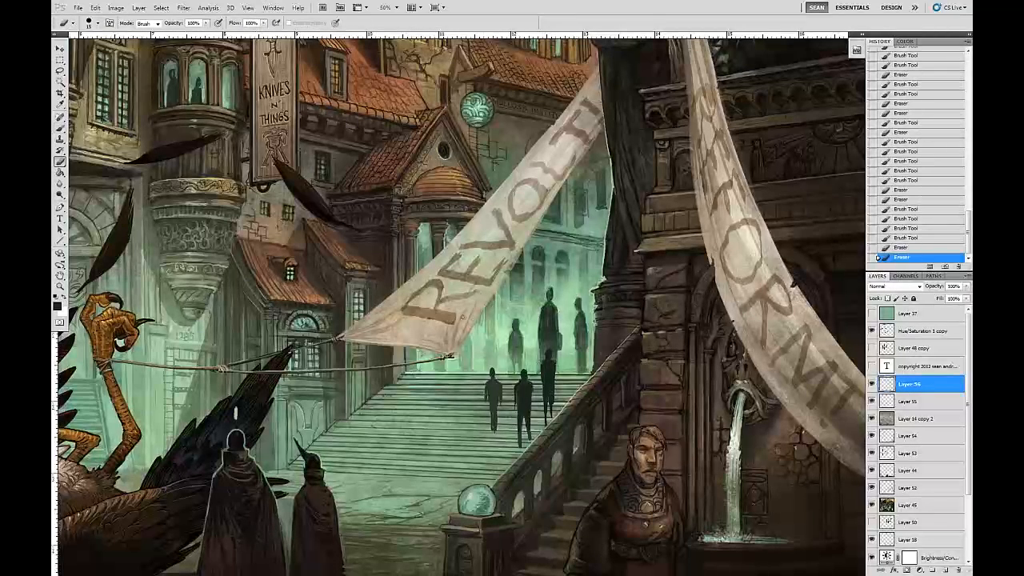
# Lasso the third figure, move it slightly toward the balustrade, and deselect it.
pyautogui.click(61, 71)
pyautogui.moveTo(546, 416)
pyautogui.mouseDown()
pyautogui.moveTo(571, 397)
pyautogui.moveTo(541, 356)
pyautogui.moveTo(541, 416)
pyautogui.moveTo(569, 387)
pyautogui.mouseUp()
pyautogui.click(61, 50)
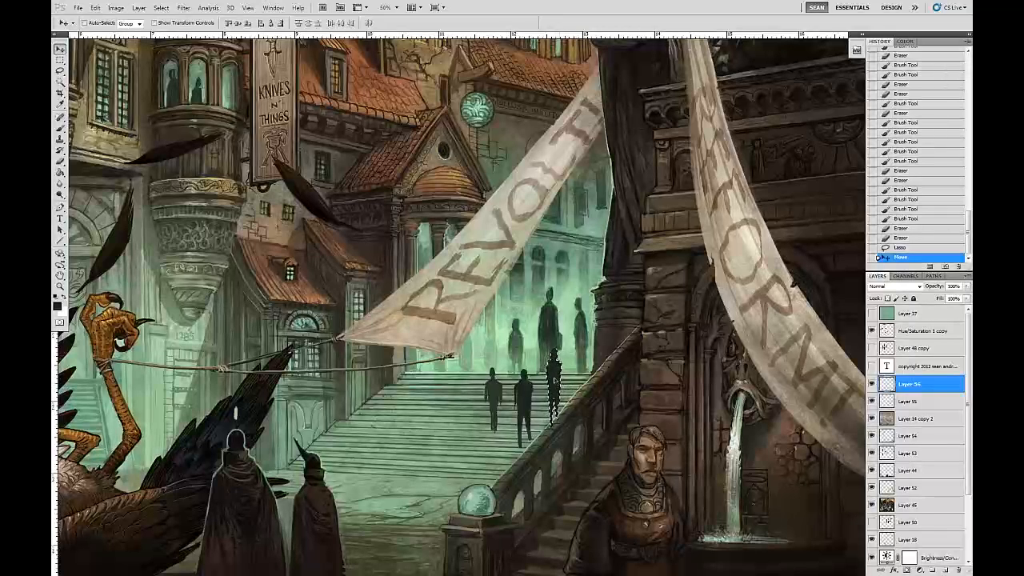
pyautogui.press('m')
pyautogui.hotkey('ctrl', 'd')
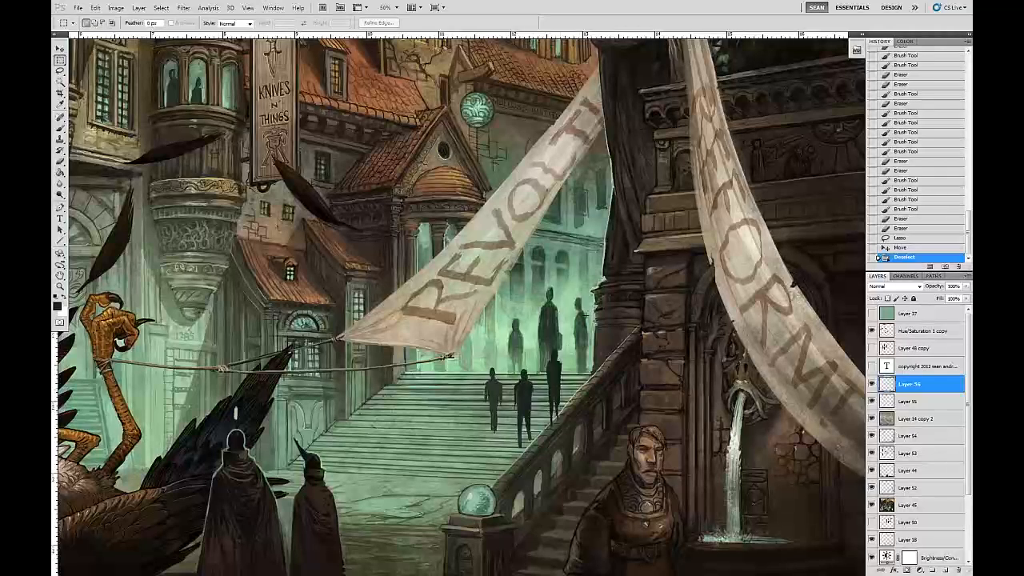
# Refine the moved third figure's head, shoulders and side contour with short Eraser and Brush strokes.
pyautogui.press('b')
pyautogui.press('e')
pyautogui.moveTo(557, 357); pyautogui.dragTo(551, 373)
pyautogui.press('b')
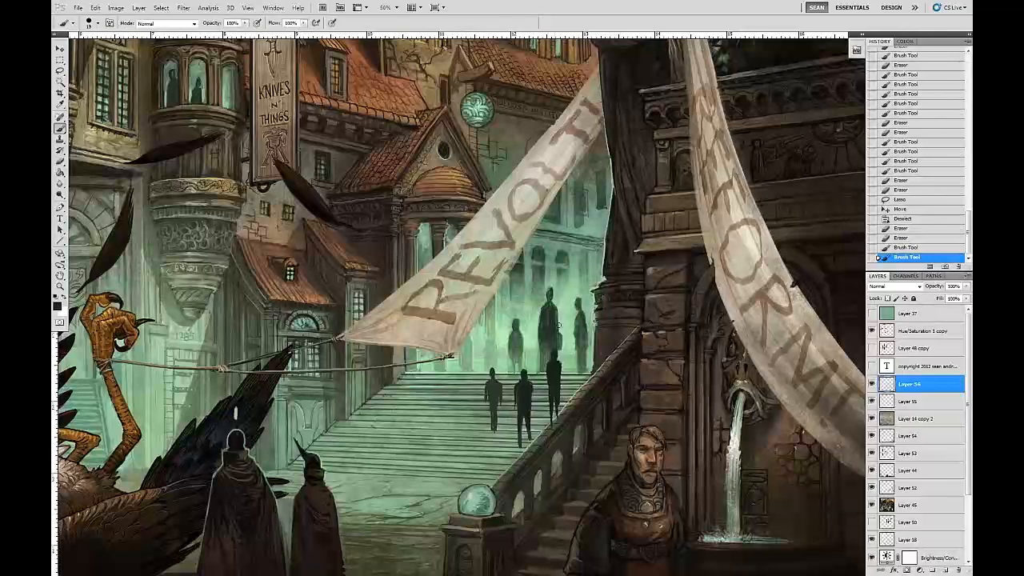
pyautogui.press('e')
pyautogui.press('b')
pyautogui.moveTo(550, 429); pyautogui.dragTo(548, 371)
pyautogui.press('e')
pyautogui.moveTo(550, 370); pyautogui.dragTo(547, 377)
pyautogui.press('b')
# Erase around the middle figure's feet and repaint its body and legs into a narrower silhouette.
pyautogui.press('e')
pyautogui.moveTo(520, 421)
pyautogui.mouseDown()
pyautogui.moveTo(525, 442)
pyautogui.moveTo(531, 419)
pyautogui.mouseUp()
pyautogui.moveTo(531, 418); pyautogui.dragTo(528, 440)
pyautogui.press('b')
pyautogui.moveTo(516, 388)
pyautogui.mouseDown()
pyautogui.moveTo(522, 437)
pyautogui.moveTo(530, 433)
pyautogui.mouseUp()
pyautogui.press('e')
pyautogui.press('b')
pyautogui.press('e')
pyautogui.press('b')
pyautogui.press('e')
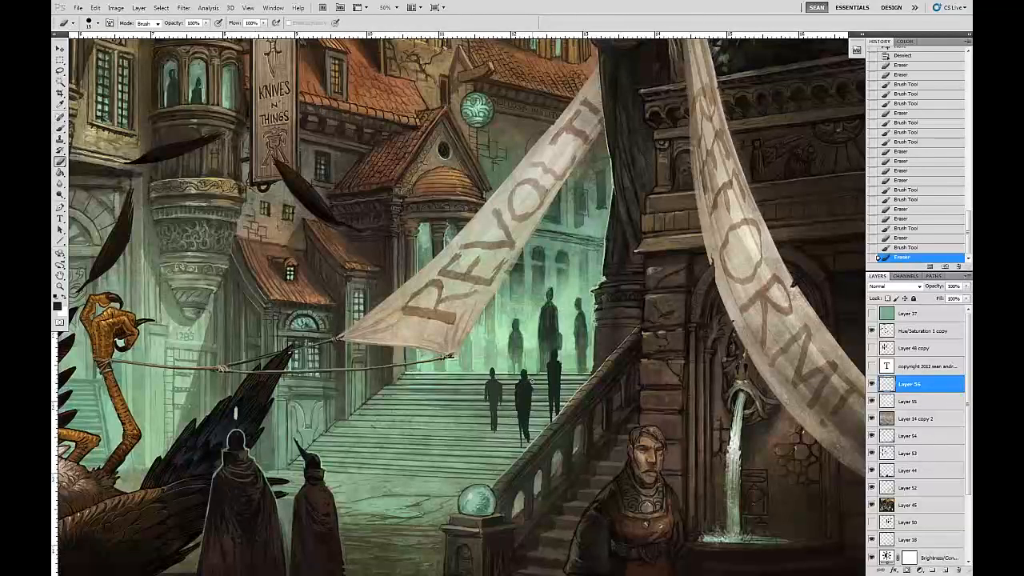
# Reshape the third figure's head and neck with alternating Eraser and Brush strokes.
pyautogui.press('b')
pyautogui.press('e')
pyautogui.moveTo(552, 354)
pyautogui.mouseDown()
pyautogui.moveTo(559, 358)
pyautogui.moveTo(557, 347)
pyautogui.mouseUp()
pyautogui.press('b')
pyautogui.press('e')
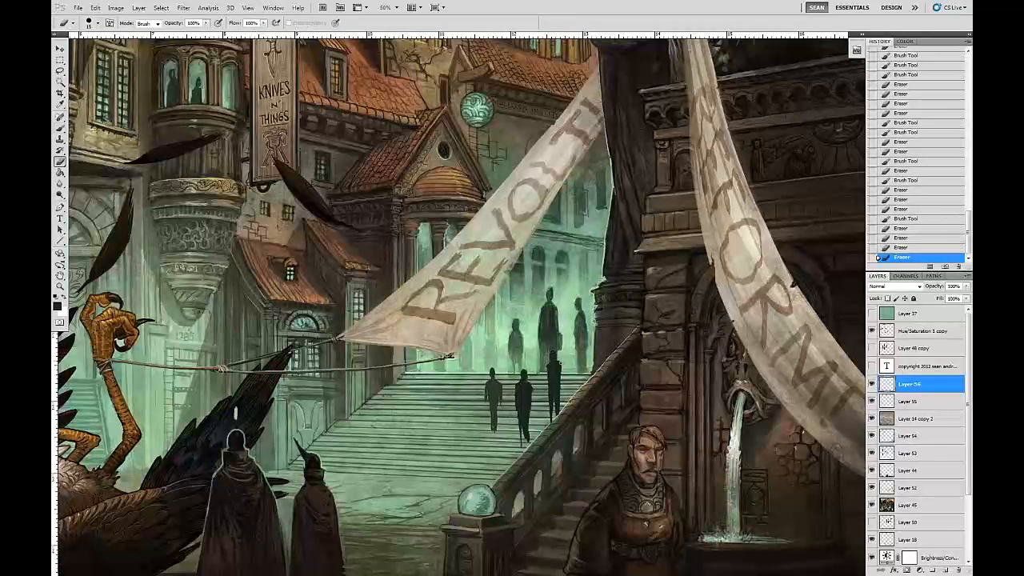
pyautogui.press('b')
pyautogui.moveTo(550, 370); pyautogui.dragTo(552, 365)
pyautogui.press('e')
pyautogui.press('b')
pyautogui.moveTo(548, 363); pyautogui.dragTo(551, 353)
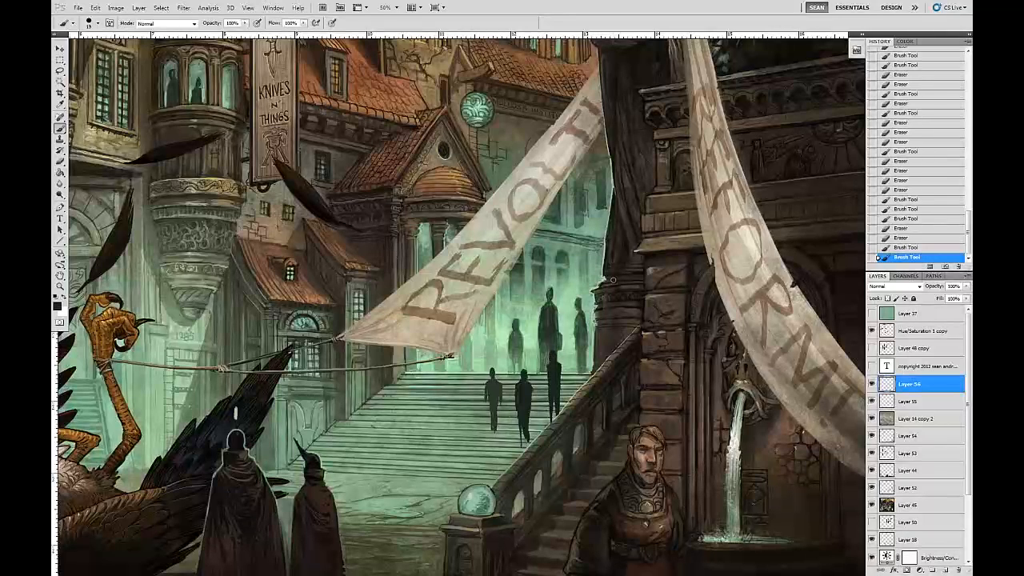
# Repaint the middle figure's lower legs and feet and erase the excess along their outer edge.
pyautogui.moveTo(521, 427)
pyautogui.mouseDown()
pyautogui.moveTo(522, 391)
pyautogui.moveTo(529, 440)
pyautogui.mouseUp()
pyautogui.press('e')
pyautogui.press('b')
pyautogui.press('e')
pyautogui.press('b')
pyautogui.press('e')
pyautogui.moveTo(530, 400); pyautogui.dragTo(531, 444)
pyautogui.press('b')
pyautogui.press('e')
pyautogui.press('b')
pyautogui.press('e')
pyautogui.press('b')
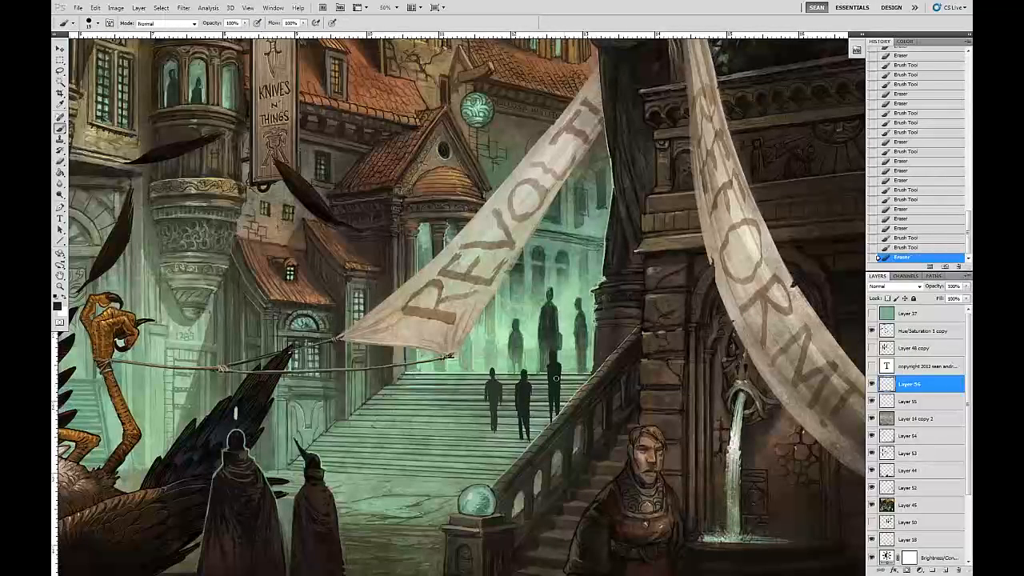
# Paint a fourth dark figure partly hidden behind the balustrade, beside the third figure, and trim its edges.
pyautogui.moveTo(561, 373)
pyautogui.mouseDown()
pyautogui.moveTo(560, 390)
pyautogui.moveTo(574, 395)
pyautogui.moveTo(574, 358)
pyautogui.moveTo(573, 397)
pyautogui.mouseUp()
pyautogui.press('e')
pyautogui.press('b')
pyautogui.moveTo(572, 392); pyautogui.dragTo(569, 398)
pyautogui.press('e')
pyautogui.moveTo(570, 392)
pyautogui.mouseDown()
pyautogui.moveTo(576, 374)
pyautogui.moveTo(567, 406)
pyautogui.mouseUp()
pyautogui.press('b')
pyautogui.press('e')
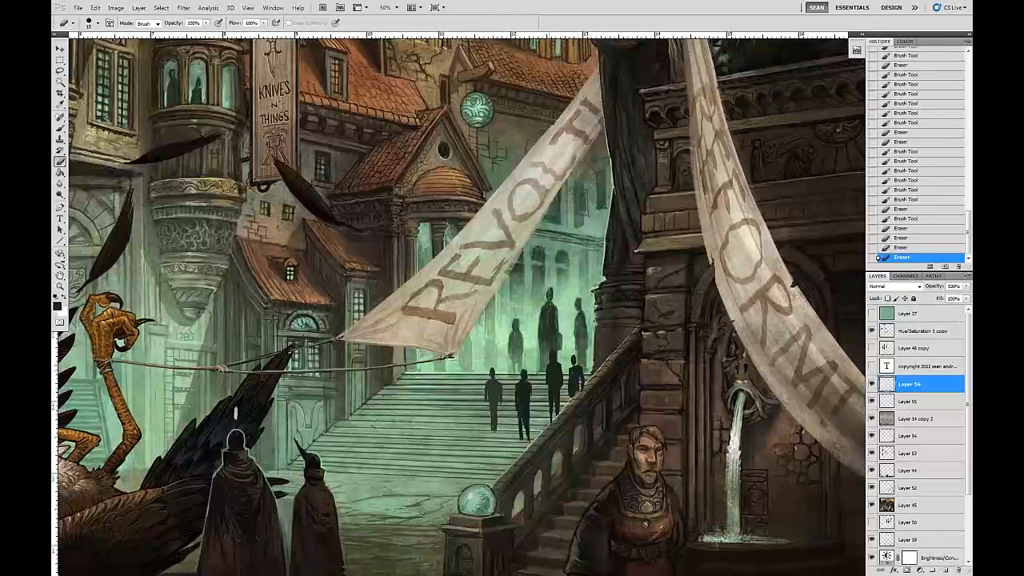
# Paint a smaller fifth silhouette with head, torso and legs near the top of the stairs, behind the first two figures.
pyautogui.moveTo(559, 342)
pyautogui.mouseDown()
pyautogui.moveTo(558, 352)
pyautogui.moveTo(554, 316)
pyautogui.mouseUp()
pyautogui.press('b')
pyautogui.press('space')
pyautogui.moveTo(665, 339); pyautogui.dragTo(807, 301)
pyautogui.moveTo(719, 332); pyautogui.dragTo(722, 354)
pyautogui.moveTo(732, 310); pyautogui.dragTo(734, 334)
pyautogui.press('space')
pyautogui.click(641, 323)
pyautogui.click(643, 321)
pyautogui.click(642, 321)
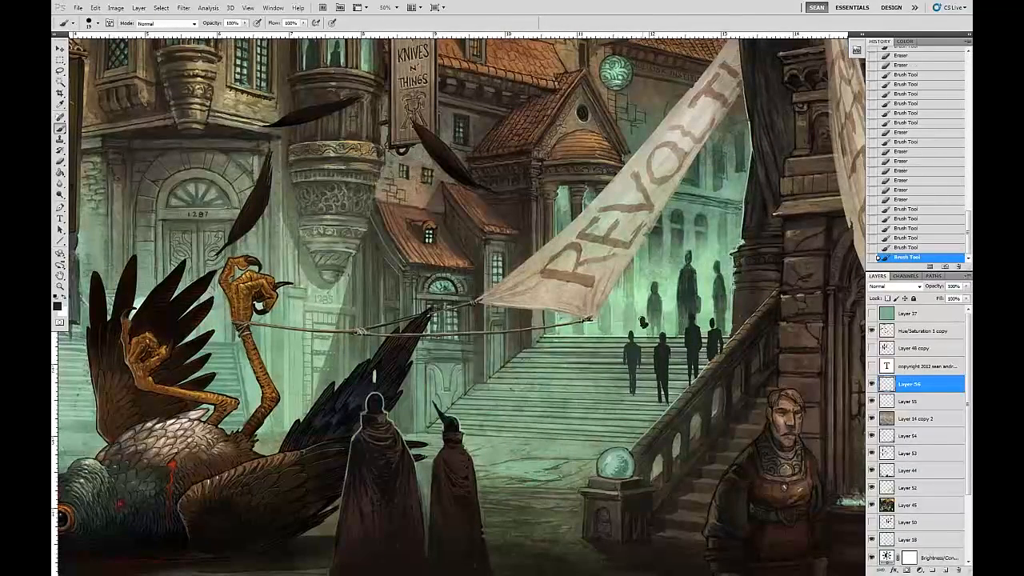
pyautogui.click(641, 323)
pyautogui.moveTo(642, 323); pyautogui.dragTo(647, 359)
pyautogui.click(647, 324)
pyautogui.click(644, 326)
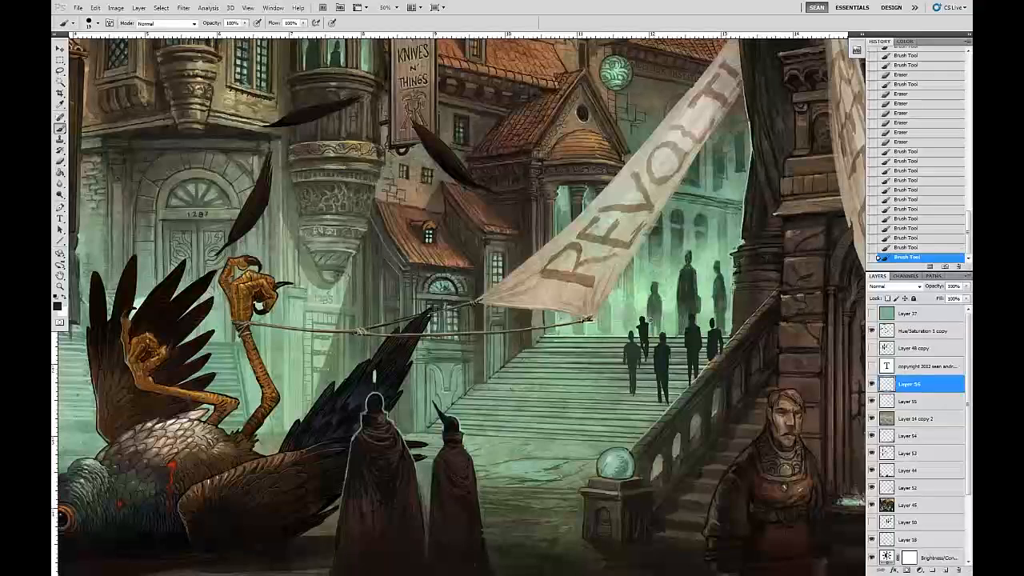
# Paint a large simplified figure with an oval head and a tapering triangular body on the open lower stairs.
pyautogui.moveTo(559, 359)
pyautogui.mouseDown()
pyautogui.moveTo(547, 374)
pyautogui.moveTo(567, 376)
pyautogui.moveTo(553, 384)
pyautogui.moveTo(556, 443)
pyautogui.mouseUp()
pyautogui.moveTo(543, 374); pyautogui.dragTo(555, 447)
pyautogui.moveTo(567, 373)
pyautogui.mouseDown()
pyautogui.moveTo(556, 382)
pyautogui.moveTo(555, 456)
pyautogui.mouseUp()
pyautogui.press('e')
pyautogui.moveTo(541, 387); pyautogui.dragTo(545, 366)
pyautogui.click(537, 541)
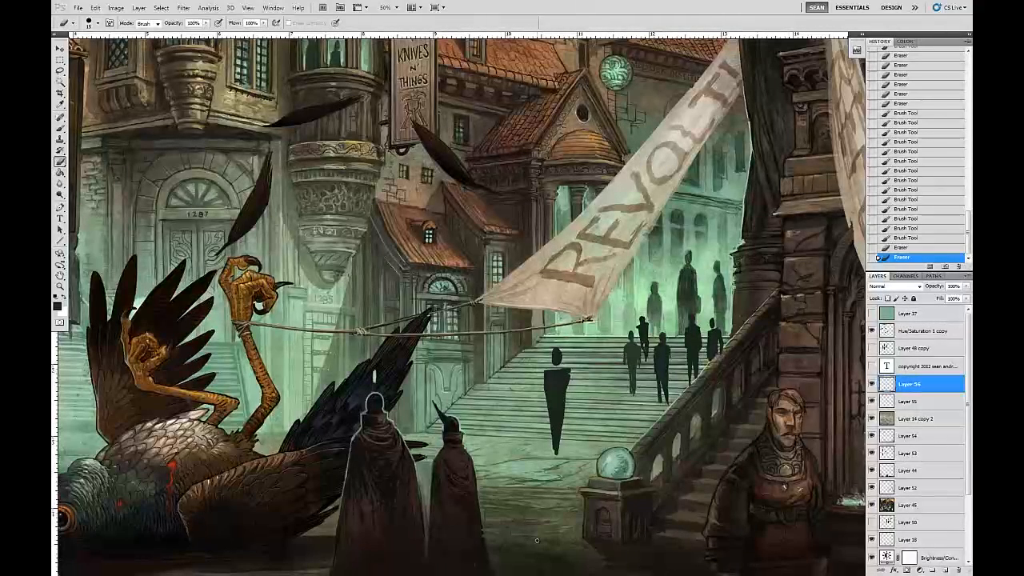
pyautogui.press('b')
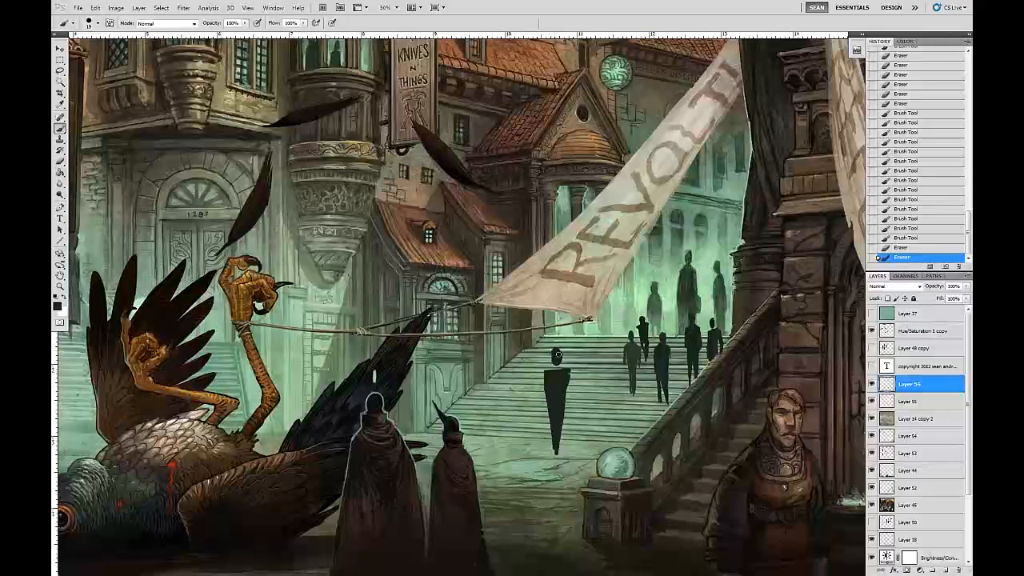
pyautogui.click(555, 354)
pyautogui.moveTo(567, 372); pyautogui.dragTo(556, 453)
pyautogui.moveTo(546, 374); pyautogui.dragTo(554, 448)
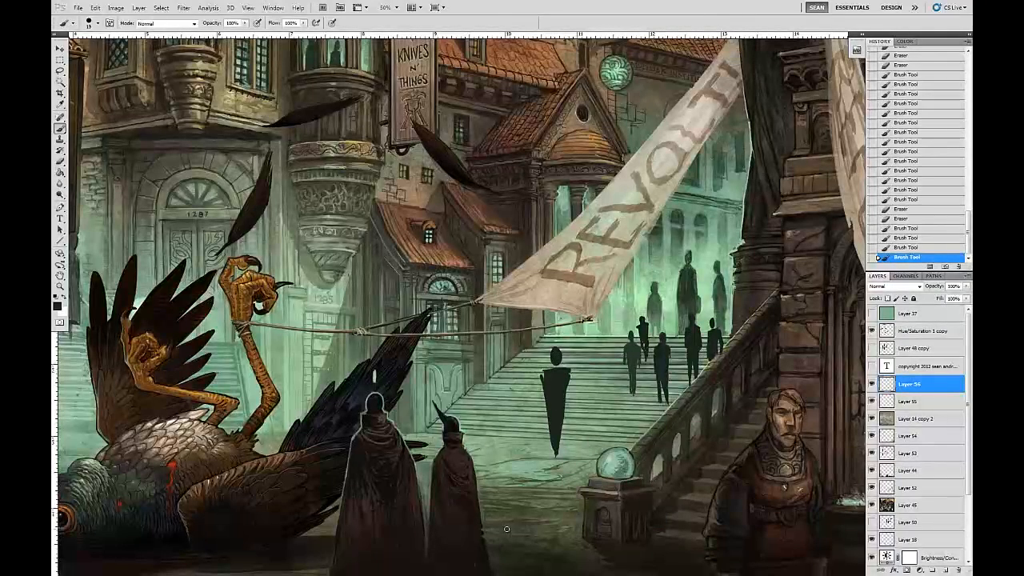
# Lasso the large simplified figure on the lower stairs, clear it, and deselect.
pyautogui.click(60, 71)
pyautogui.moveTo(556, 327); pyautogui.dragTo(552, 330)
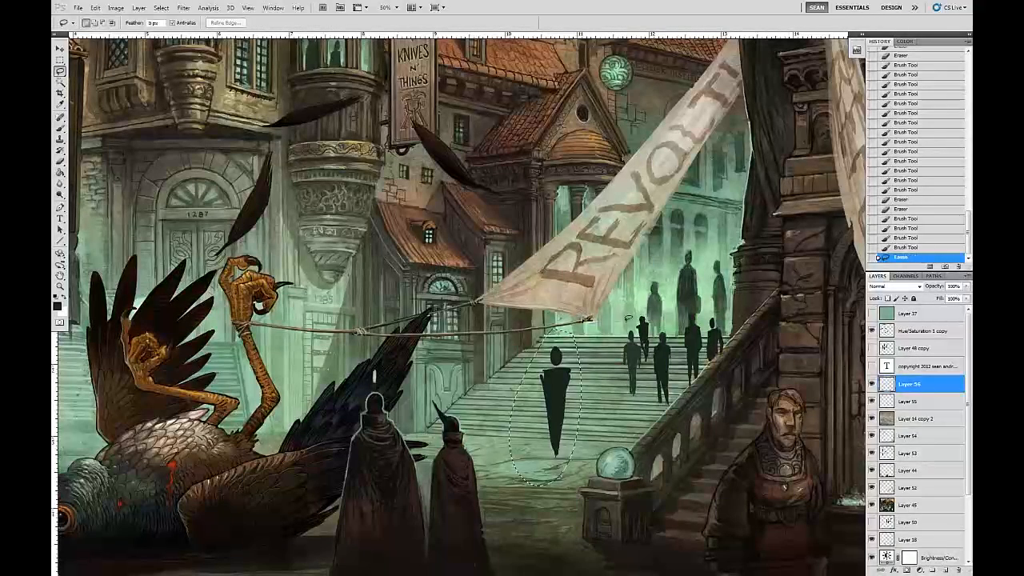
pyautogui.press('Delete')
pyautogui.hotkey('ctrl', 'd')
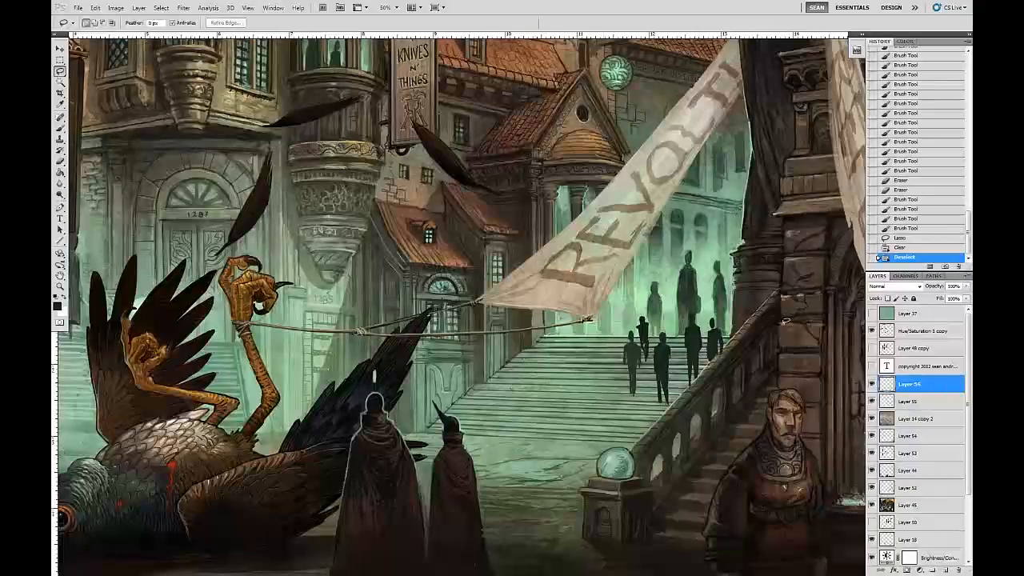
# Refine the head, torso and legs of the small fifth figure near the top of the stairs.
pyautogui.press('space')
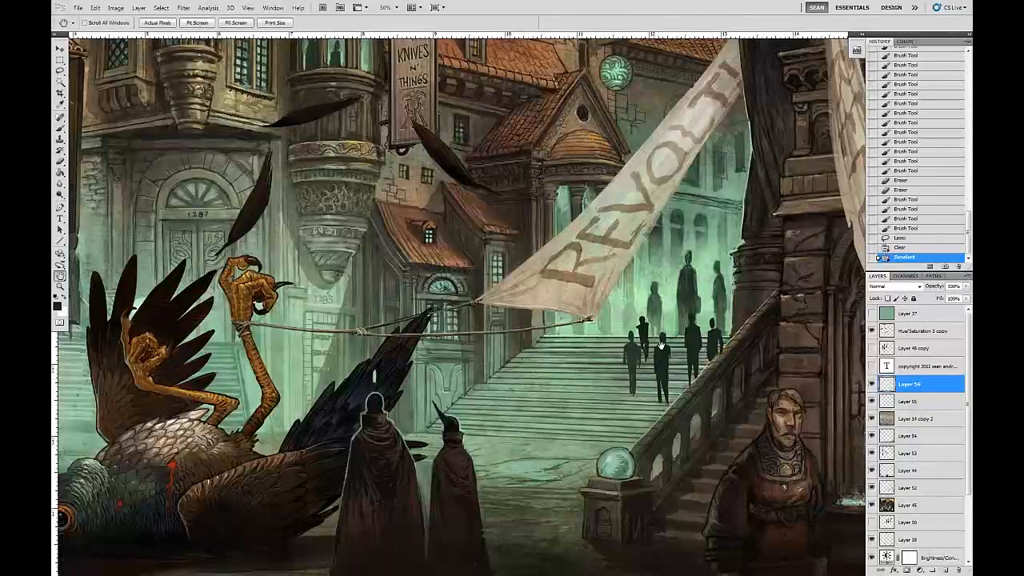
pyautogui.moveTo(661, 349)
pyautogui.mouseDown()
pyautogui.moveTo(637, 320)
pyautogui.moveTo(641, 333)
pyautogui.mouseUp()
pyautogui.press('b')
pyautogui.moveTo(634, 326); pyautogui.dragTo(643, 360)
pyautogui.press('e')
pyautogui.press('b')
pyautogui.press('e')
pyautogui.press('b')
pyautogui.moveTo(633, 320); pyautogui.dragTo(636, 329)
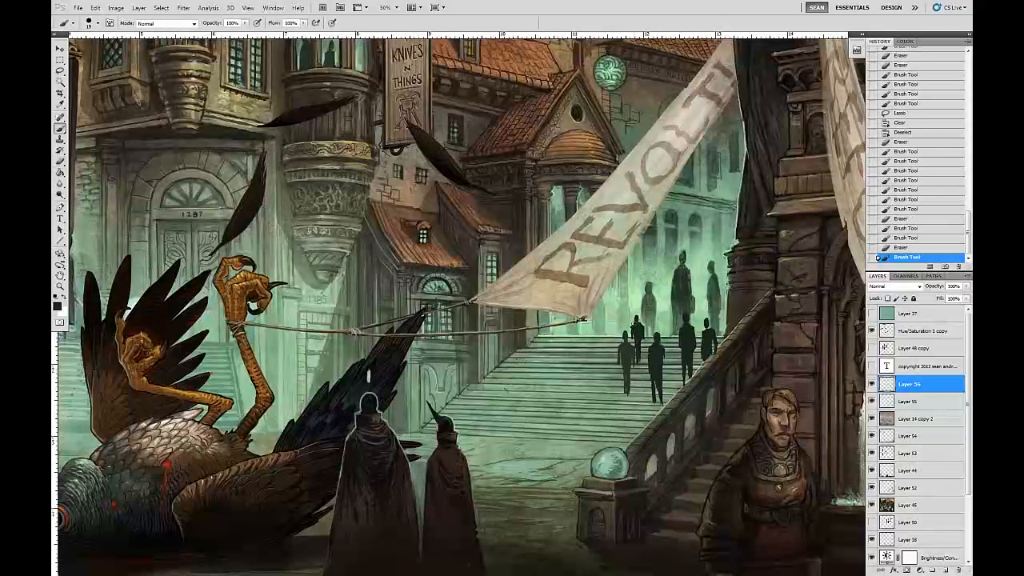
# Clean the gap between the left-hand figures and fill in the middle figure's lower legs as a long robe.
pyautogui.moveTo(642, 374); pyautogui.dragTo(643, 379)
pyautogui.moveTo(637, 352); pyautogui.dragTo(639, 360)
pyautogui.press('e')
pyautogui.moveTo(640, 340)
pyautogui.mouseDown()
pyautogui.moveTo(635, 326)
pyautogui.moveTo(662, 351)
pyautogui.moveTo(656, 404)
pyautogui.mouseUp()
pyautogui.press('b')
pyautogui.moveTo(658, 398)
pyautogui.mouseDown()
pyautogui.moveTo(657, 410)
pyautogui.moveTo(662, 400)
pyautogui.mouseUp()
pyautogui.press('e')
pyautogui.press('b')
pyautogui.moveTo(660, 395); pyautogui.dragTo(656, 400)
# Repaint the third figure's torso and legs and erase along its outer side.
pyautogui.moveTo(682, 364); pyautogui.dragTo(683, 373)
pyautogui.moveTo(681, 335)
pyautogui.mouseDown()
pyautogui.moveTo(685, 319)
pyautogui.moveTo(694, 328)
pyautogui.moveTo(690, 316)
pyautogui.moveTo(694, 348)
pyautogui.moveTo(680, 347)
pyautogui.moveTo(682, 366)
pyautogui.mouseUp()
pyautogui.press('e')
pyautogui.press('b')
pyautogui.press('e')
pyautogui.moveTo(693, 360); pyautogui.dragTo(692, 370)
pyautogui.press('b')
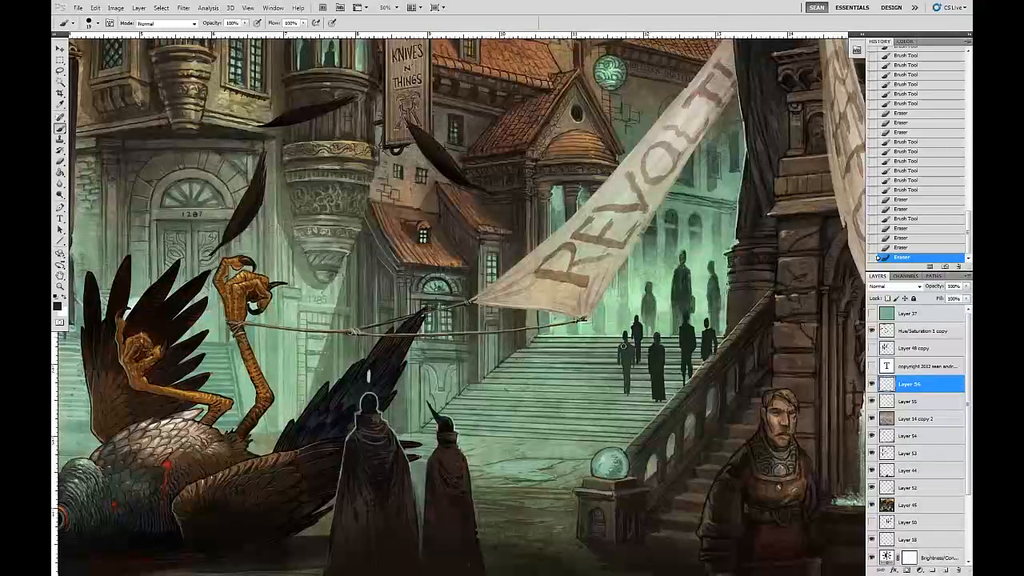
# Add brush strokes to the first figure's legs and adjust the third figure's head and shoulders.
pyautogui.moveTo(628, 369); pyautogui.dragTo(628, 376)
pyautogui.moveTo(627, 371); pyautogui.dragTo(627, 380)
pyautogui.moveTo(685, 330)
pyautogui.mouseDown()
pyautogui.moveTo(692, 352)
pyautogui.moveTo(688, 323)
pyautogui.mouseUp()
pyautogui.press('e')
pyautogui.press('b')
pyautogui.press('e')
pyautogui.press('b')
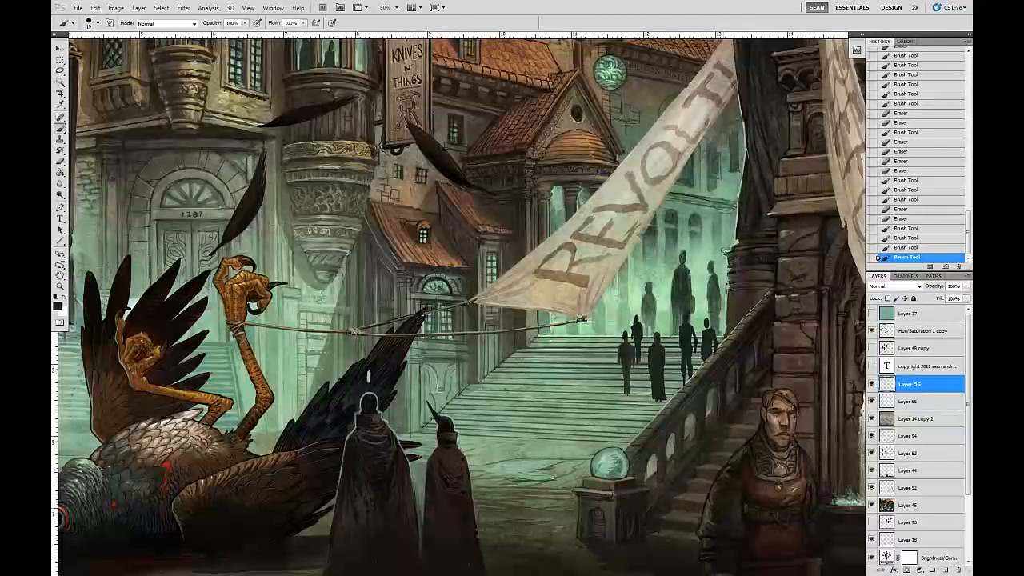
# Touch up the middle figure's head, shoulders and robe with short Brush and Eraser strokes.
pyautogui.moveTo(683, 373)
pyautogui.mouseDown()
pyautogui.moveTo(683, 383)
pyautogui.moveTo(649, 376)
pyautogui.mouseUp()
pyautogui.press('e')
pyautogui.press('b')
pyautogui.press('e')
pyautogui.press('b')
pyautogui.moveTo(656, 336); pyautogui.dragTo(660, 350)
pyautogui.moveTo(660, 386); pyautogui.dragTo(660, 392)
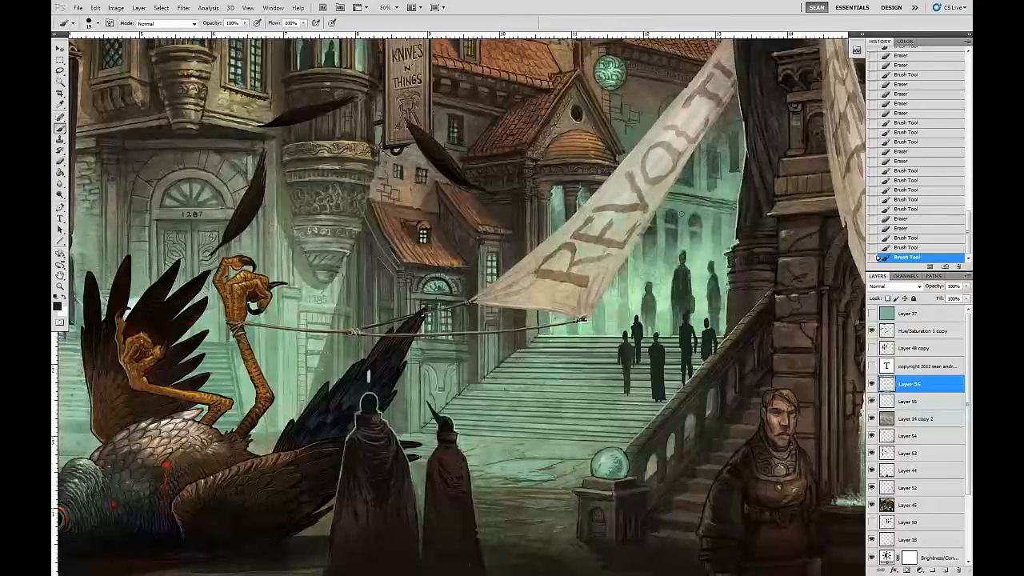
pyautogui.moveTo(656, 347)
pyautogui.mouseDown()
pyautogui.moveTo(652, 390)
pyautogui.moveTo(648, 361)
pyautogui.mouseUp()
pyautogui.moveTo(651, 355); pyautogui.dragTo(653, 364)
# Refine the small fifth figure's head, torso and legs and sample the first figure's dark colour.
pyautogui.press('b')
pyautogui.moveTo(644, 357)
pyautogui.mouseDown()
pyautogui.moveTo(651, 404)
pyautogui.moveTo(653, 369)
pyautogui.moveTo(651, 399)
pyautogui.moveTo(663, 375)
pyautogui.moveTo(663, 396)
pyautogui.moveTo(703, 353)
pyautogui.moveTo(680, 386)
pyautogui.mouseUp()
pyautogui.press('e')
pyautogui.press('b')
pyautogui.press('e')
pyautogui.press('b')
pyautogui.press('e')
pyautogui.moveTo(641, 323); pyautogui.dragTo(640, 341)
pyautogui.press('b')
pyautogui.moveTo(640, 344); pyautogui.dragTo(642, 356)
pyautogui.moveTo(585, 471); pyautogui.dragTo(587, 477)
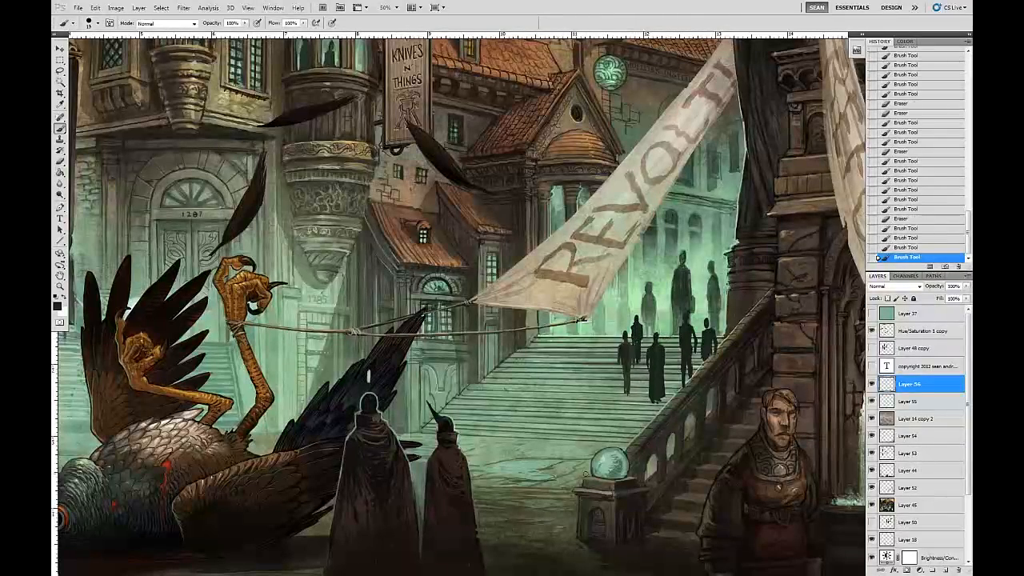
pyautogui.moveTo(639, 357); pyautogui.dragTo(631, 364)
pyautogui.keyDown('alt'); pyautogui.click(626, 352); pyautogui.keyUp('alt')
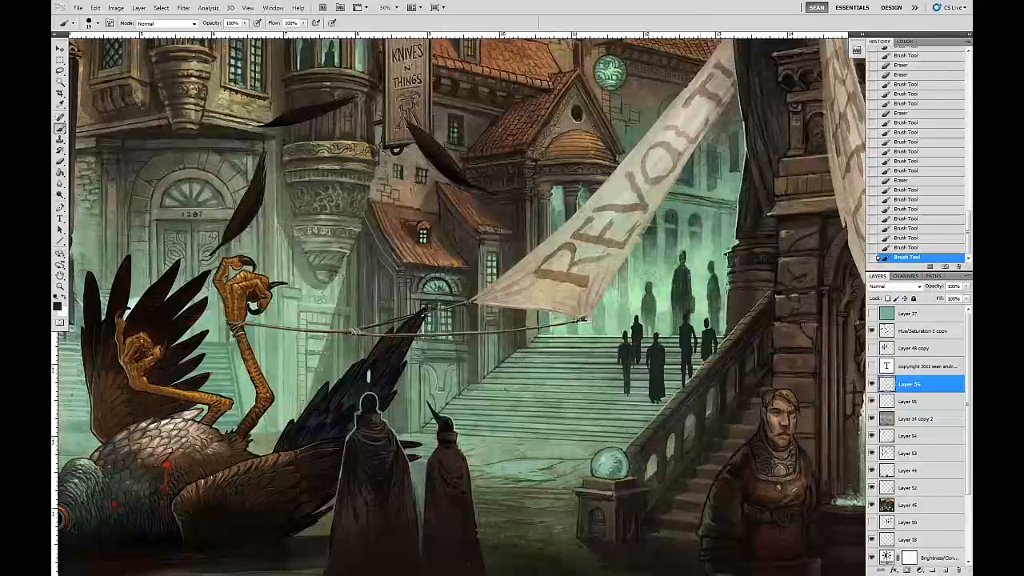
# Touch up the edges of the dark figures near the railing and compare the painting with Layer 56 hidden and shown.
pyautogui.moveTo(690, 338)
pyautogui.mouseDown()
pyautogui.moveTo(691, 371)
pyautogui.moveTo(694, 344)
pyautogui.moveTo(708, 333)
pyautogui.moveTo(711, 362)
pyautogui.moveTo(668, 363)
pyautogui.mouseUp()
pyautogui.keyDown('alt'); pyautogui.click(689, 345); pyautogui.keyUp('alt')
pyautogui.press('e')
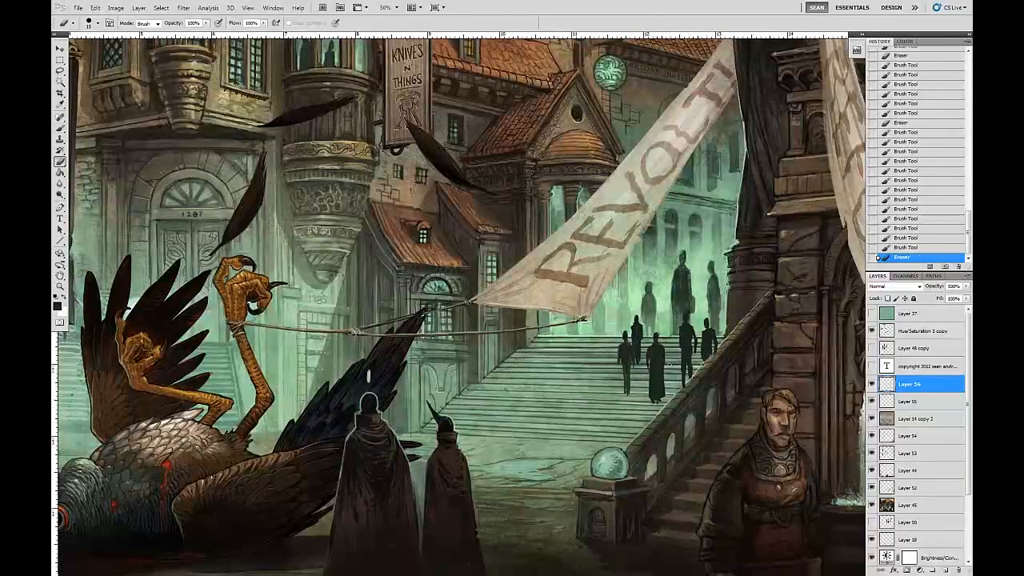
pyautogui.click(871, 385)
pyautogui.click(871, 385)
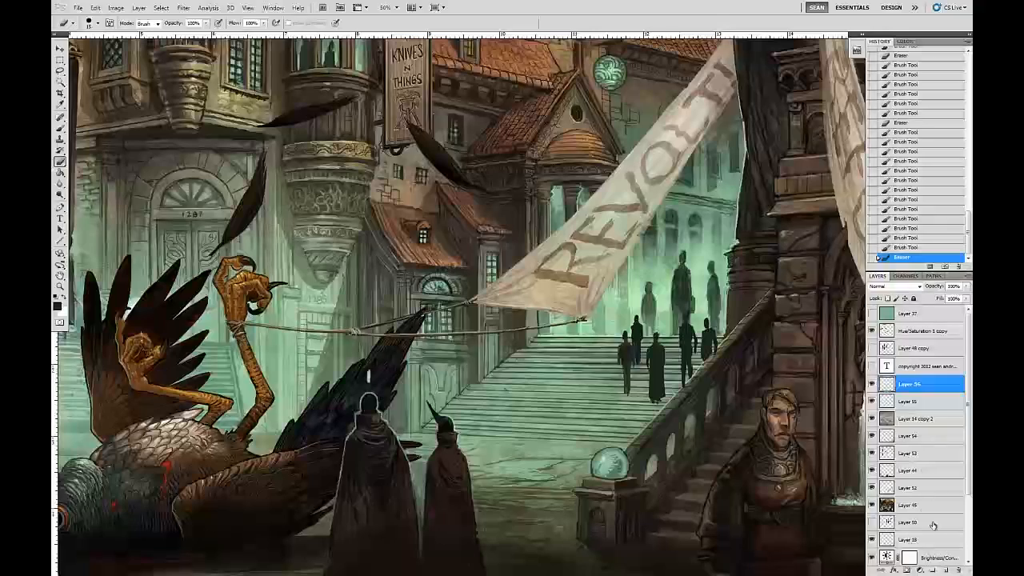
# Paint the body and legs of a new dark figure on the steps beside the group and trim its outer edge.
pyautogui.press('b')
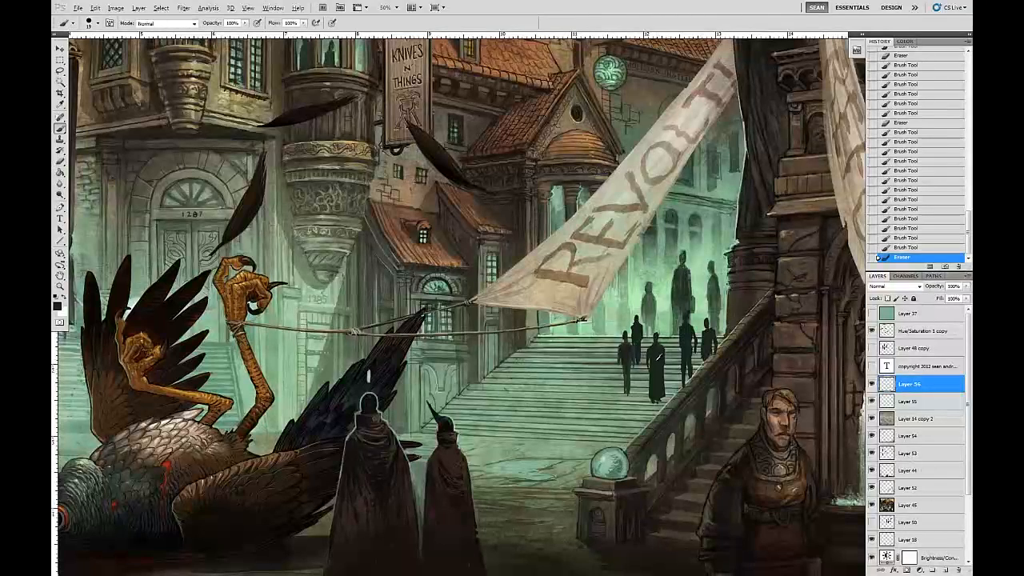
pyautogui.moveTo(604, 358)
pyautogui.mouseDown()
pyautogui.moveTo(612, 360)
pyautogui.moveTo(606, 398)
pyautogui.mouseUp()
pyautogui.press('e')
pyautogui.press('b')
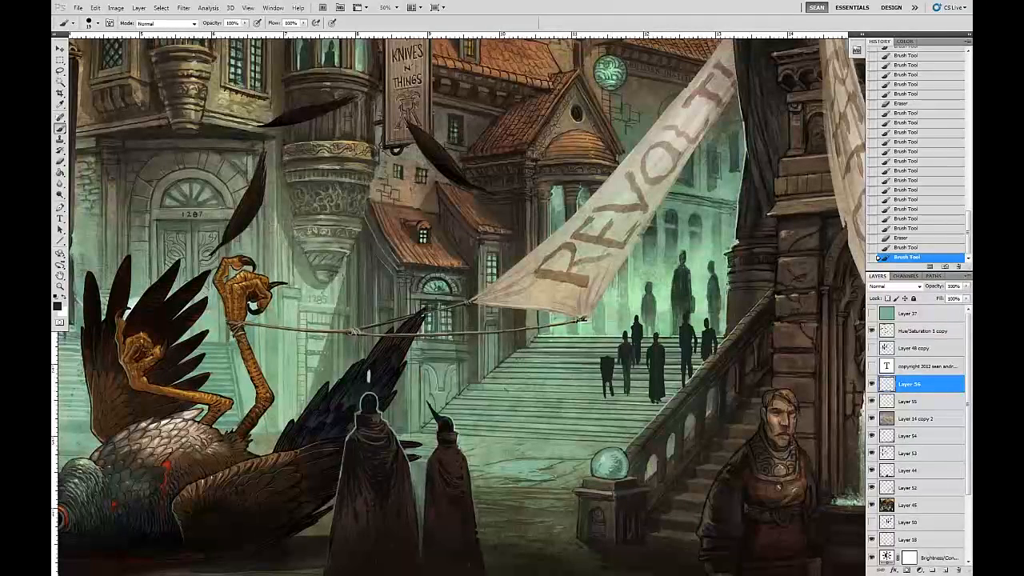
pyautogui.press('e')
pyautogui.moveTo(601, 352); pyautogui.dragTo(601, 387)
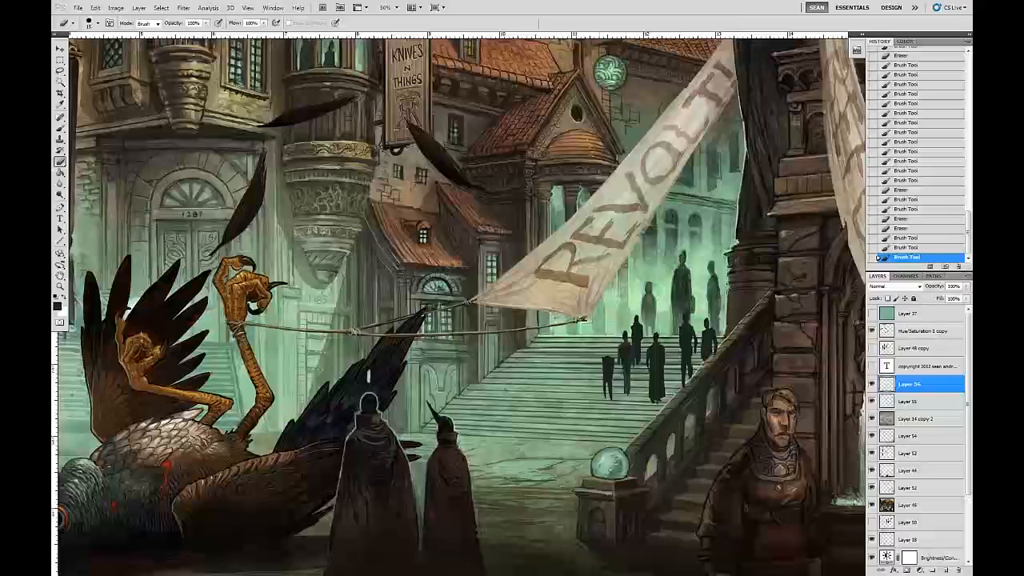
# Dab in the new outer figure's head and shape the neck with small Eraser touches.
pyautogui.press('b')
pyautogui.click(607, 351)
pyautogui.click(607, 352)
pyautogui.click(607, 352)
pyautogui.click(607, 352)
pyautogui.click(607, 352)
pyautogui.press('e')
pyautogui.click(605, 353)
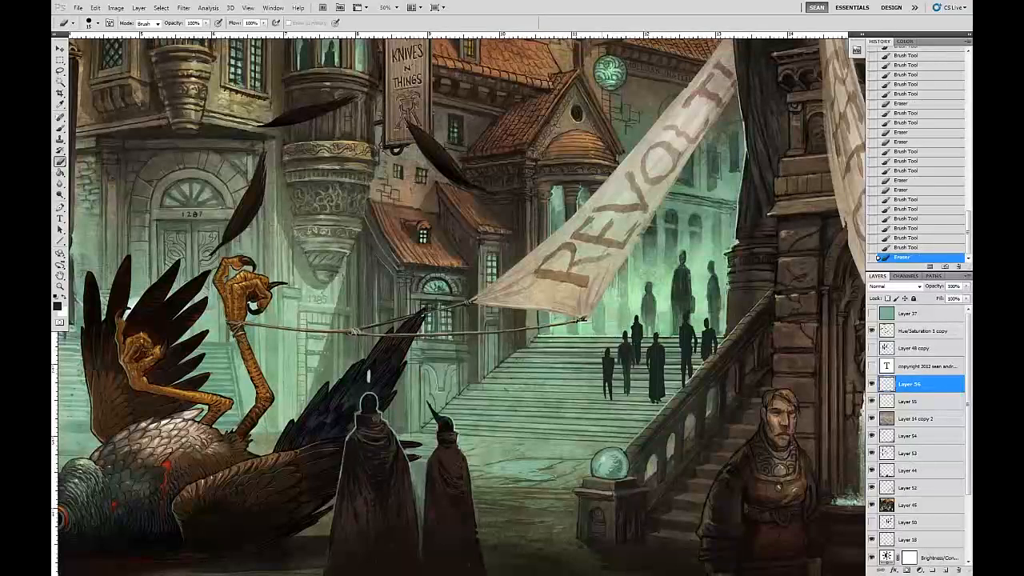
pyautogui.press('b')
pyautogui.click(607, 353)
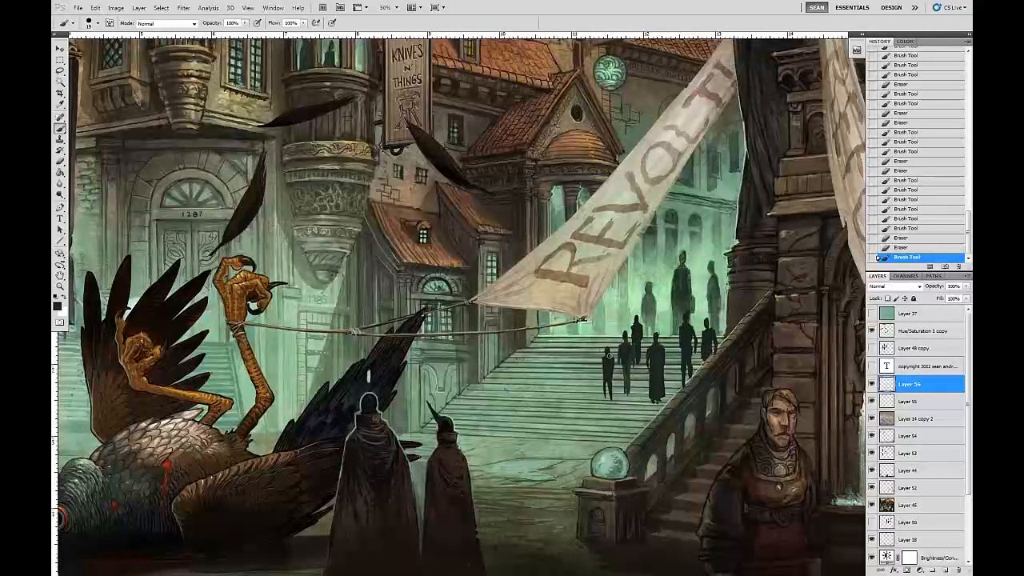
# Refine the new outer figure's shoulders and chest with short Brush and Eraser dabs.
pyautogui.click(606, 361)
pyautogui.click(606, 362)
pyautogui.press('e')
pyautogui.click(605, 360)
pyautogui.click(606, 360)
pyautogui.press('b')
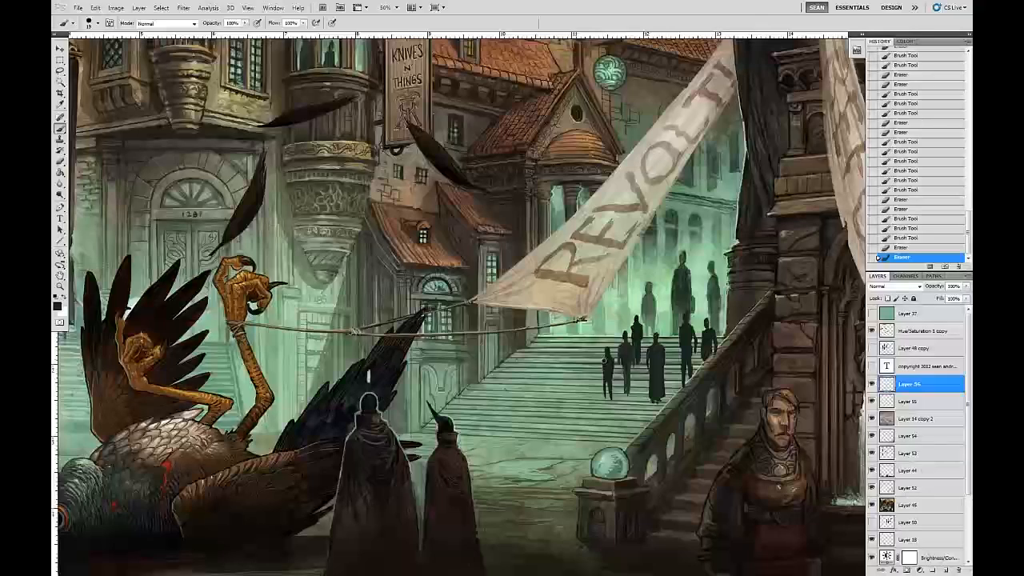
# Repaint the new outer figure's arm and legs, extending the feet slightly down the steps.
pyautogui.click(604, 372)
pyautogui.moveTo(604, 373)
pyautogui.mouseDown()
pyautogui.moveTo(650, 348)
pyautogui.moveTo(608, 403)
pyautogui.mouseUp()
pyautogui.press('e')
pyautogui.press('b')
pyautogui.moveTo(610, 391); pyautogui.dragTo(610, 401)
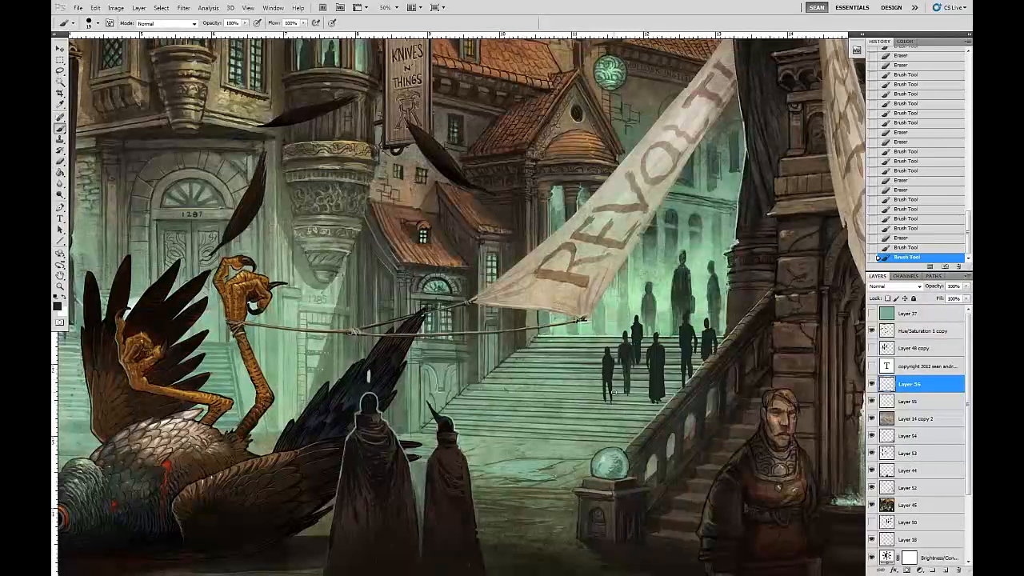
# Try painting another dark figure at the head of the stairs between the distant silhouettes, and erase it again.
pyautogui.click(675, 292)
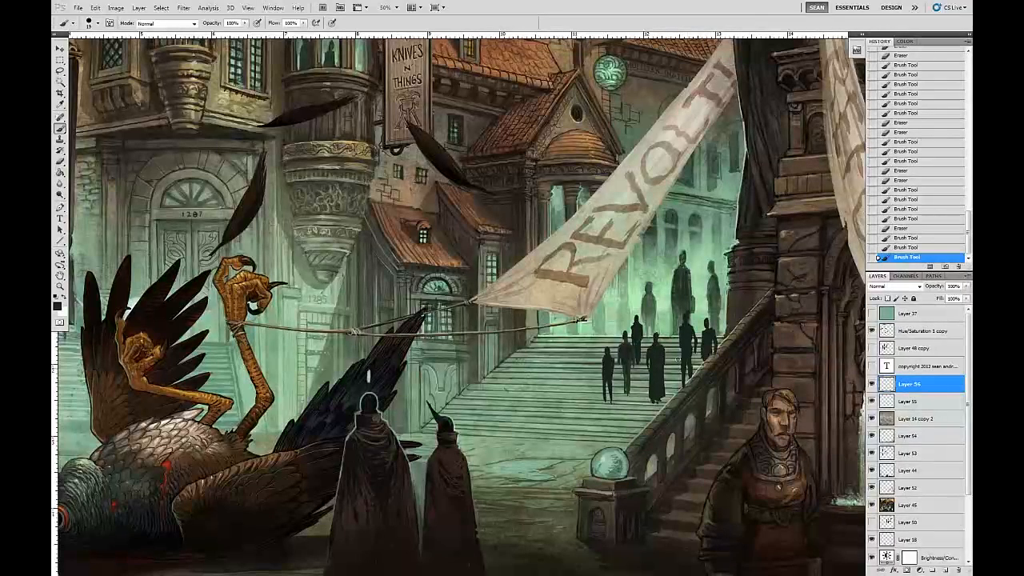
pyautogui.click(663, 295)
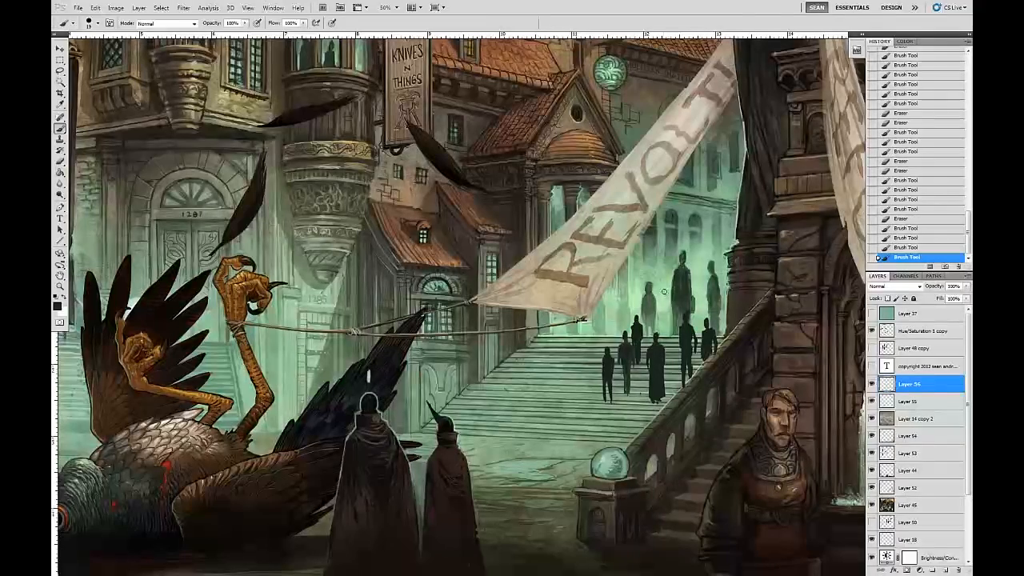
pyautogui.moveTo(668, 305)
pyautogui.mouseDown()
pyautogui.moveTo(661, 331)
pyautogui.moveTo(662, 319)
pyautogui.moveTo(670, 334)
pyautogui.mouseUp()
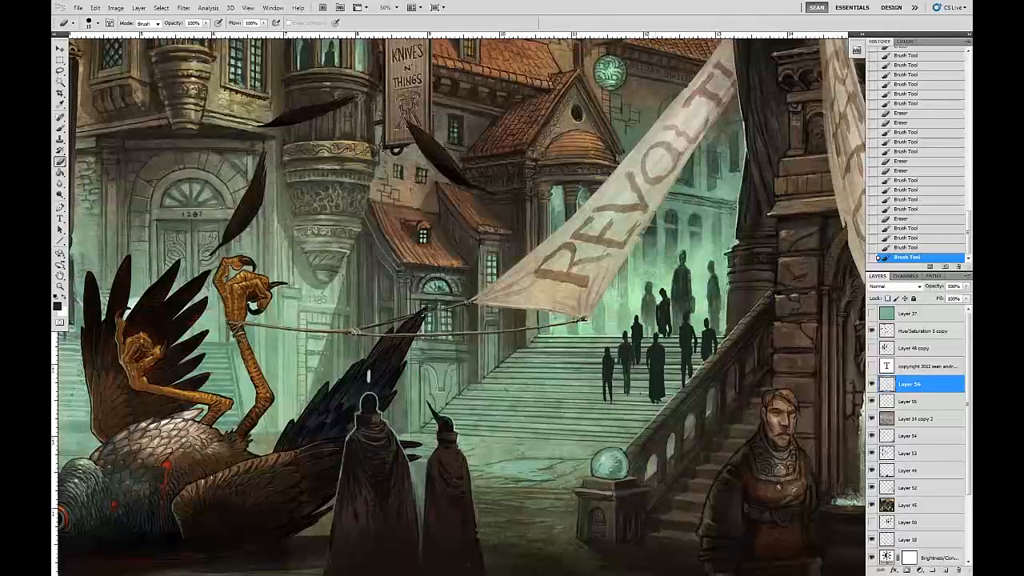
pyautogui.click(664, 298)
pyautogui.moveTo(668, 298)
pyautogui.mouseDown()
pyautogui.moveTo(671, 313)
pyautogui.moveTo(657, 301)
pyautogui.moveTo(665, 291)
pyautogui.mouseUp()
pyautogui.press('b')
pyautogui.press('e')
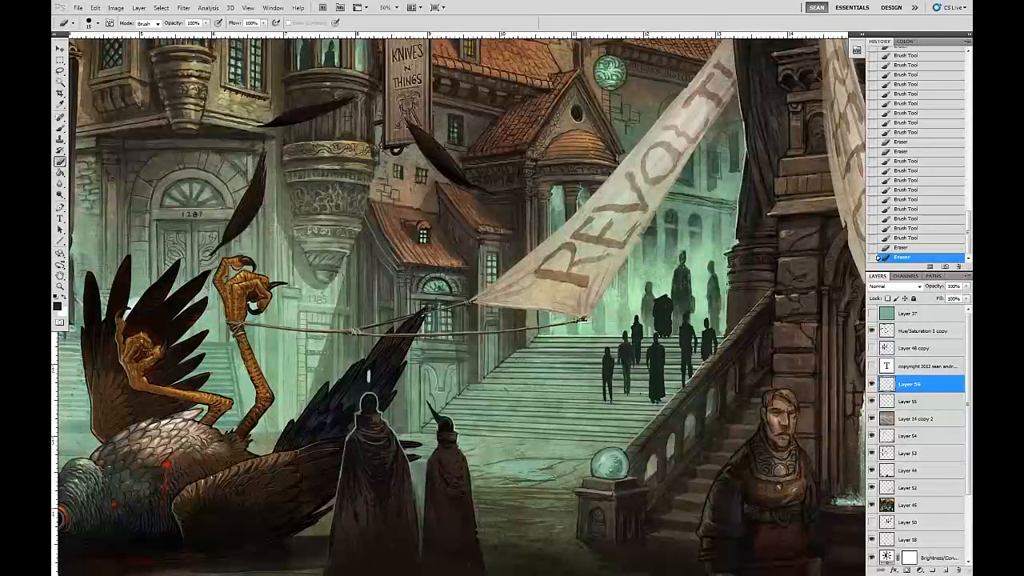
pyautogui.moveTo(661, 336)
pyautogui.mouseDown()
pyautogui.moveTo(660, 300)
pyautogui.moveTo(669, 326)
pyautogui.mouseUp()
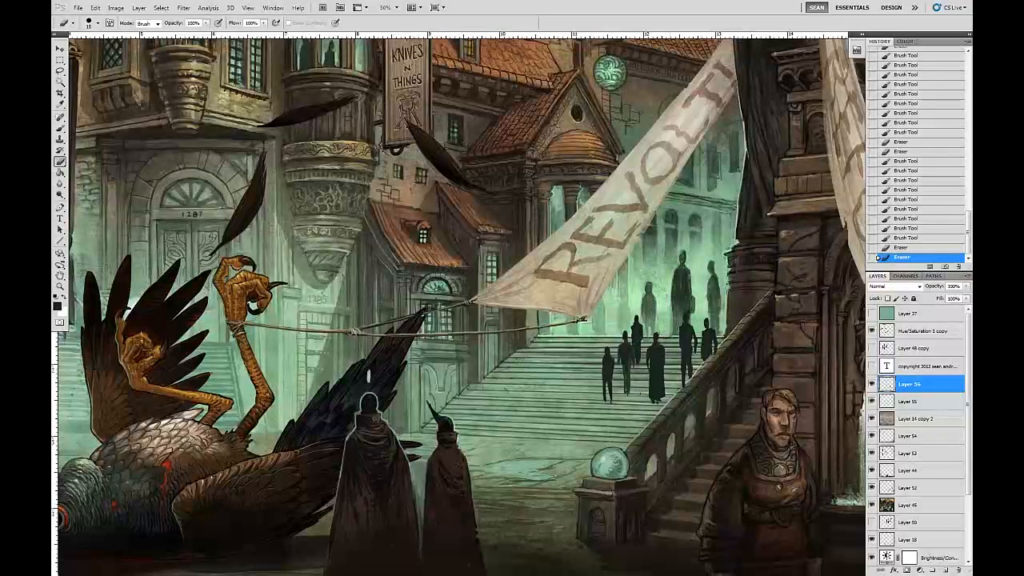
# Add a new layer above Layer 55 and paint a dark figure's head and shoulders at the head of the stairs.
pyautogui.click(904, 402)
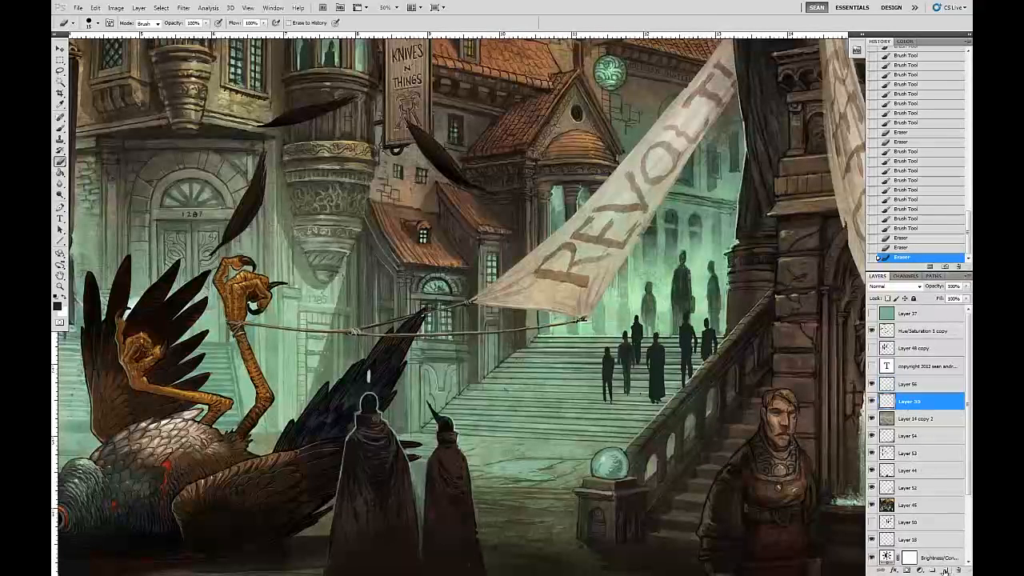
pyautogui.click(945, 571)
pyautogui.press('b')
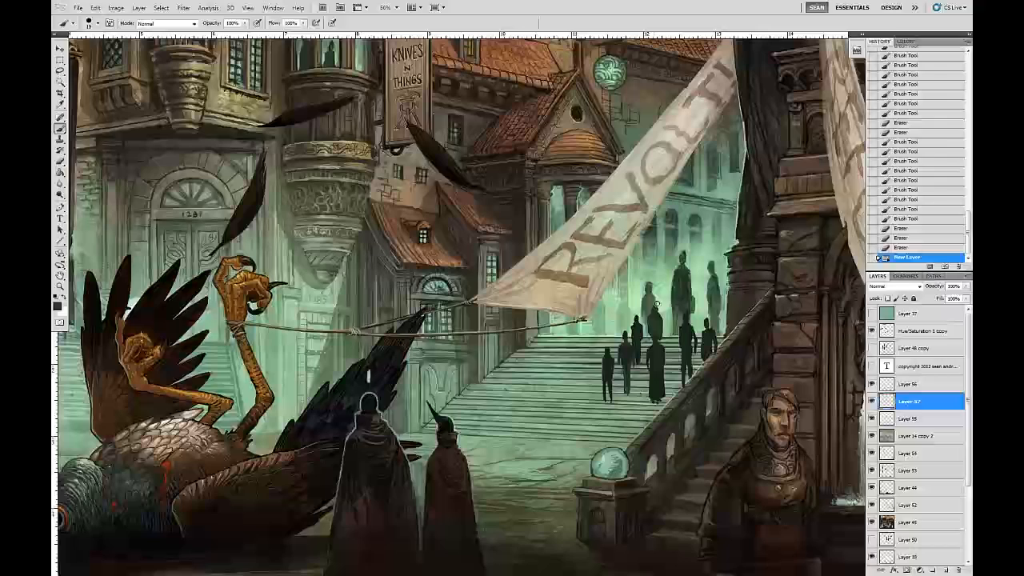
pyautogui.moveTo(656, 297); pyautogui.dragTo(659, 299)
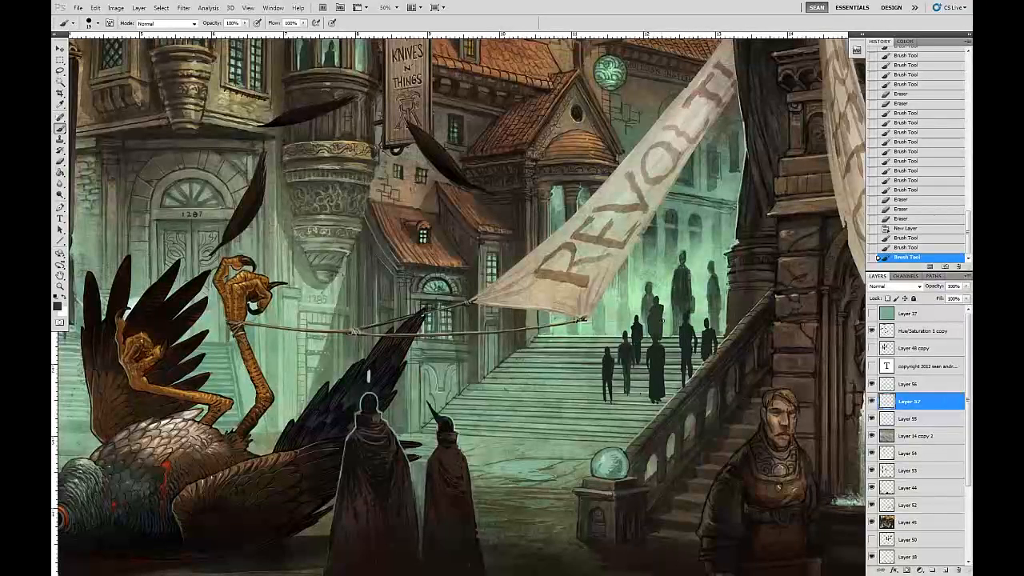
pyautogui.moveTo(661, 299); pyautogui.dragTo(661, 304)
pyautogui.moveTo(659, 300); pyautogui.dragTo(659, 305)
pyautogui.moveTo(656, 302); pyautogui.dragTo(658, 307)
pyautogui.moveTo(654, 303); pyautogui.dragTo(654, 307)
# Extend the stair-top figure's torso, arms and legs and clean up its outline.
pyautogui.moveTo(652, 304)
pyautogui.mouseDown()
pyautogui.moveTo(664, 361)
pyautogui.moveTo(668, 322)
pyautogui.mouseUp()
pyautogui.moveTo(662, 375); pyautogui.dragTo(663, 382)
pyautogui.moveTo(663, 319)
pyautogui.mouseDown()
pyautogui.moveTo(664, 347)
pyautogui.moveTo(696, 326)
pyautogui.moveTo(681, 308)
pyautogui.moveTo(680, 320)
pyautogui.mouseUp()
pyautogui.press('e')
pyautogui.press('b')
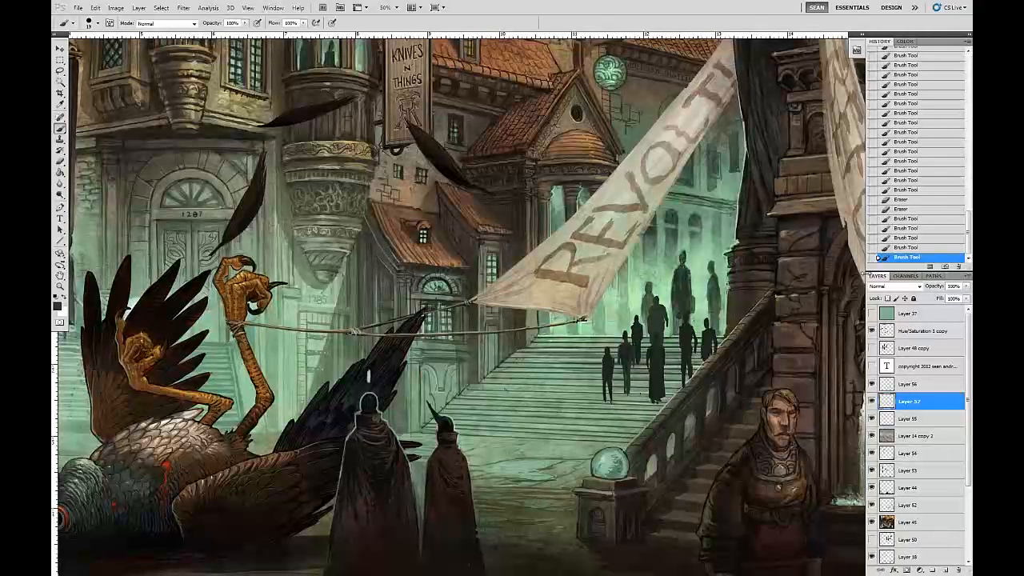
# Add a new layer below Layer 57 and brush low-opacity pale green mist over the distant figures with a large textured brush.
pyautogui.click(945, 569)
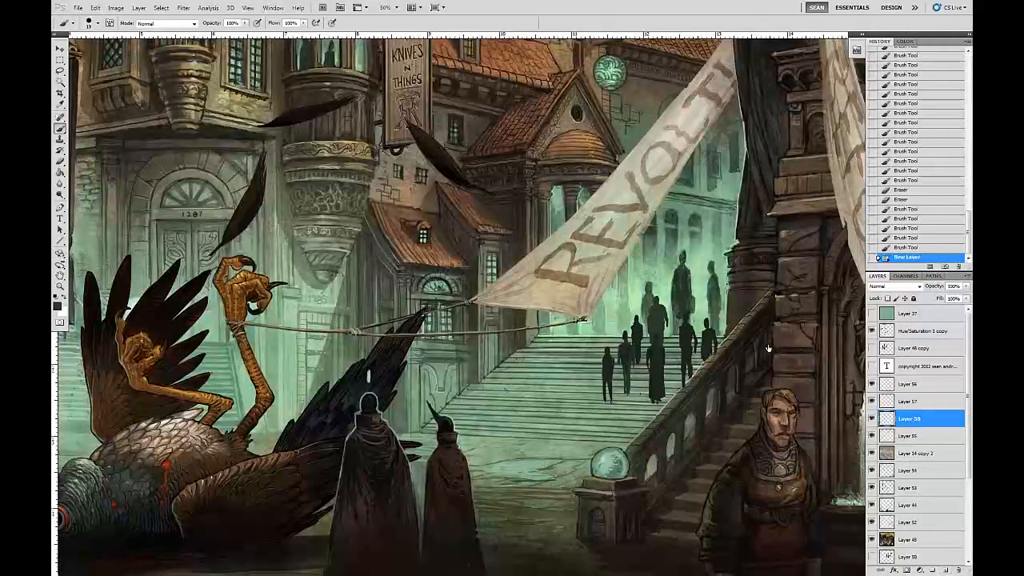
pyautogui.keyDown('alt'); pyautogui.click(642, 274); pyautogui.keyUp('alt')
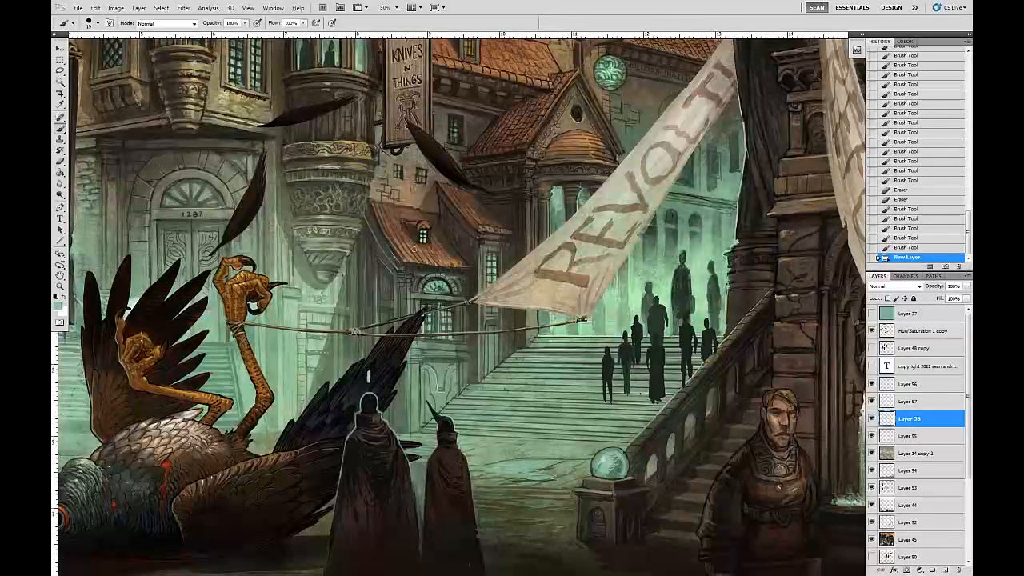
pyautogui.click(88, 22)
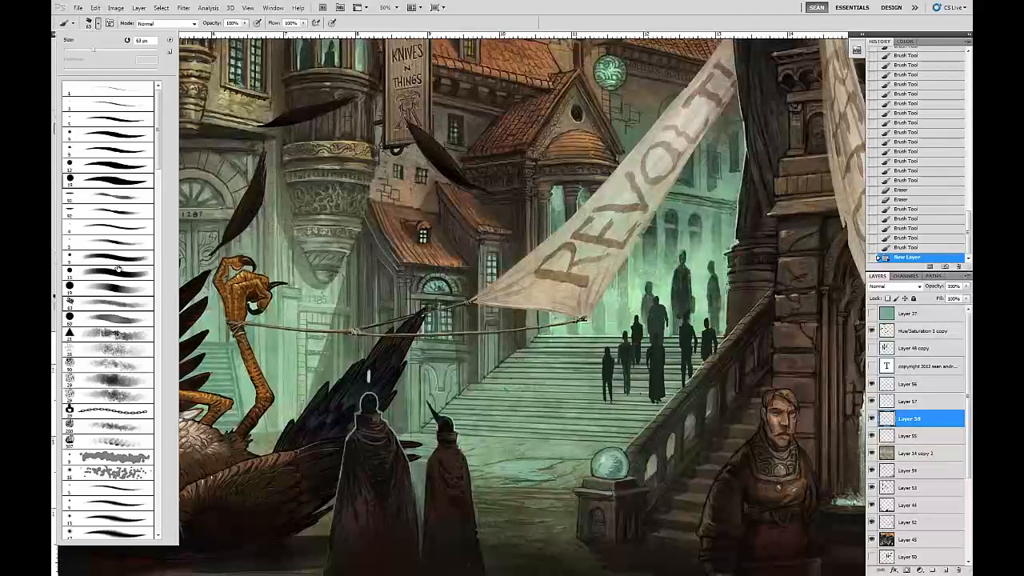
pyautogui.moveTo(244, 25); pyautogui.dragTo(210, 67)
pyautogui.click(475, 27)
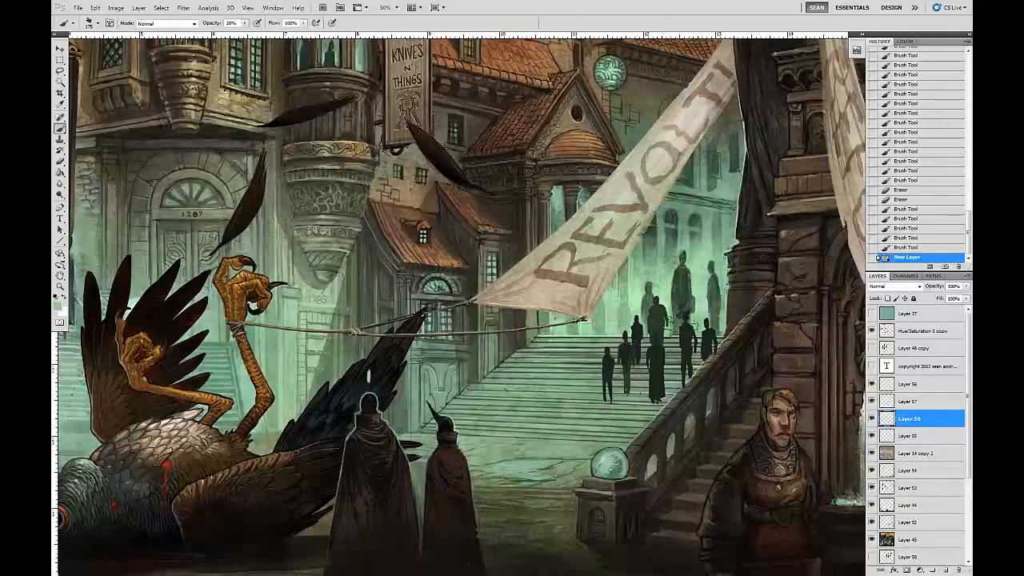
pyautogui.moveTo(698, 313); pyautogui.dragTo(674, 327)
pyautogui.moveTo(699, 270)
pyautogui.mouseDown()
pyautogui.moveTo(664, 256)
pyautogui.moveTo(694, 233)
pyautogui.moveTo(684, 298)
pyautogui.mouseUp()
pyautogui.moveTo(689, 304); pyautogui.dragTo(732, 312)
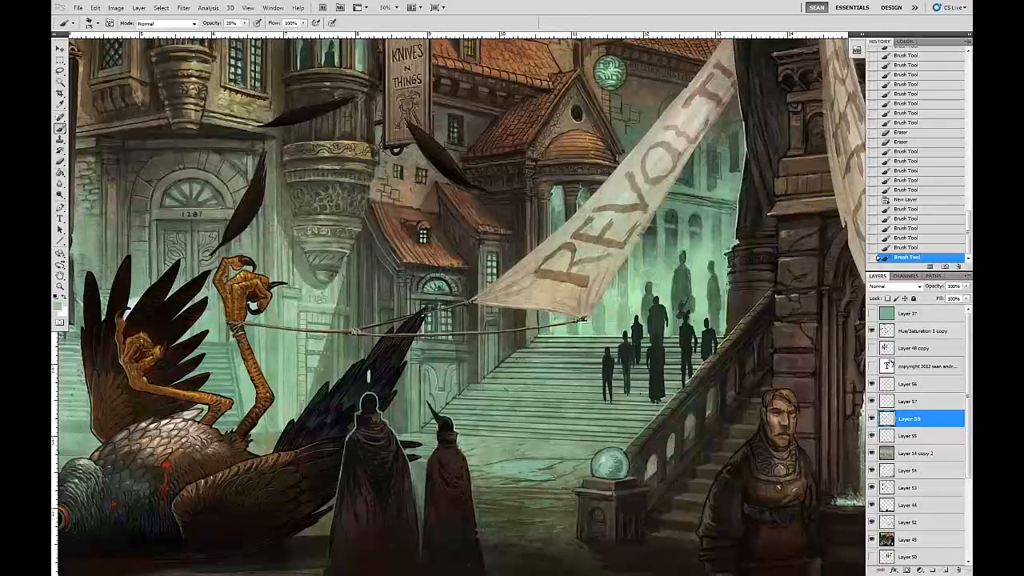
# Add another new layer directly above Layer 58.
pyautogui.click(904, 436)
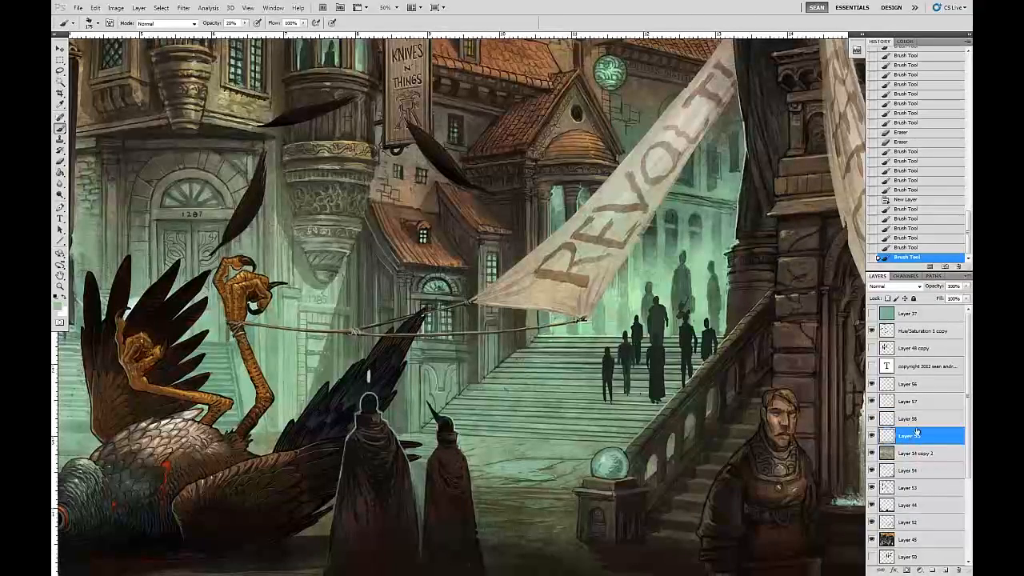
pyautogui.click(917, 418)
pyautogui.click(946, 569)
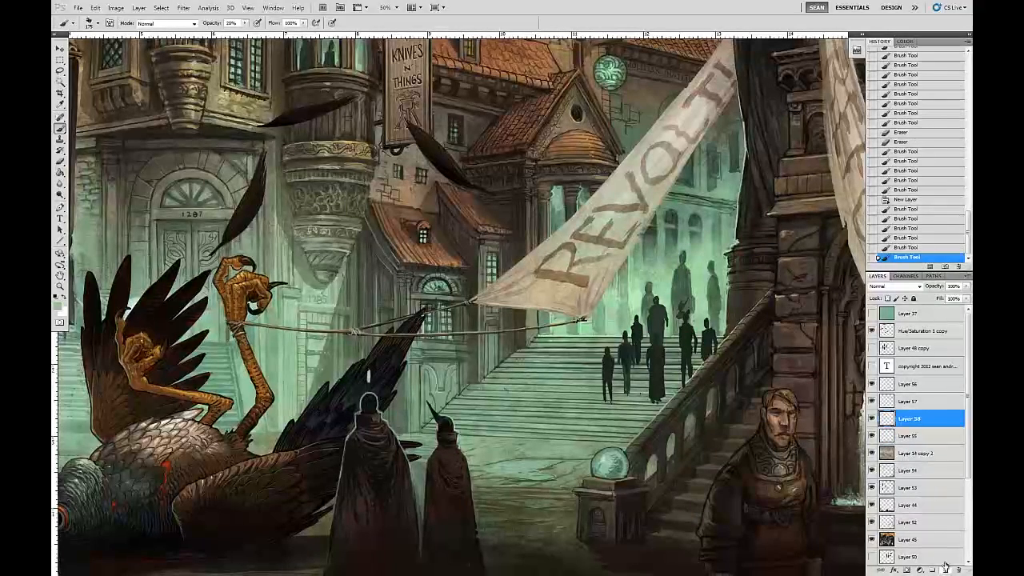
pyautogui.click(60, 70)
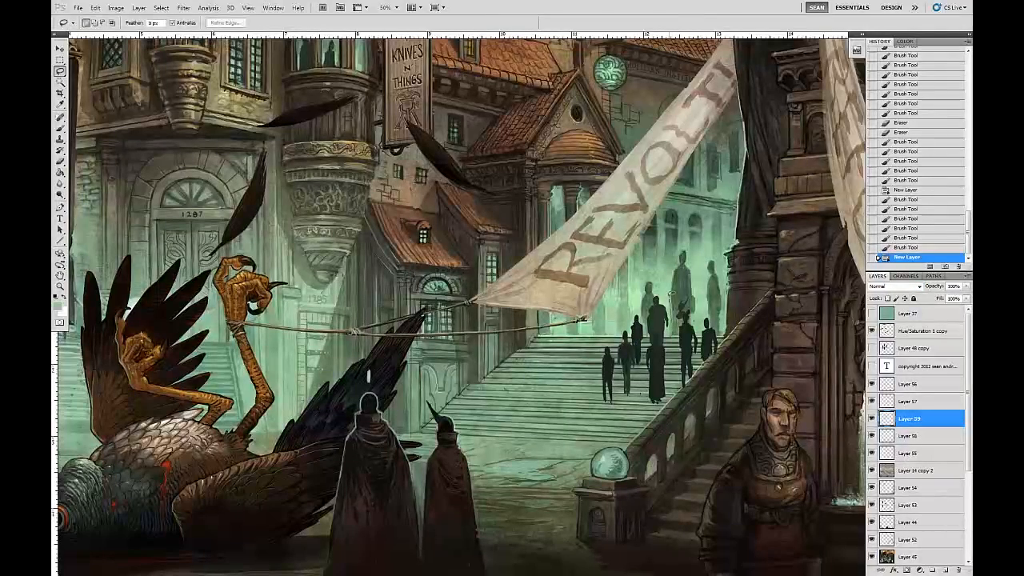
pyautogui.moveTo(698, 290); pyautogui.dragTo(707, 307)
pyautogui.hotkey('ctrl', 'd')
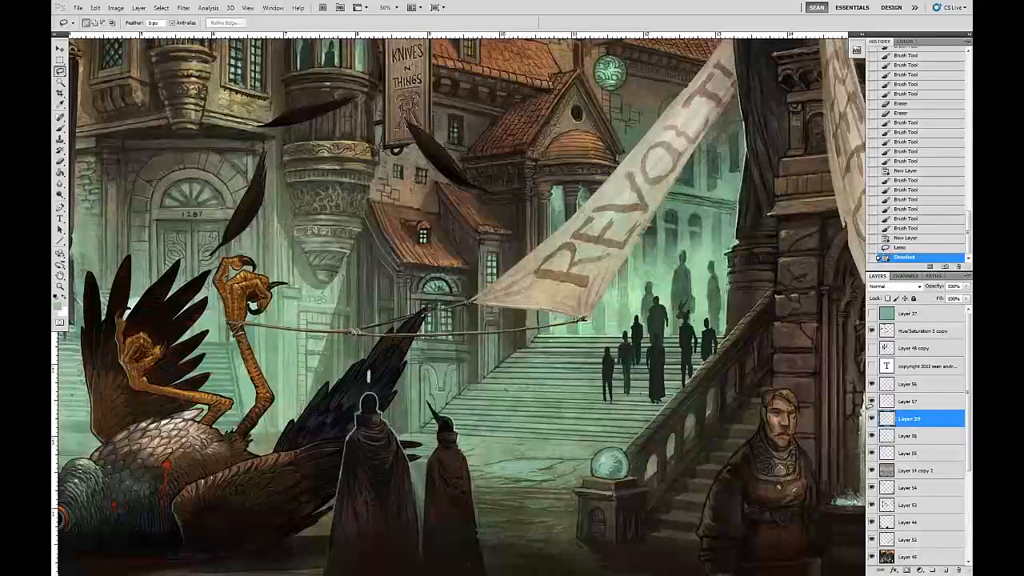
# Choose a 19 px round brush and make faint strokes around the tall distant middle figure, sampling its surrounding green.
pyautogui.press('b')
pyautogui.click(96, 22)
pyautogui.click(132, 229)
pyautogui.click(698, 289)
pyautogui.moveTo(683, 253); pyautogui.dragTo(673, 279)
pyautogui.keyDown('alt'); pyautogui.click(670, 290); pyautogui.keyUp('alt')
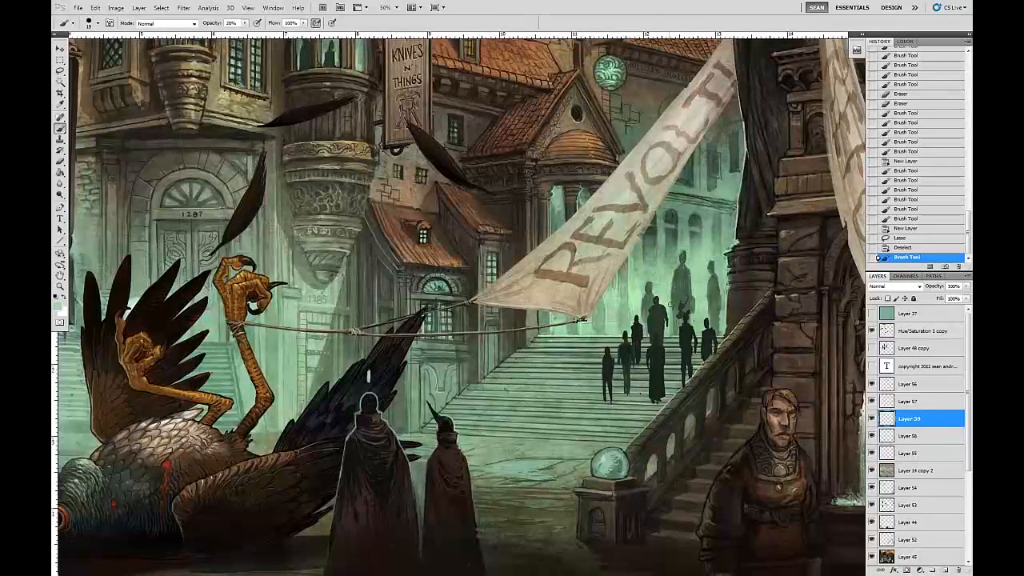
# Raise the brush opacity and paint sampled pale green over the tall distant middle figure's upper body.
pyautogui.click(245, 23)
pyautogui.moveTo(246, 33); pyautogui.dragTo(271, 33)
pyautogui.click(318, 19)
pyautogui.keyDown('alt'); pyautogui.click(667, 305); pyautogui.keyUp('alt')
pyautogui.moveTo(679, 273); pyautogui.dragTo(681, 280)
pyautogui.moveTo(678, 279); pyautogui.dragTo(676, 284)
# Paint out the head and upper torso of the tall distant middle figure with the sampled background green.
pyautogui.hotkey('ctrl', '-')
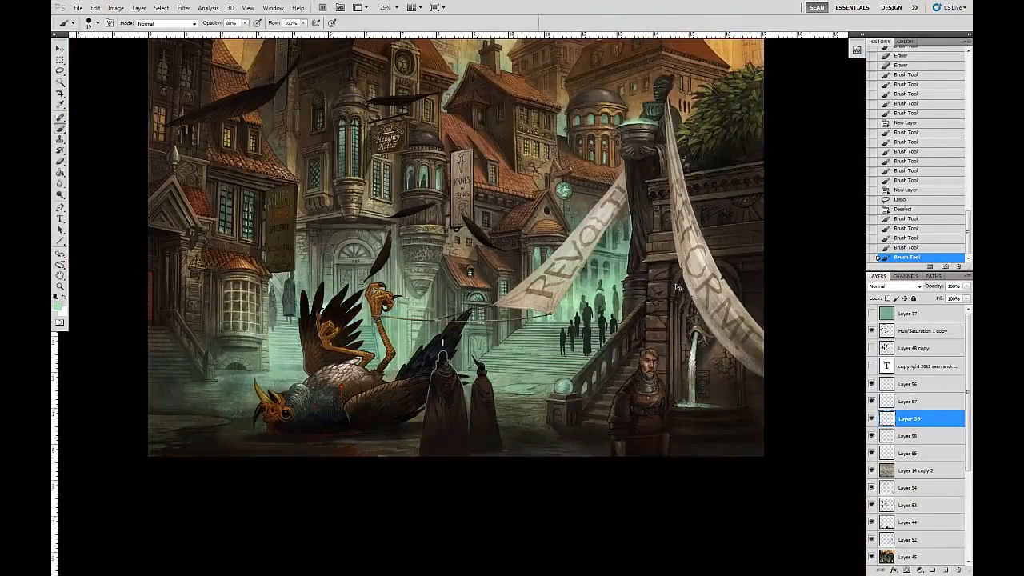
pyautogui.hotkey('ctrl', '+')
pyautogui.hotkey('ctrl', '+')
pyautogui.hotkey('ctrl', '+')
pyautogui.press('space')
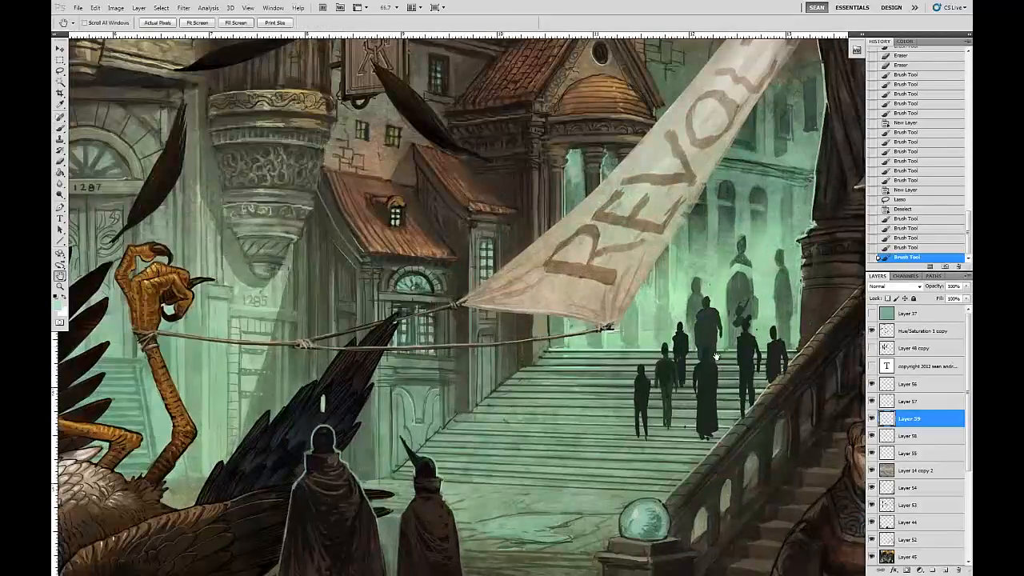
pyautogui.moveTo(716, 356); pyautogui.dragTo(652, 368)
pyautogui.moveTo(676, 271); pyautogui.dragTo(668, 277)
pyautogui.moveTo(669, 275)
pyautogui.mouseDown()
pyautogui.moveTo(673, 251)
pyautogui.moveTo(681, 271)
pyautogui.moveTo(670, 242)
pyautogui.mouseUp()
pyautogui.keyDown('alt'); pyautogui.click(679, 239); pyautogui.keyUp('alt')
pyautogui.moveTo(696, 276)
pyautogui.mouseDown()
pyautogui.moveTo(660, 307)
pyautogui.moveTo(662, 347)
pyautogui.moveTo(660, 321)
pyautogui.moveTo(693, 319)
pyautogui.moveTo(689, 338)
pyautogui.moveTo(689, 312)
pyautogui.moveTo(676, 300)
pyautogui.moveTo(686, 295)
pyautogui.moveTo(669, 291)
pyautogui.mouseUp()
# Blend the background around the shortened distant middle figure with greens sampled from nearby.
pyautogui.keyDown('alt'); pyautogui.click(659, 310); pyautogui.keyUp('alt')
pyautogui.keyDown('alt'); pyautogui.click(673, 284); pyautogui.keyUp('alt')
pyautogui.keyDown('alt'); pyautogui.click(667, 251); pyautogui.keyUp('alt')
pyautogui.moveTo(668, 230)
pyautogui.mouseDown()
pyautogui.moveTo(667, 281)
pyautogui.moveTo(680, 260)
pyautogui.moveTo(666, 250)
pyautogui.moveTo(665, 280)
pyautogui.moveTo(677, 246)
pyautogui.mouseUp()
pyautogui.keyDown('alt'); pyautogui.click(666, 284); pyautogui.keyUp('alt')
pyautogui.keyDown('alt'); pyautogui.click(679, 244); pyautogui.keyUp('alt')
pyautogui.moveTo(673, 284); pyautogui.dragTo(682, 275)
pyautogui.keyDown('alt'); pyautogui.click(694, 281); pyautogui.keyUp('alt')
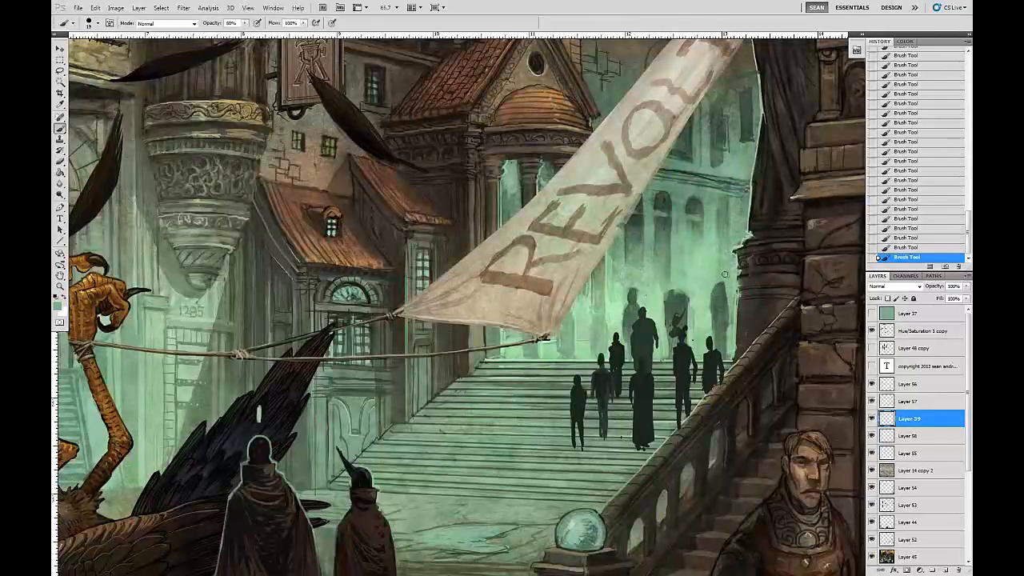
# Compare the painting without Layer 57, and repaint the distant middle figure's head and shoulders on Layer 59 with sampled colours.
pyautogui.click(872, 401)
pyautogui.click(872, 402)
pyautogui.click(894, 401)
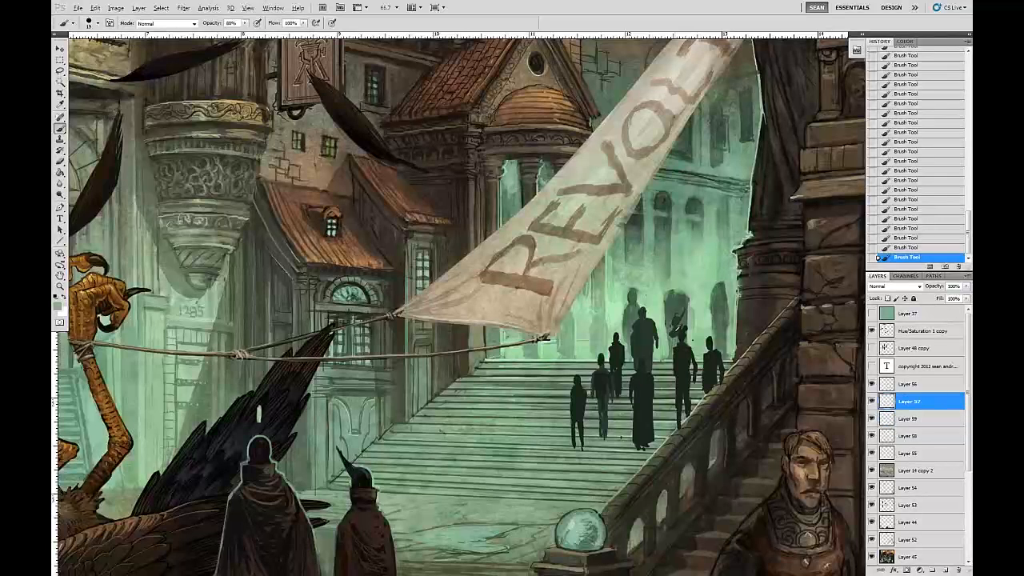
pyautogui.click(904, 418)
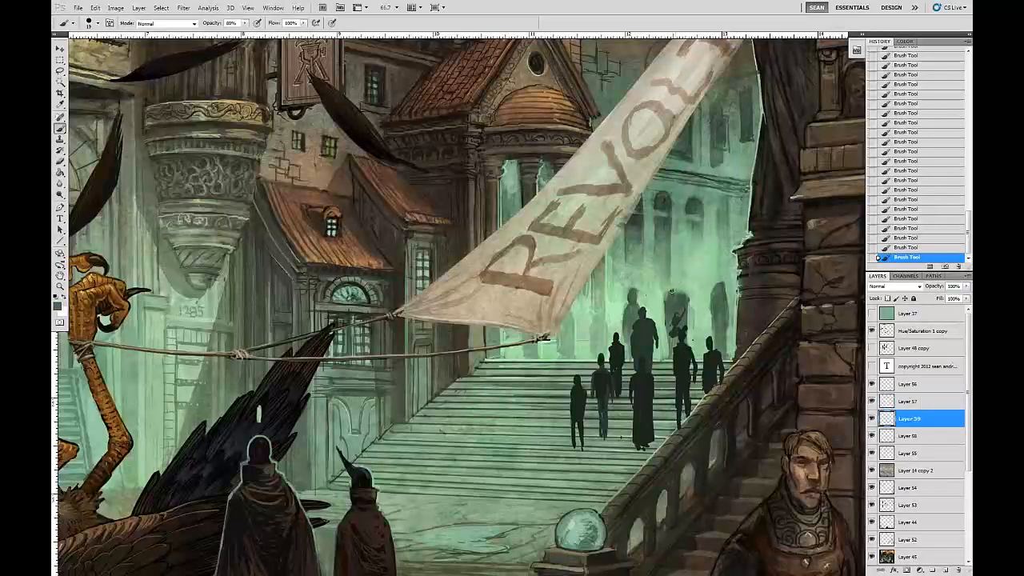
pyautogui.keyDown('alt'); pyautogui.click(666, 289); pyautogui.keyUp('alt')
pyautogui.keyDown('alt'); pyautogui.click(660, 301); pyautogui.keyUp('alt')
pyautogui.keyDown('alt'); pyautogui.click(643, 301); pyautogui.keyUp('alt')
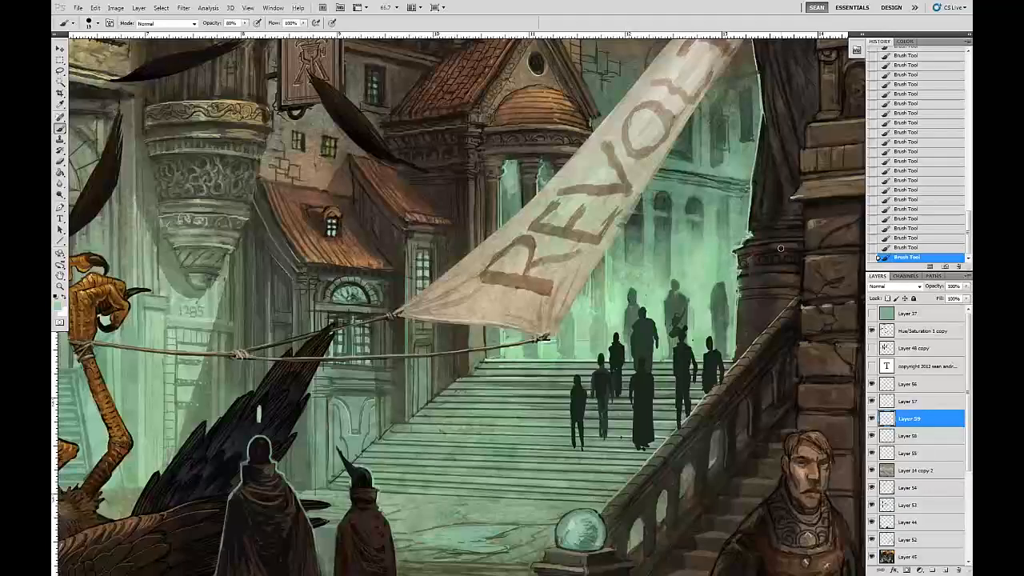
pyautogui.moveTo(727, 410); pyautogui.dragTo(725, 410)
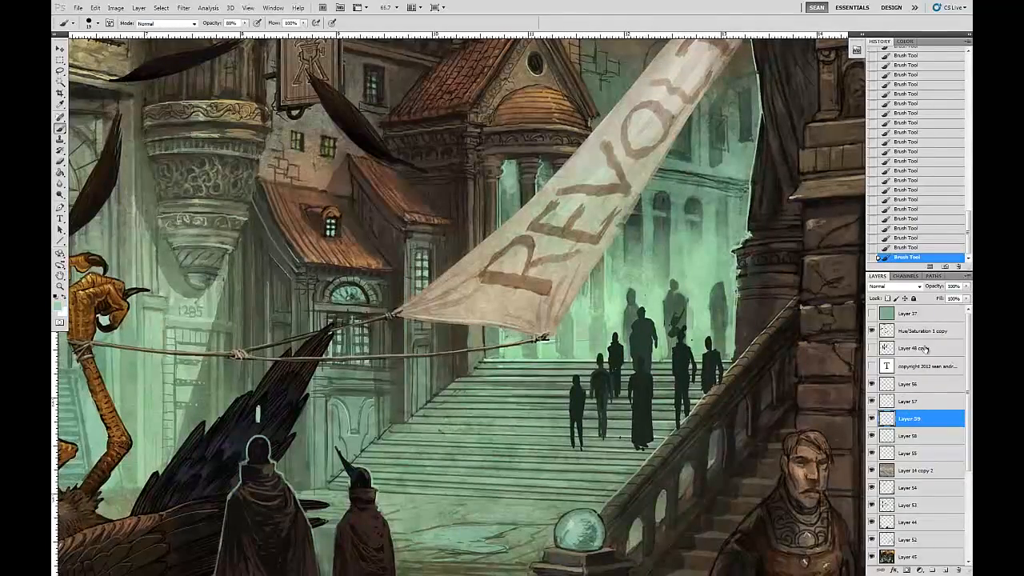
# Scale up the foreground stair figures on Layer 56 to about 108% and shift them slightly up and across the steps.
pyautogui.click(909, 385)
pyautogui.click(872, 385)
pyautogui.click(872, 385)
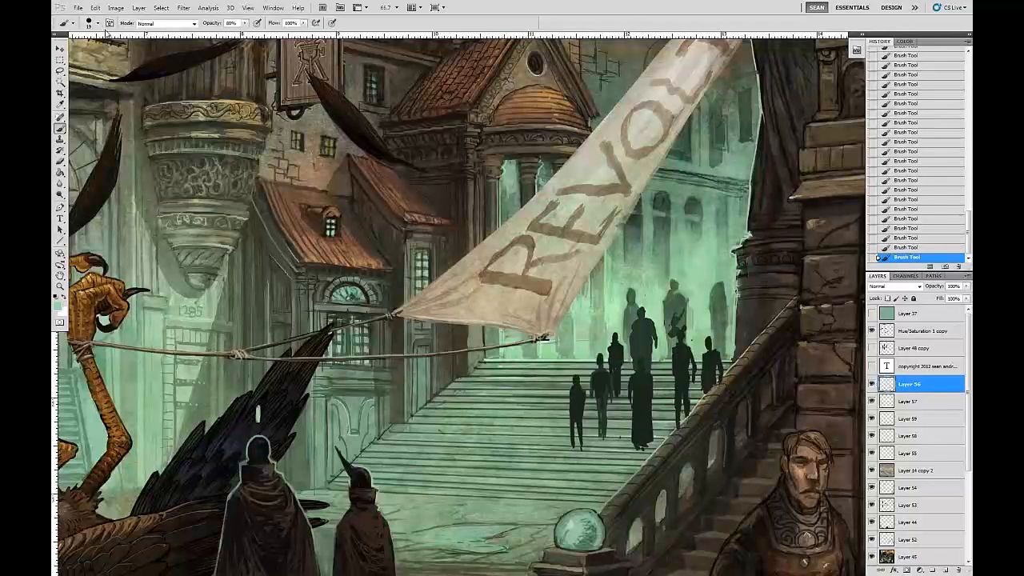
pyautogui.click(94, 8)
pyautogui.click(234, 208)
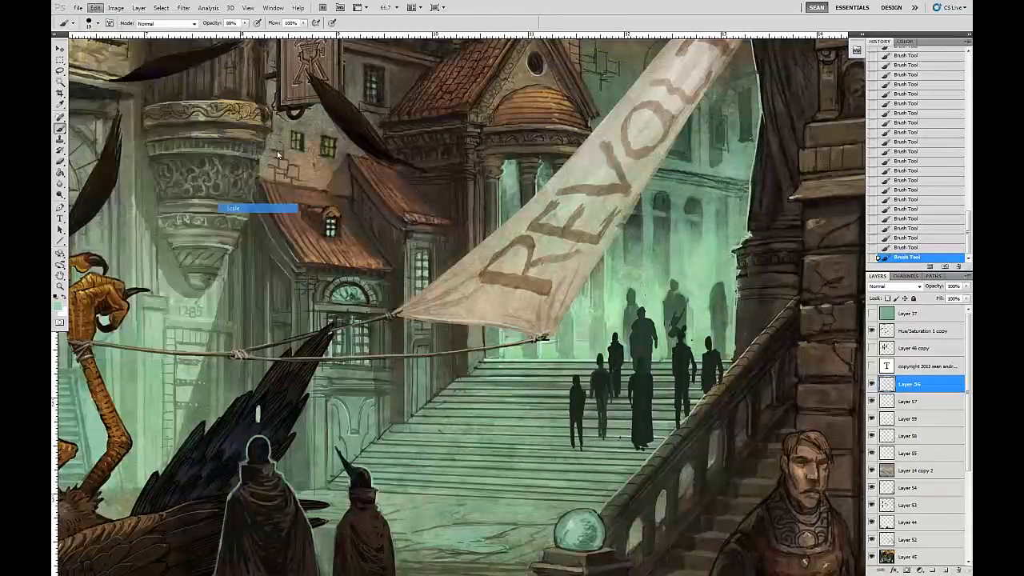
pyautogui.moveTo(560, 467); pyautogui.dragTo(553, 474)
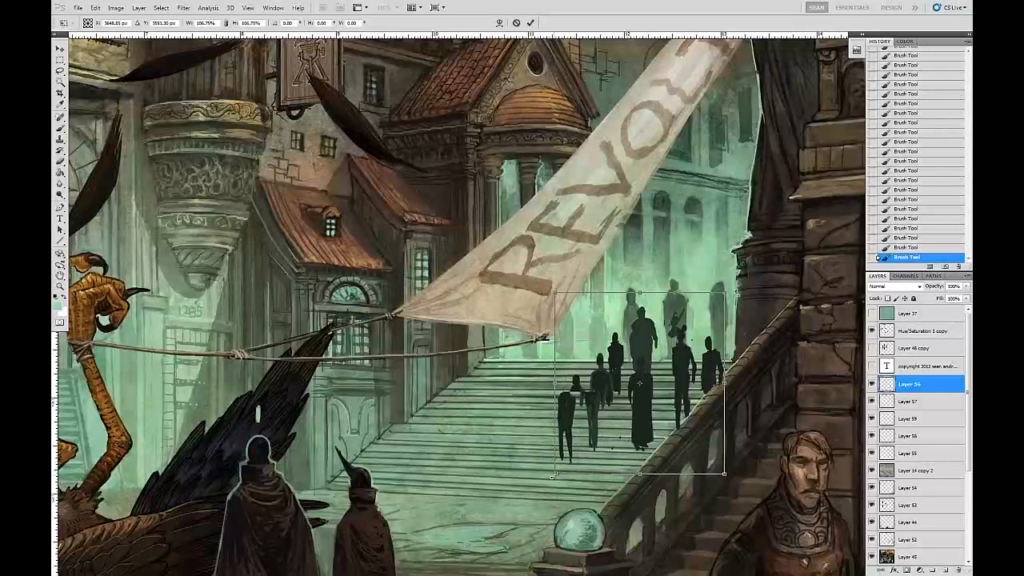
pyautogui.moveTo(649, 430); pyautogui.dragTo(645, 426)
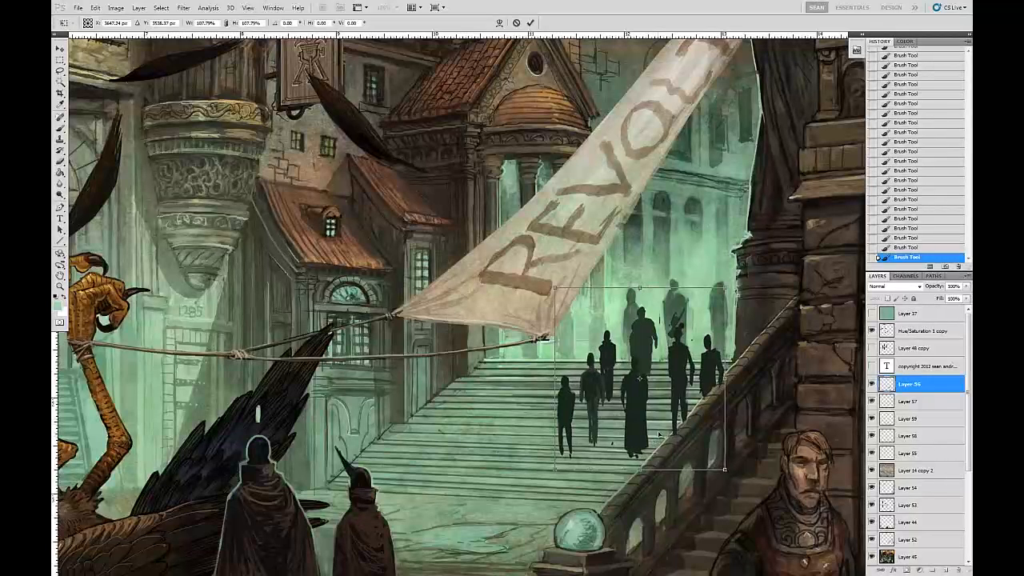
pyautogui.press('Return')
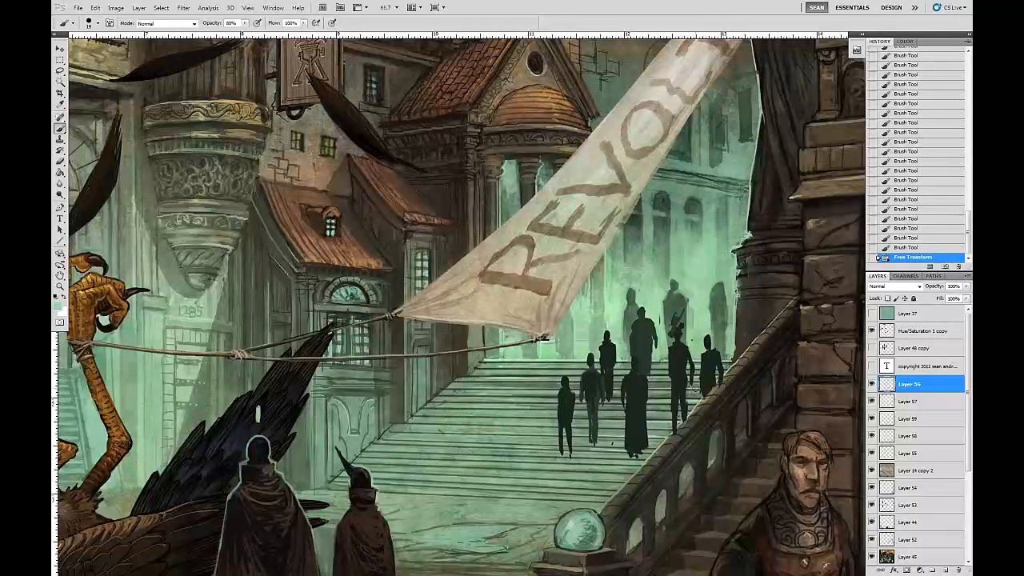
# Nudge the figures on Layer 57 slightly on the staircase with the Move tool.
pyautogui.click(917, 402)
pyautogui.press('v')
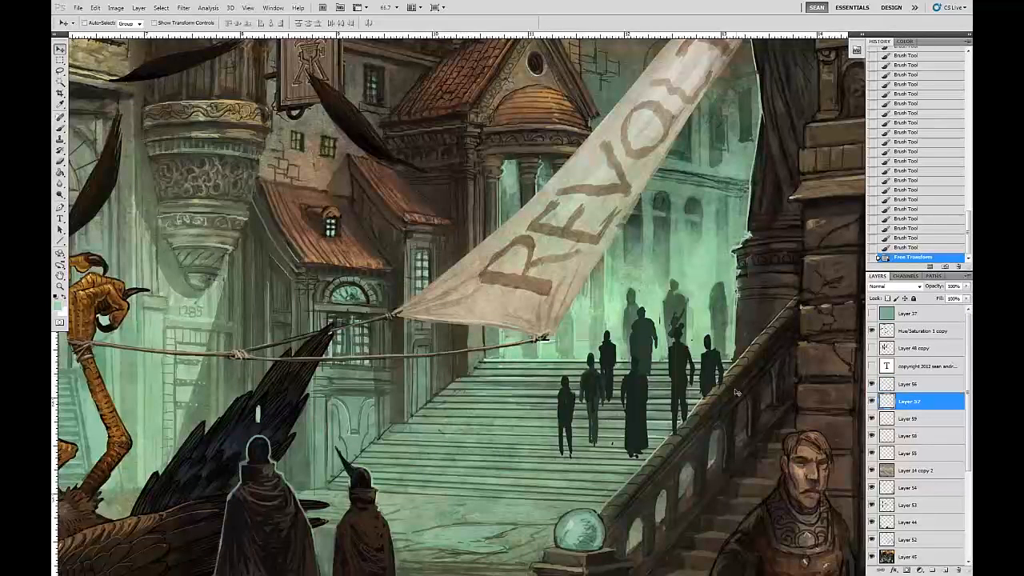
pyautogui.moveTo(729, 390)
pyautogui.mouseDown()
pyautogui.moveTo(744, 400)
pyautogui.moveTo(730, 391)
pyautogui.mouseUp()
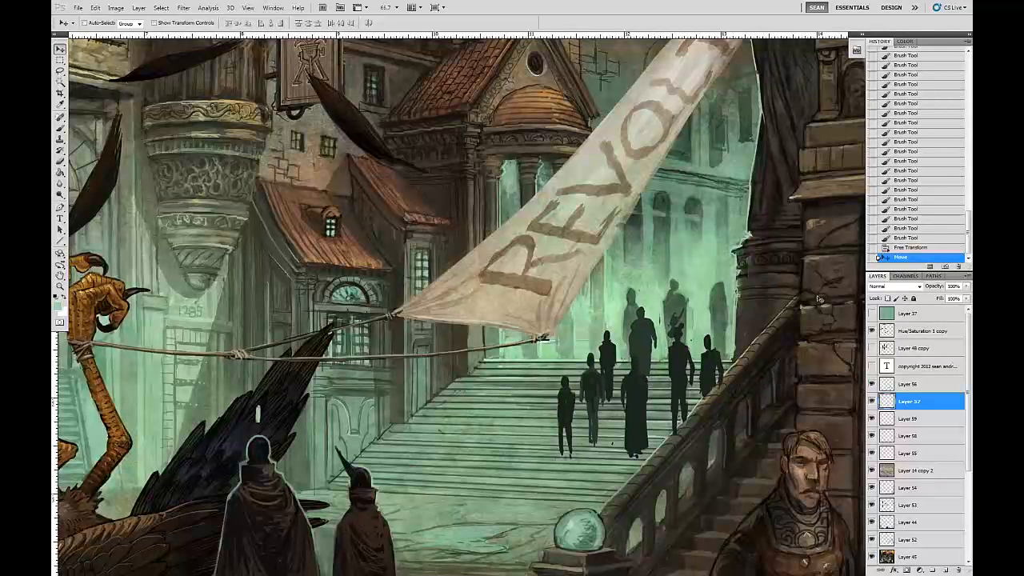
# Paint dark silhouette strokes on Layer 57 behind and above the tall figure near the railing.
pyautogui.press('b')
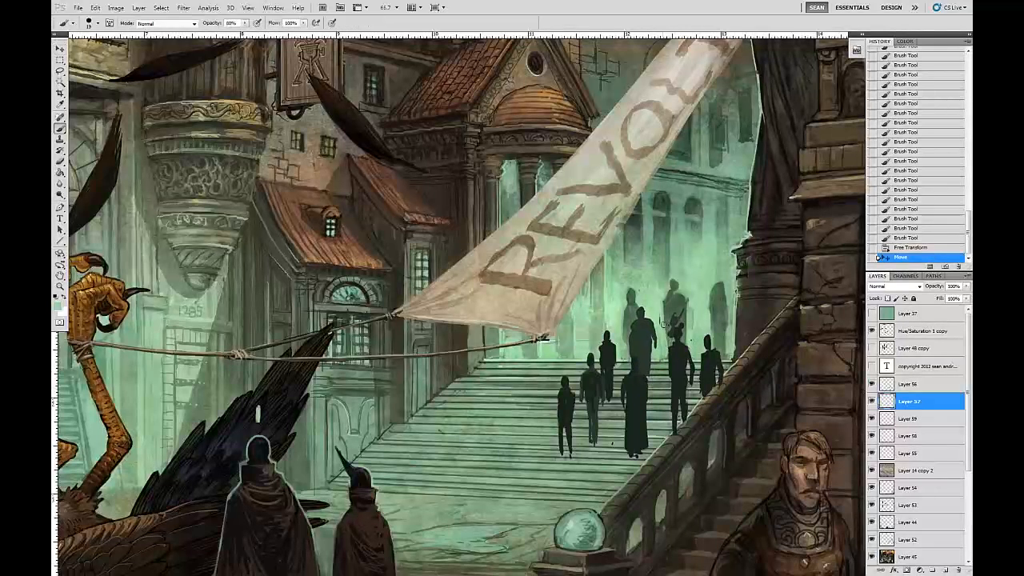
pyautogui.click(87, 24)
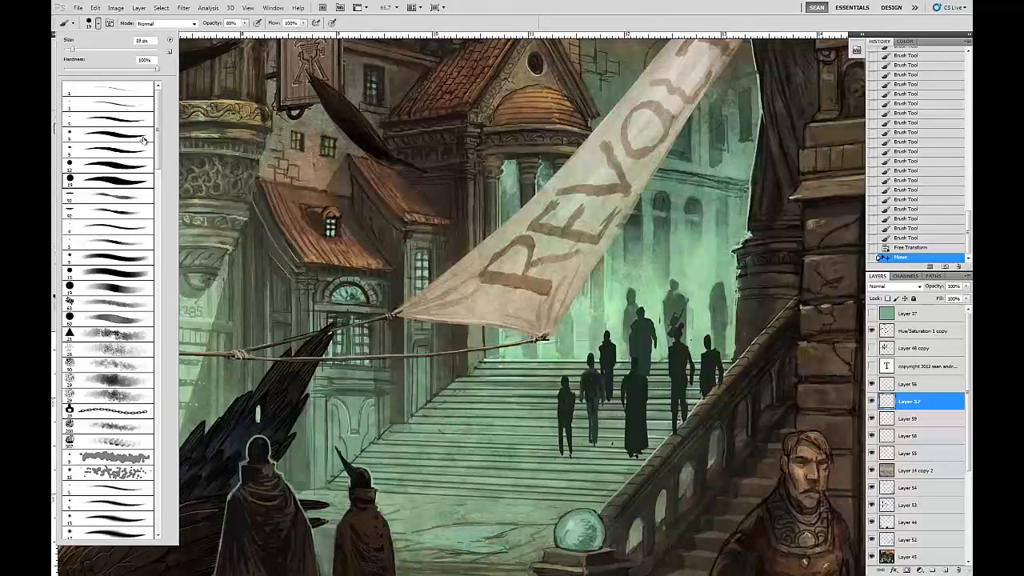
pyautogui.click(676, 333)
pyautogui.click(670, 328)
pyautogui.click(670, 336)
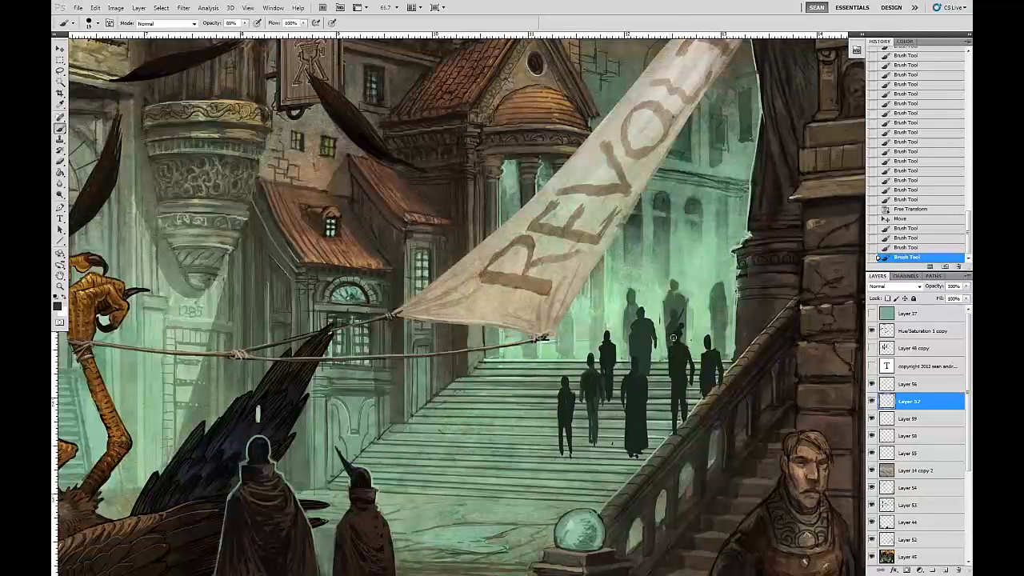
pyautogui.moveTo(668, 339); pyautogui.dragTo(668, 361)
pyautogui.click(669, 325)
pyautogui.click(672, 324)
pyautogui.click(674, 322)
pyautogui.click(677, 319)
pyautogui.click(679, 315)
pyautogui.moveTo(686, 315); pyautogui.dragTo(680, 326)
pyautogui.moveTo(682, 322); pyautogui.dragTo(662, 350)
# Erase stray paint on Layer 57 and touch up the edge of the distant figure above the tall one.
pyautogui.press('e')
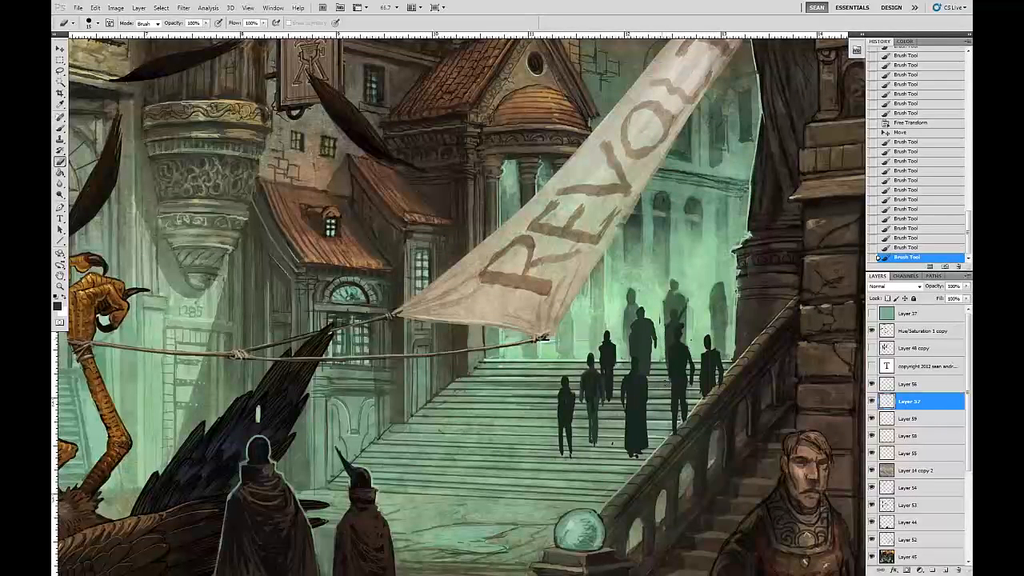
pyautogui.press('b')
pyautogui.moveTo(687, 302); pyautogui.dragTo(684, 310)
pyautogui.moveTo(686, 305); pyautogui.dragTo(683, 313)
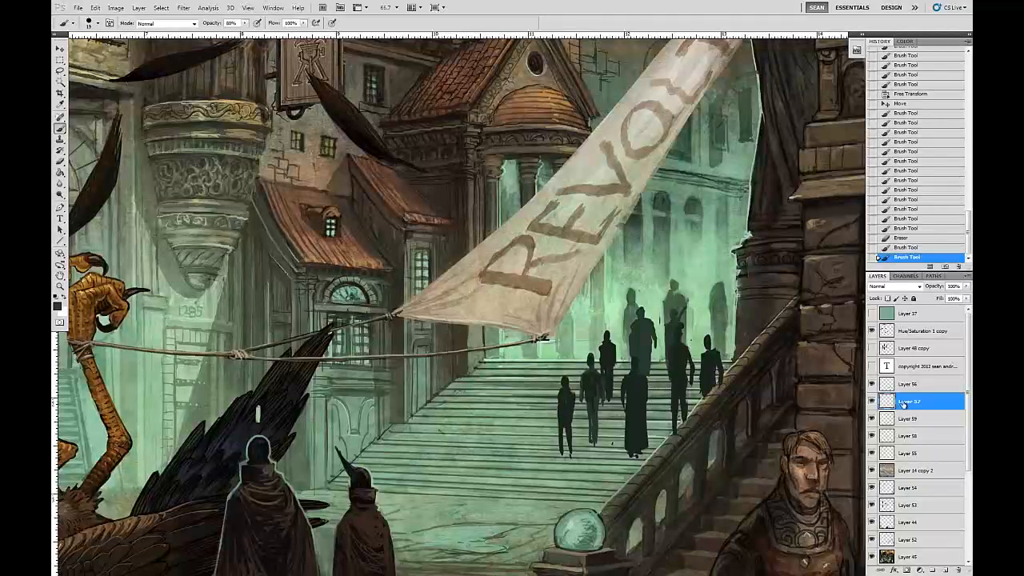
# Adjust Layer 57's Hue/Saturation with a small negative hue shift, Saturation +16 and Lightness +10.
pyautogui.click(116, 7)
pyautogui.moveTo(137, 32)
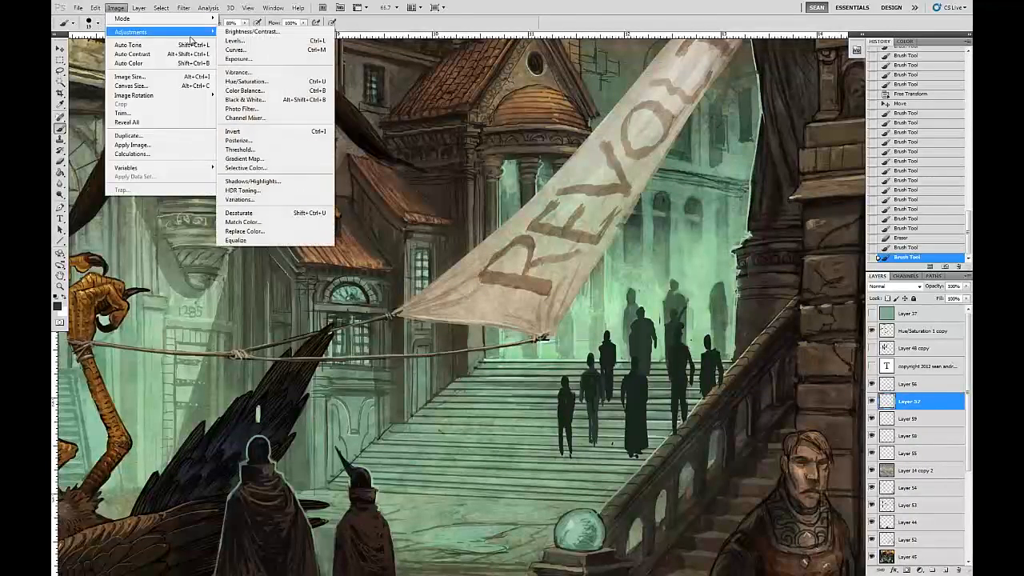
pyautogui.click(254, 90)
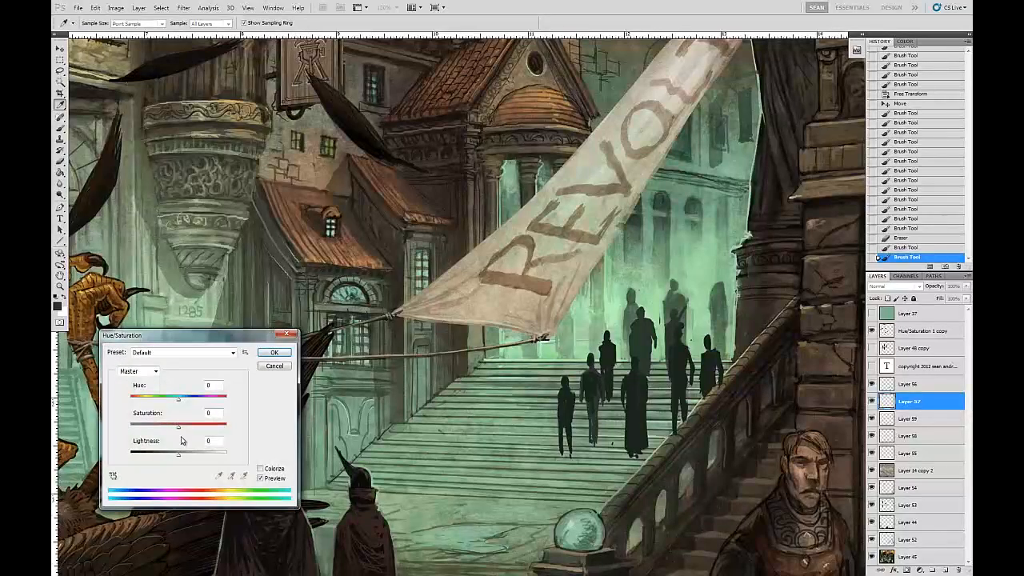
pyautogui.moveTo(181, 457); pyautogui.dragTo(184, 464)
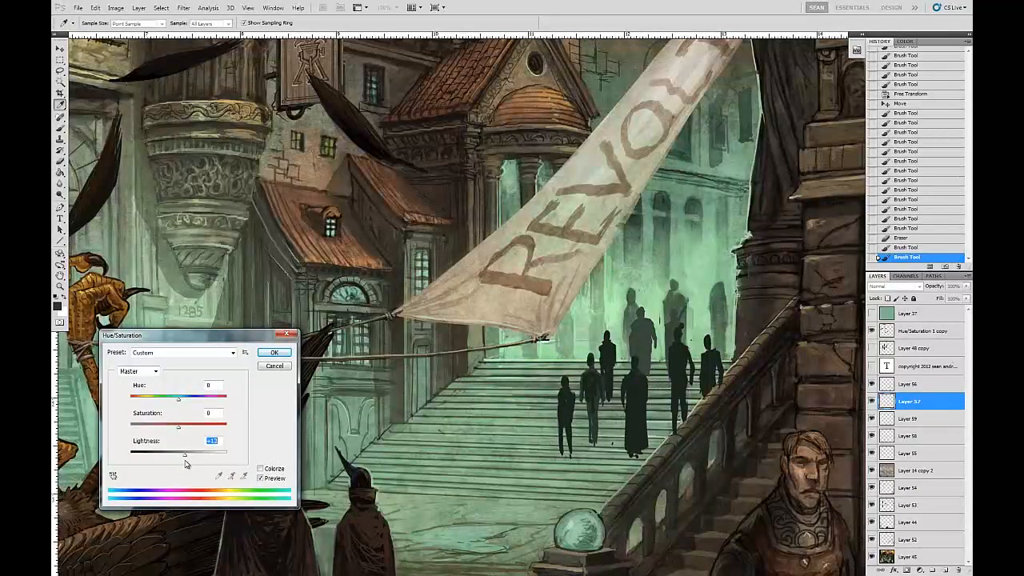
pyautogui.moveTo(177, 428); pyautogui.dragTo(186, 456)
pyautogui.moveTo(179, 399); pyautogui.dragTo(171, 405)
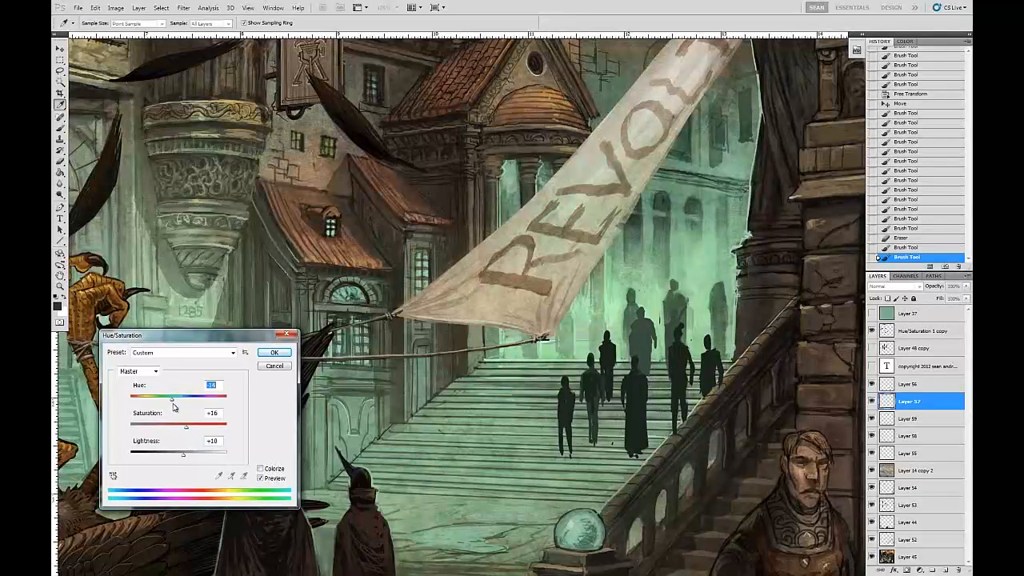
pyautogui.click(273, 353)
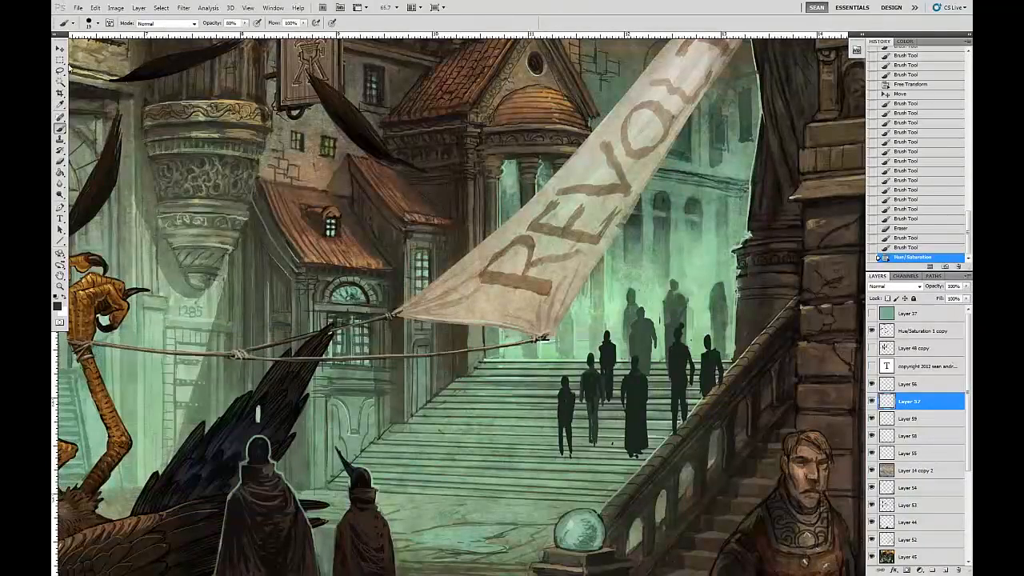
# Reposition the lightened figures on Layer 57 and clean up the silhouette beside the tall figure with brush and eraser.
pyautogui.click(60, 49)
pyautogui.moveTo(654, 372); pyautogui.dragTo(668, 328)
pyautogui.press('b')
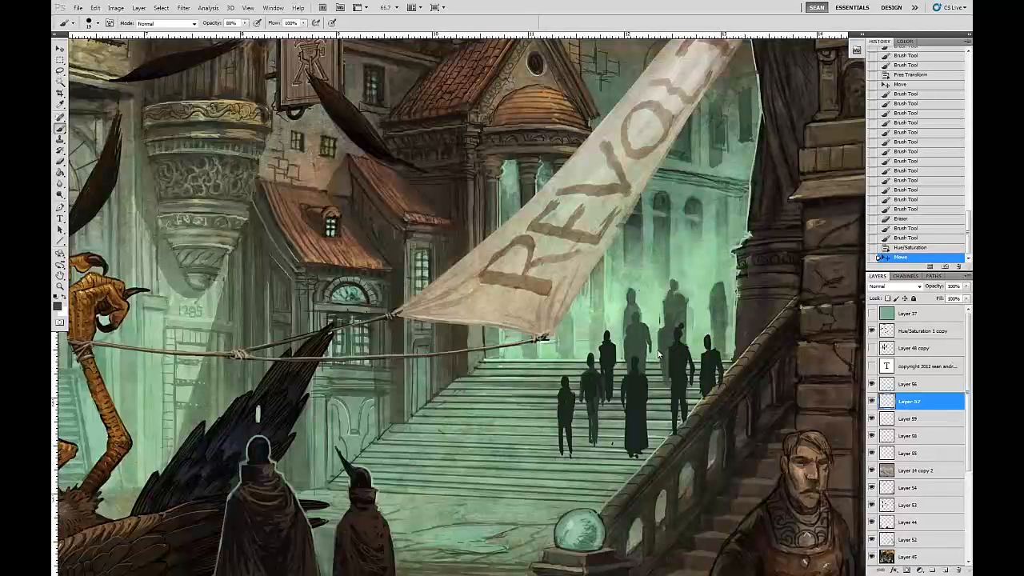
pyautogui.click(659, 354)
pyautogui.press('e')
pyautogui.click(665, 391)
pyautogui.press('b')
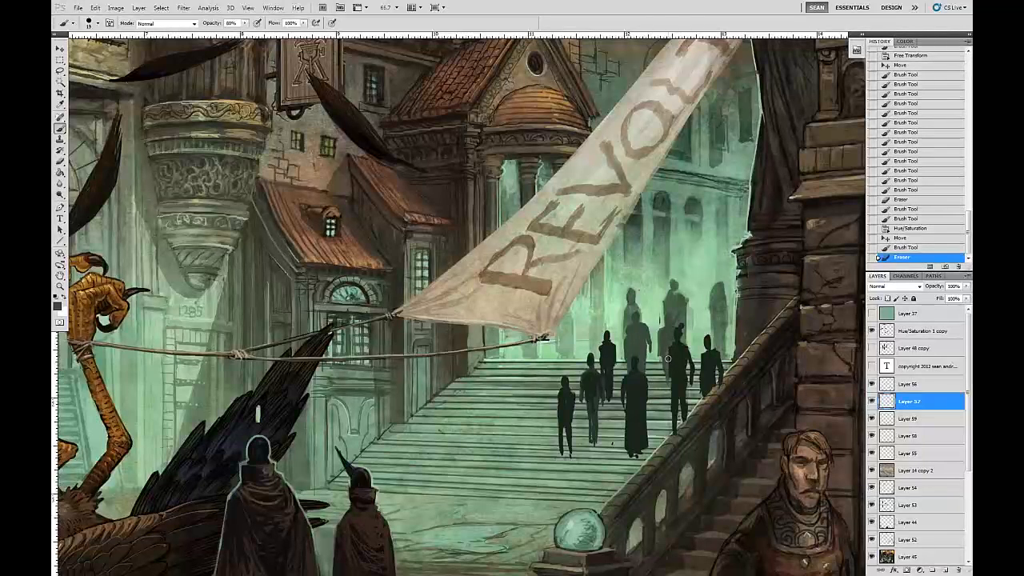
pyautogui.click(669, 386)
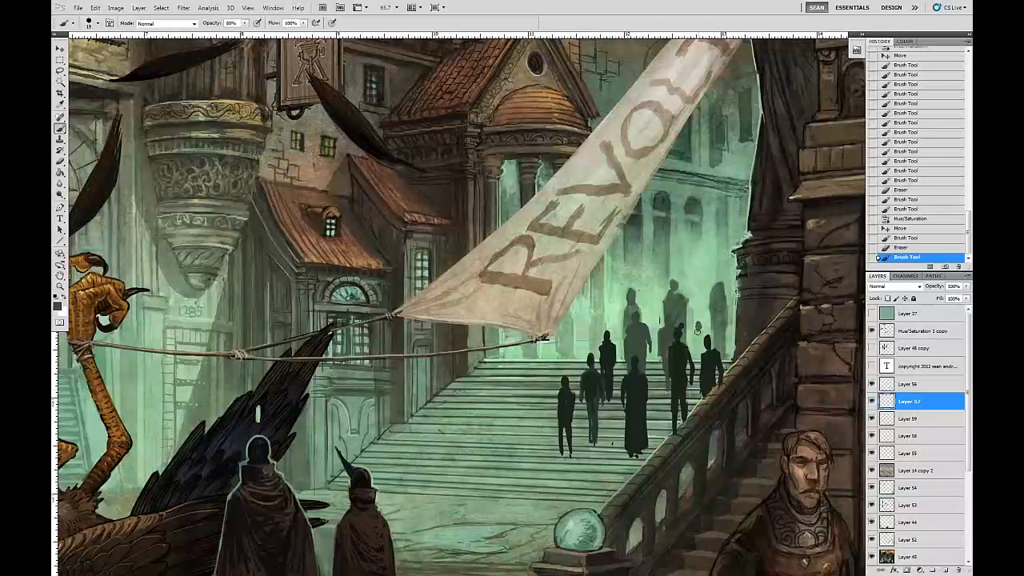
# Paint a new dark figure on Layer 57 in the gap between the two stair figures nearest the railing.
pyautogui.moveTo(700, 334)
pyautogui.mouseDown()
pyautogui.moveTo(698, 357)
pyautogui.moveTo(697, 345)
pyautogui.mouseUp()
pyautogui.moveTo(697, 365); pyautogui.dragTo(696, 380)
pyautogui.moveTo(698, 378); pyautogui.dragTo(698, 391)
pyautogui.moveTo(728, 303); pyautogui.dragTo(728, 299)
pyautogui.moveTo(699, 341); pyautogui.dragTo(697, 339)
pyautogui.moveTo(697, 392); pyautogui.dragTo(697, 381)
pyautogui.moveTo(709, 344); pyautogui.dragTo(714, 350)
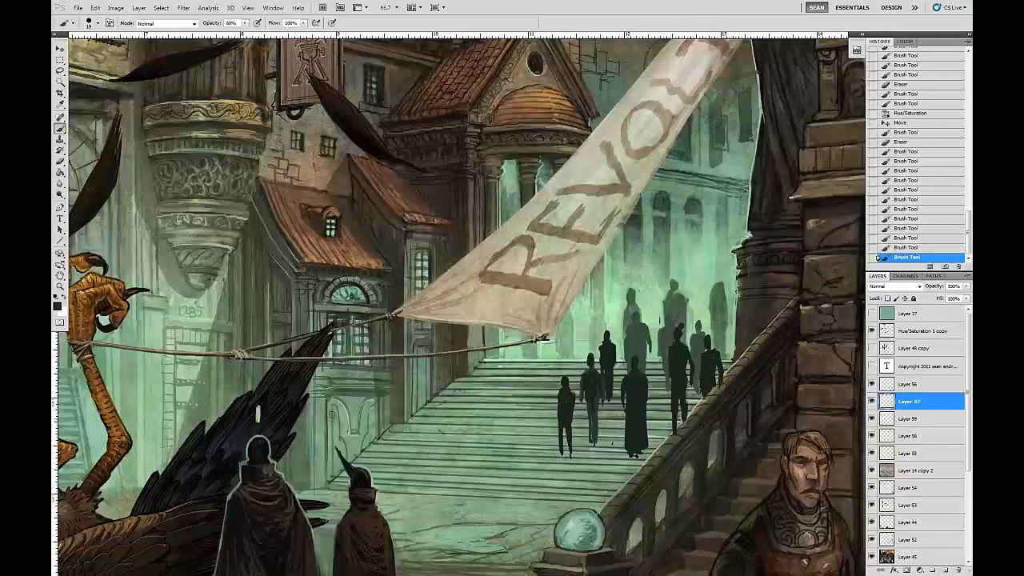
# Choose another dark green foreground colour and refine the head and legs of the new figure near the railing.
pyautogui.click(56, 304)
pyautogui.click(156, 294)
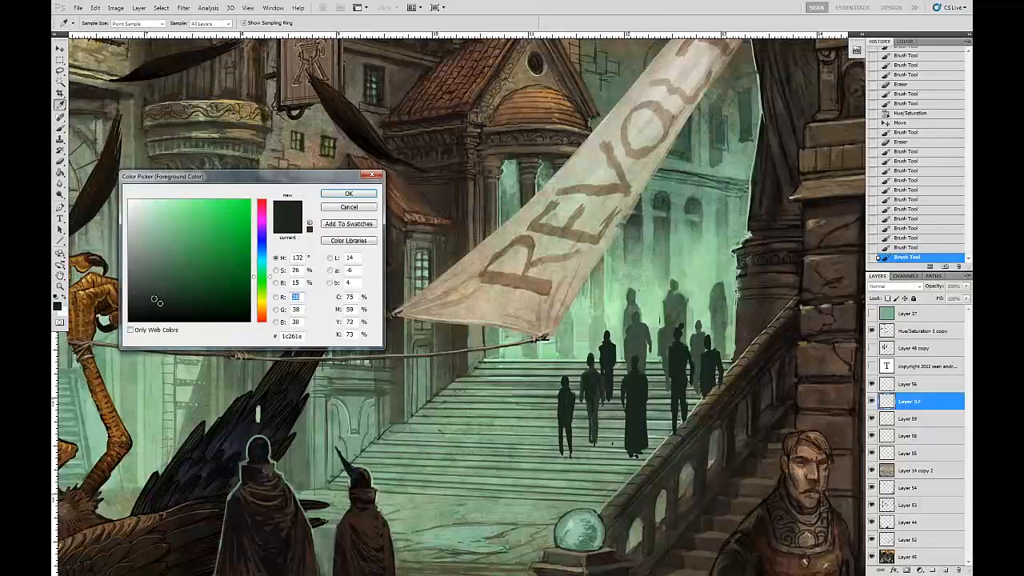
pyautogui.click(349, 194)
pyautogui.moveTo(695, 337); pyautogui.dragTo(698, 326)
pyautogui.moveTo(695, 393); pyautogui.dragTo(699, 376)
pyautogui.moveTo(698, 380); pyautogui.dragTo(699, 395)
pyautogui.moveTo(666, 356); pyautogui.dragTo(668, 364)
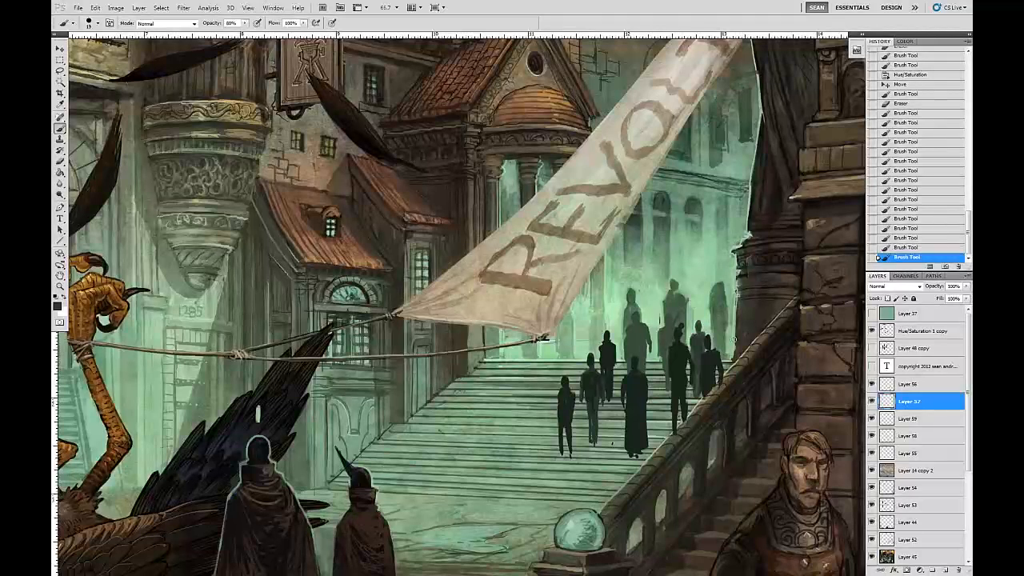
# Paint another distant silhouette beside the railing and fill in the neighbouring figure's legs on Layer 57.
pyautogui.moveTo(728, 323); pyautogui.dragTo(731, 367)
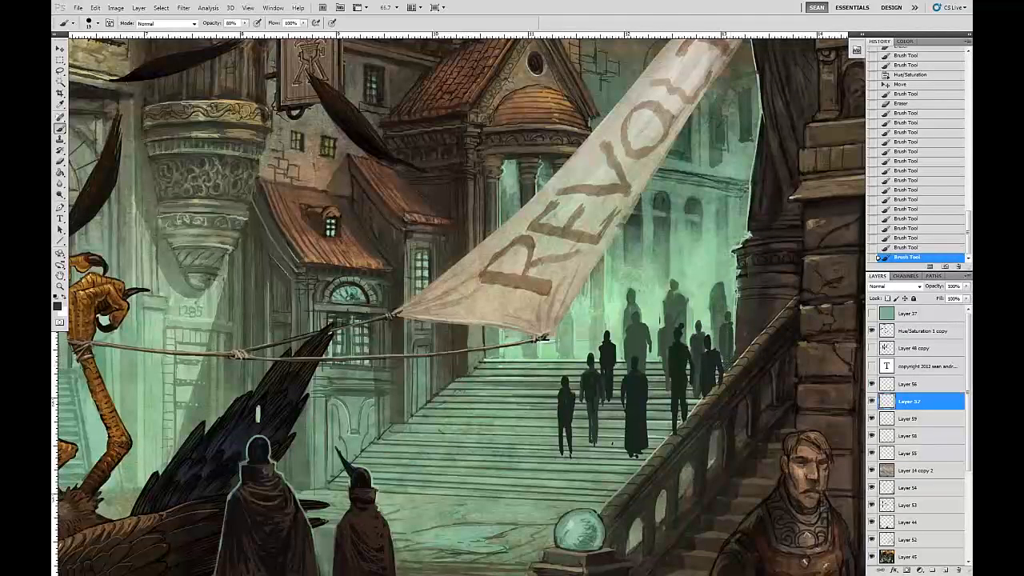
pyautogui.moveTo(726, 317); pyautogui.dragTo(727, 334)
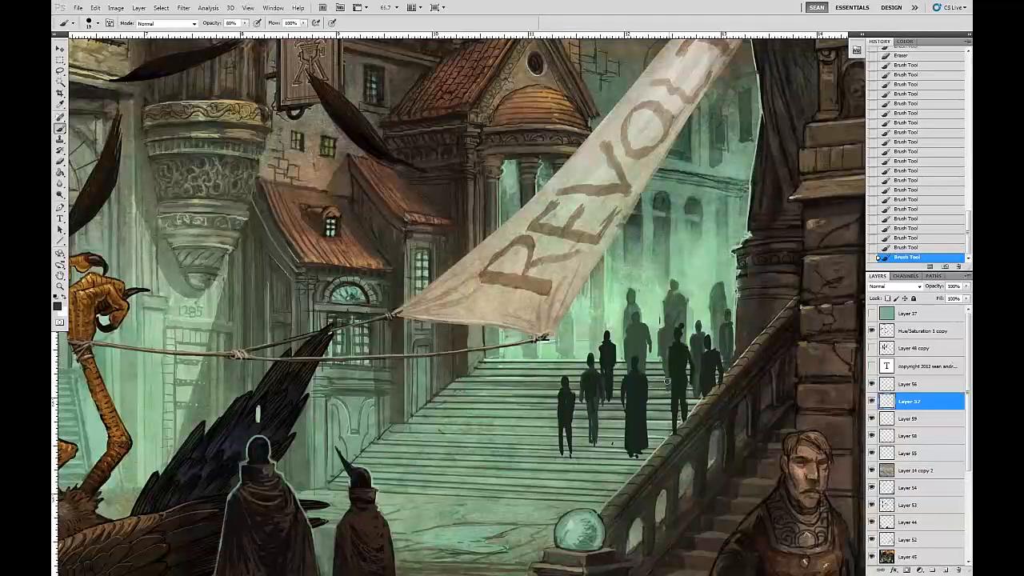
pyautogui.moveTo(705, 379); pyautogui.dragTo(696, 395)
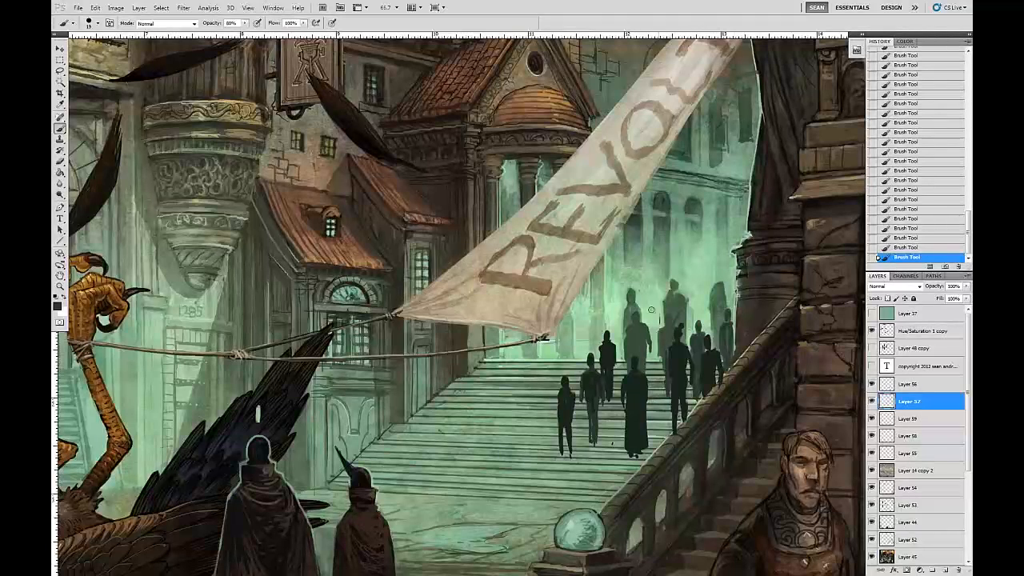
# Refine the lighter middle figure behind the robed one by alternating brush strokes and erasing on Layer 57.
pyautogui.moveTo(655, 387); pyautogui.dragTo(652, 348)
pyautogui.press('e')
pyautogui.press('b')
pyautogui.press('e')
pyautogui.moveTo(648, 451); pyautogui.dragTo(644, 455)
pyautogui.press('b')
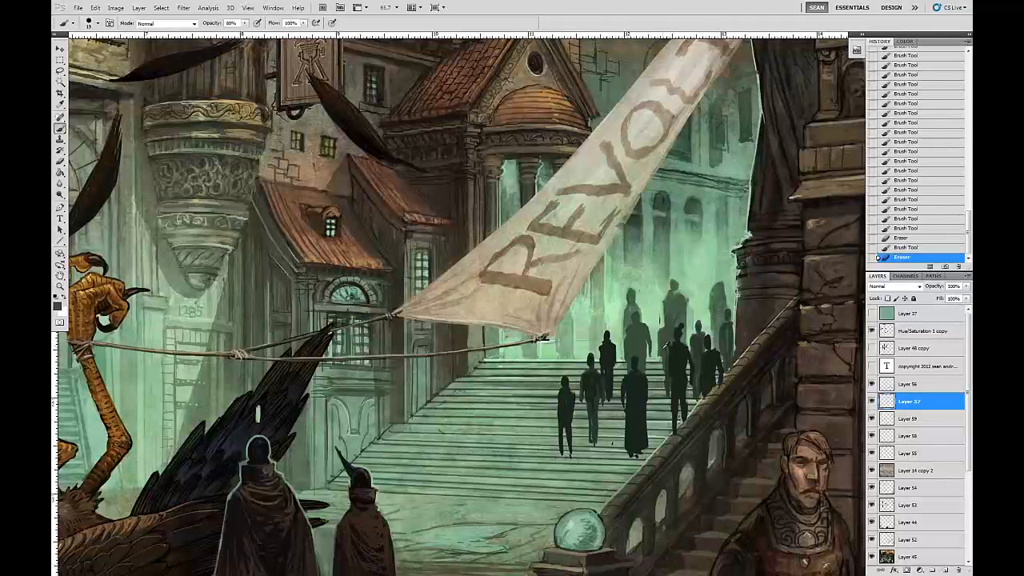
pyautogui.moveTo(658, 359)
pyautogui.mouseDown()
pyautogui.moveTo(657, 349)
pyautogui.moveTo(654, 369)
pyautogui.mouseUp()
pyautogui.press('e')
pyautogui.press('b')
pyautogui.click(634, 293)
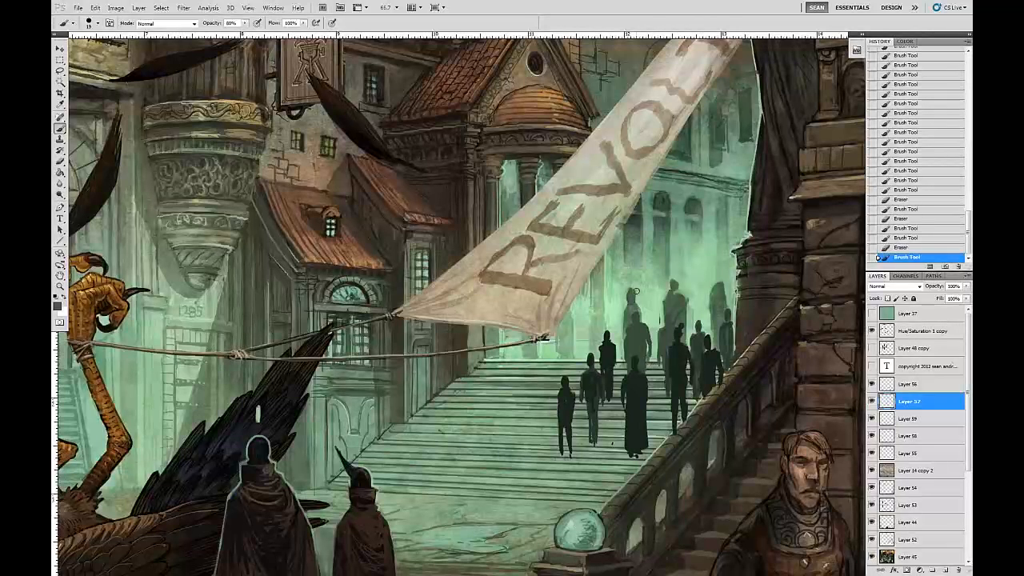
# Switch to Layer 56 and reshape the robed figure's head, shoulders and robe with brush and eraser.
pyautogui.keyDown('ctrl'); pyautogui.click(640, 379); pyautogui.keyUp('ctrl')
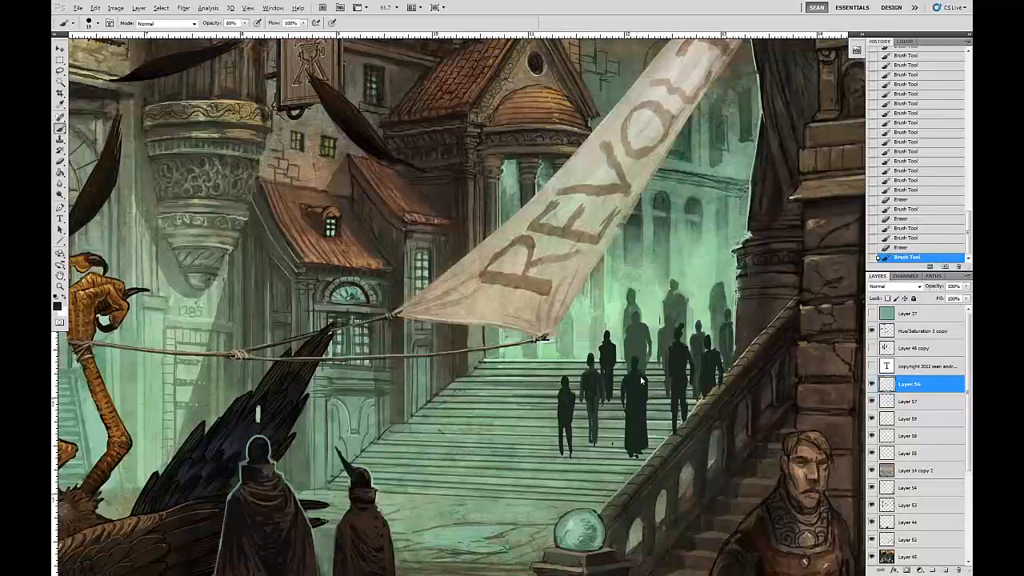
pyautogui.moveTo(636, 355); pyautogui.dragTo(635, 361)
pyautogui.moveTo(635, 359); pyautogui.dragTo(634, 367)
pyautogui.moveTo(634, 362)
pyautogui.mouseDown()
pyautogui.moveTo(623, 406)
pyautogui.moveTo(645, 396)
pyautogui.moveTo(635, 389)
pyautogui.moveTo(645, 393)
pyautogui.mouseUp()
pyautogui.press('e')
pyautogui.press('b')
pyautogui.press('e')
pyautogui.press('b')
pyautogui.moveTo(646, 389)
pyautogui.mouseDown()
pyautogui.moveTo(631, 449)
pyautogui.moveTo(624, 457)
pyautogui.mouseUp()
# Trim the robed figure's hem with the eraser and paint its feet on the step.
pyautogui.press('e')
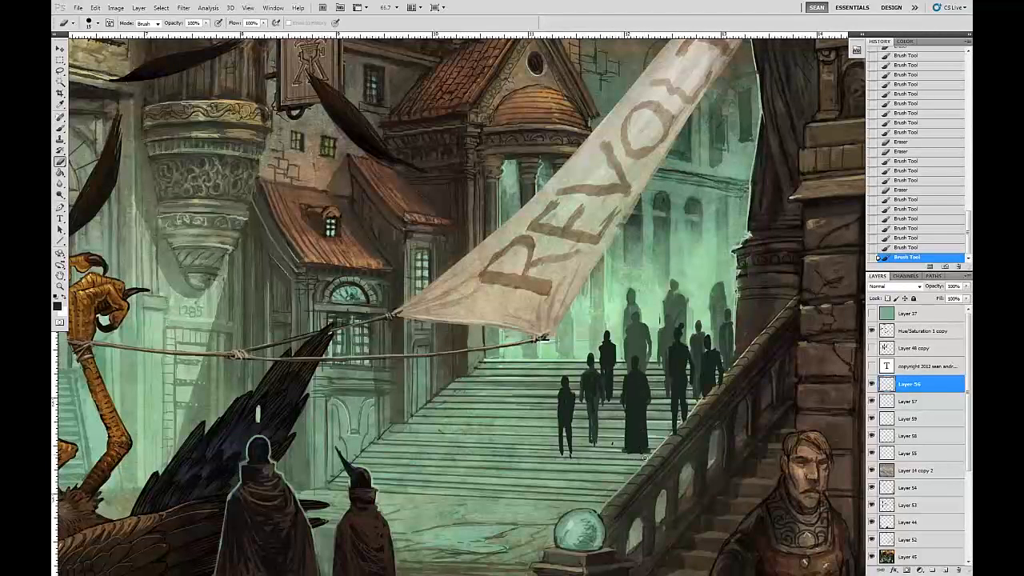
pyautogui.press('b')
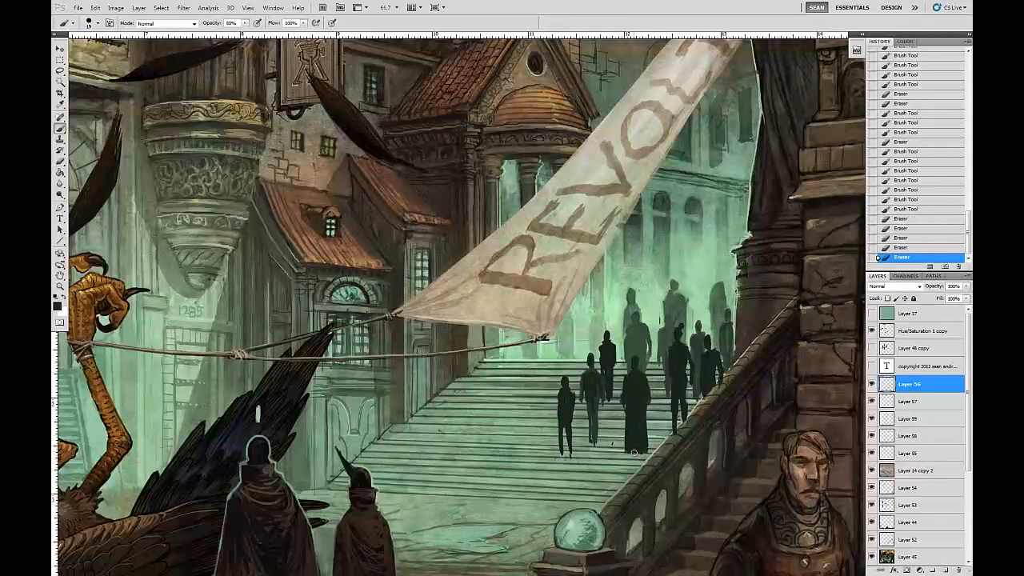
pyautogui.press('e')
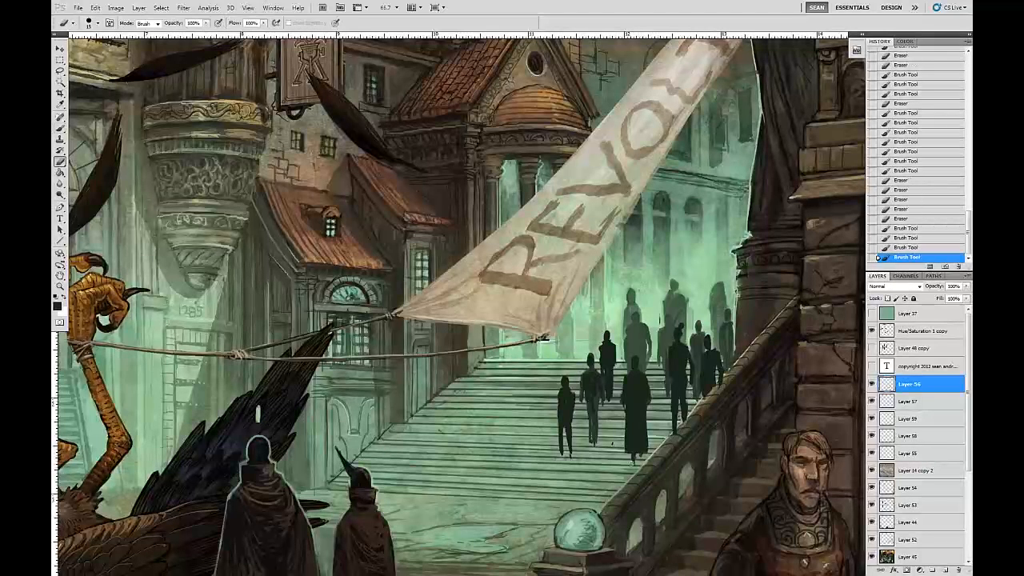
pyautogui.click(631, 462)
pyautogui.click(633, 459)
pyautogui.press('b')
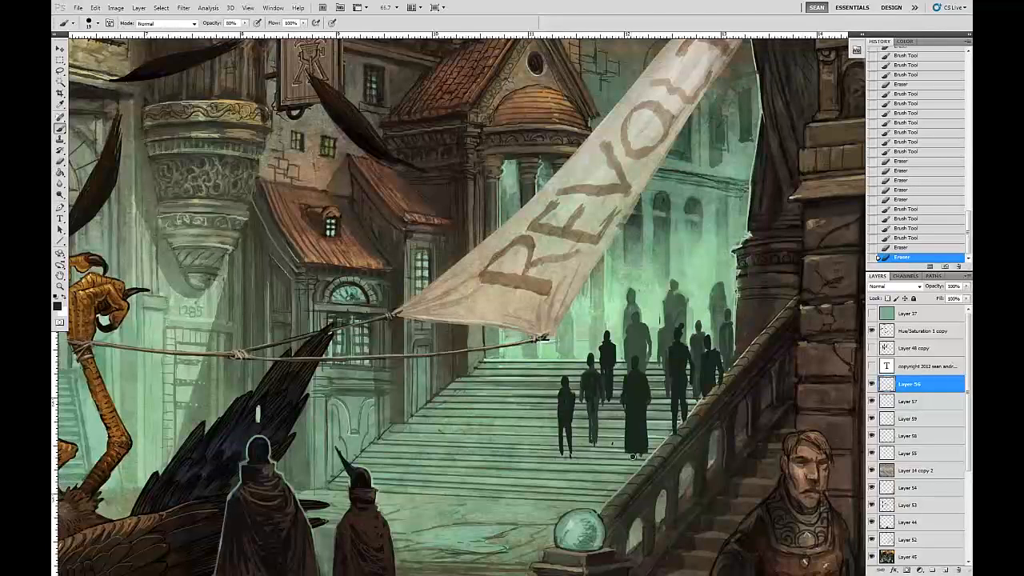
pyautogui.click(639, 457)
pyautogui.click(638, 457)
pyautogui.click(641, 457)
pyautogui.click(643, 457)
pyautogui.click(639, 457)
# Paint the leftmost stair figure's feet and lower leg, and trim its upper arm with the eraser.
pyautogui.click(562, 452)
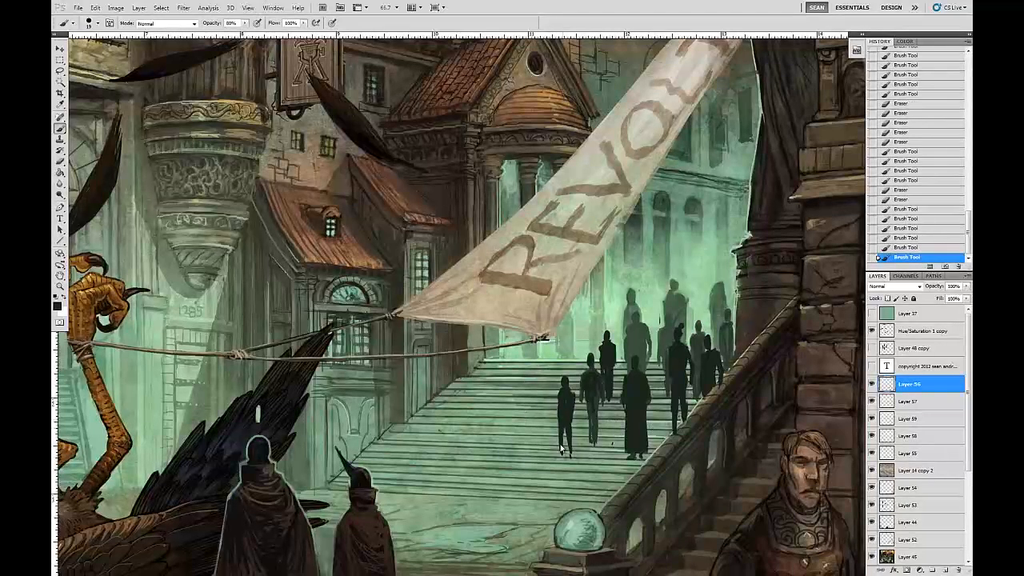
pyautogui.click(562, 454)
pyautogui.click(561, 453)
pyautogui.click(568, 453)
pyautogui.click(569, 450)
pyautogui.click(571, 443)
pyautogui.press('e')
pyautogui.click(560, 391)
pyautogui.click(563, 392)
pyautogui.press('b')
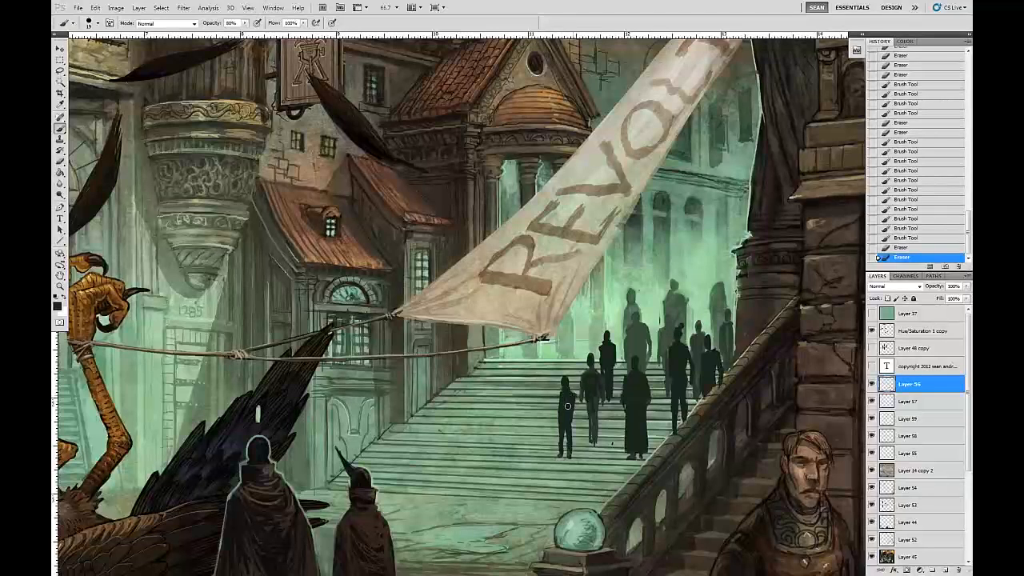
# Reshape the leftmost stair figure's head, shoulders and arms by alternating brush strokes and erasing.
pyautogui.click(572, 393)
pyautogui.click(572, 391)
pyautogui.press('e')
pyautogui.click(560, 387)
pyautogui.click(561, 386)
pyautogui.press('b')
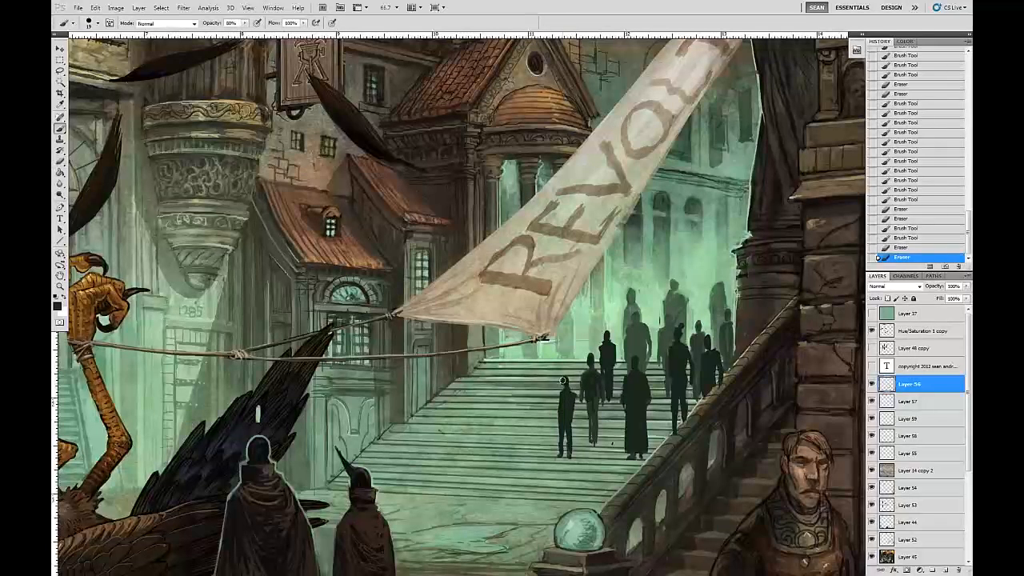
pyautogui.click(565, 387)
pyautogui.moveTo(573, 397)
pyautogui.mouseDown()
pyautogui.moveTo(571, 424)
pyautogui.moveTo(560, 403)
pyautogui.mouseUp()
pyautogui.click(578, 411)
pyautogui.click(633, 304)
pyautogui.click(634, 309)
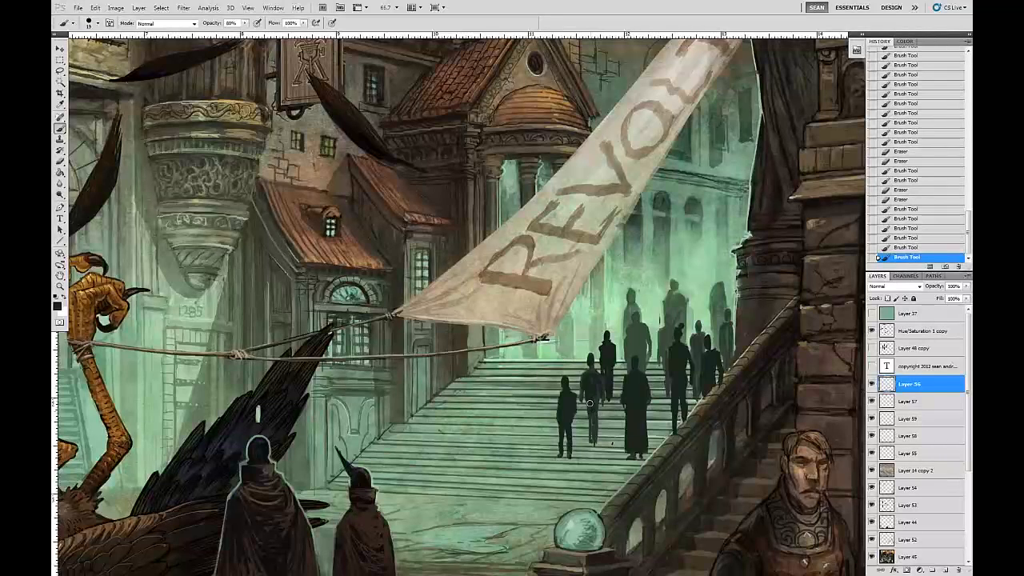
# Paint the legs of the figure beside the leftmost one and trim its foot with the eraser.
pyautogui.moveTo(591, 409); pyautogui.dragTo(591, 424)
pyautogui.moveTo(594, 421); pyautogui.dragTo(593, 445)
pyautogui.press('e')
pyautogui.moveTo(592, 447)
pyautogui.mouseDown()
pyautogui.moveTo(592, 428)
pyautogui.moveTo(593, 446)
pyautogui.moveTo(590, 437)
pyautogui.mouseUp()
# Paint a new dark figure on the upper steps, just below the banner's tied corner.
pyautogui.press('b')
pyautogui.moveTo(540, 390)
pyautogui.mouseDown()
pyautogui.moveTo(522, 383)
pyautogui.moveTo(523, 400)
pyautogui.moveTo(523, 352)
pyautogui.moveTo(524, 404)
pyautogui.moveTo(523, 345)
pyautogui.mouseUp()
pyautogui.press('e')
pyautogui.press('b')
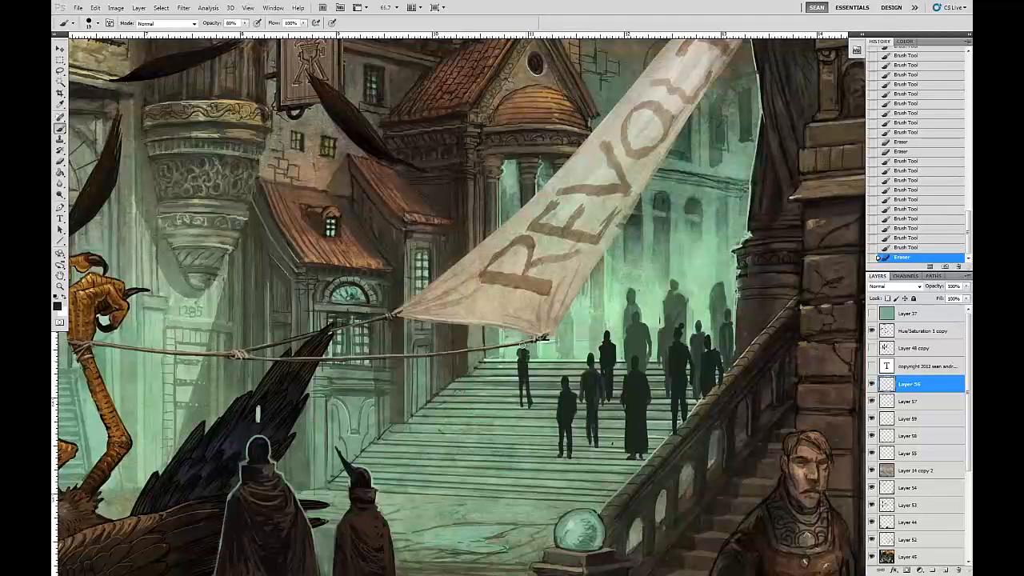
pyautogui.press('e')
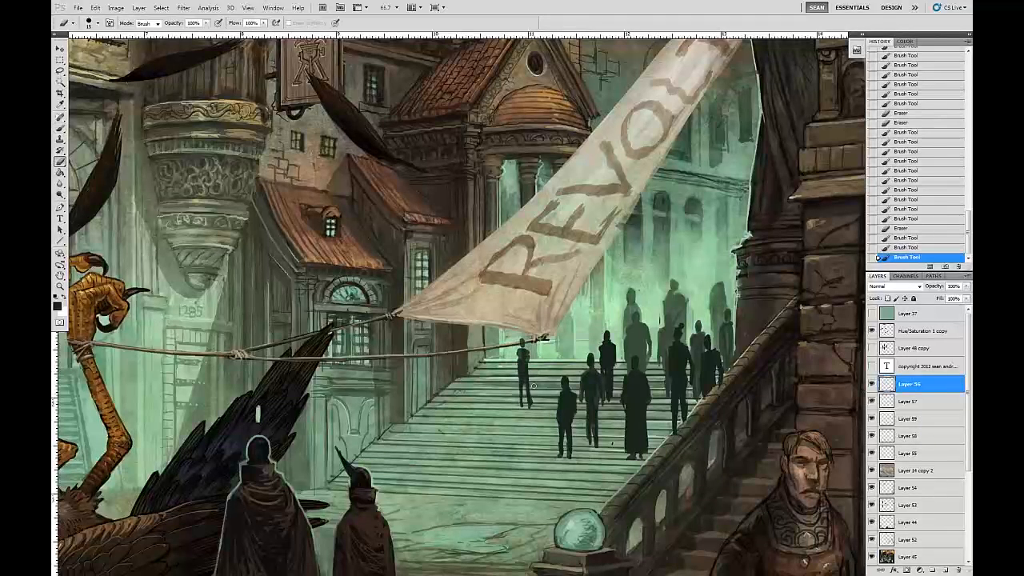
pyautogui.press('b')
pyautogui.moveTo(540, 324)
pyautogui.mouseDown()
pyautogui.moveTo(542, 335)
pyautogui.moveTo(522, 337)
pyautogui.moveTo(525, 347)
pyautogui.mouseUp()
pyautogui.press('e')
pyautogui.press('b')
# Refine the new figure's head with brush and eraser, and trim the edges of its body.
pyautogui.press('e')
pyautogui.moveTo(522, 341); pyautogui.dragTo(523, 343)
pyautogui.press('b')
pyautogui.moveTo(522, 340); pyautogui.dragTo(525, 343)
pyautogui.press('e')
pyautogui.moveTo(525, 338); pyautogui.dragTo(527, 403)
# Paint the legs, feet and shoulders of the figure below the banner corner and clean its feet with the eraser.
pyautogui.press('b')
pyautogui.moveTo(526, 376); pyautogui.dragTo(527, 391)
pyautogui.moveTo(526, 389); pyautogui.dragTo(527, 402)
pyautogui.moveTo(521, 390); pyautogui.dragTo(527, 403)
pyautogui.press('e')
pyautogui.moveTo(530, 390); pyautogui.dragTo(524, 403)
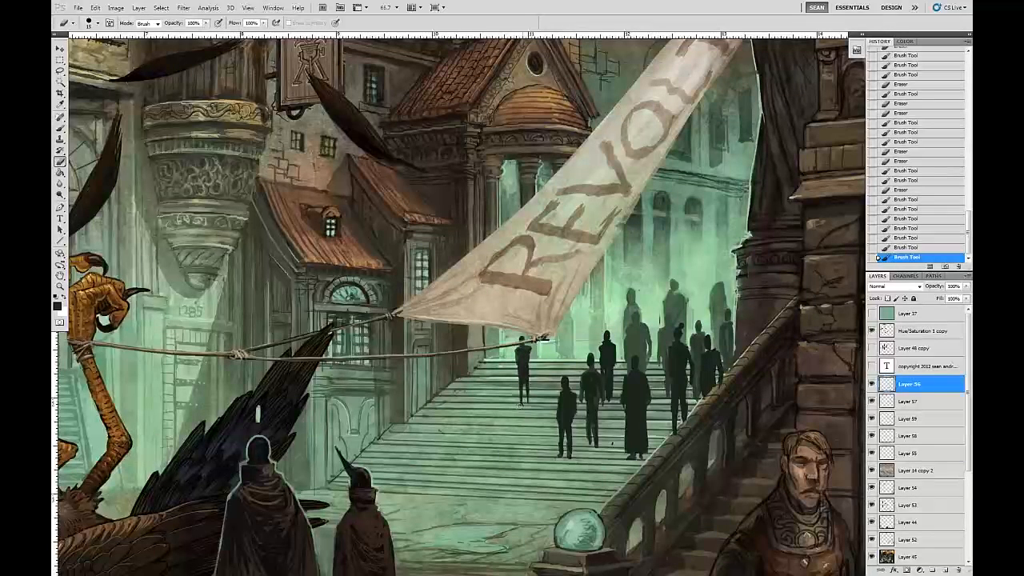
pyautogui.press('b')
pyautogui.moveTo(519, 354)
pyautogui.mouseDown()
pyautogui.moveTo(517, 365)
pyautogui.moveTo(528, 364)
pyautogui.moveTo(532, 351)
pyautogui.mouseUp()
pyautogui.press('e')
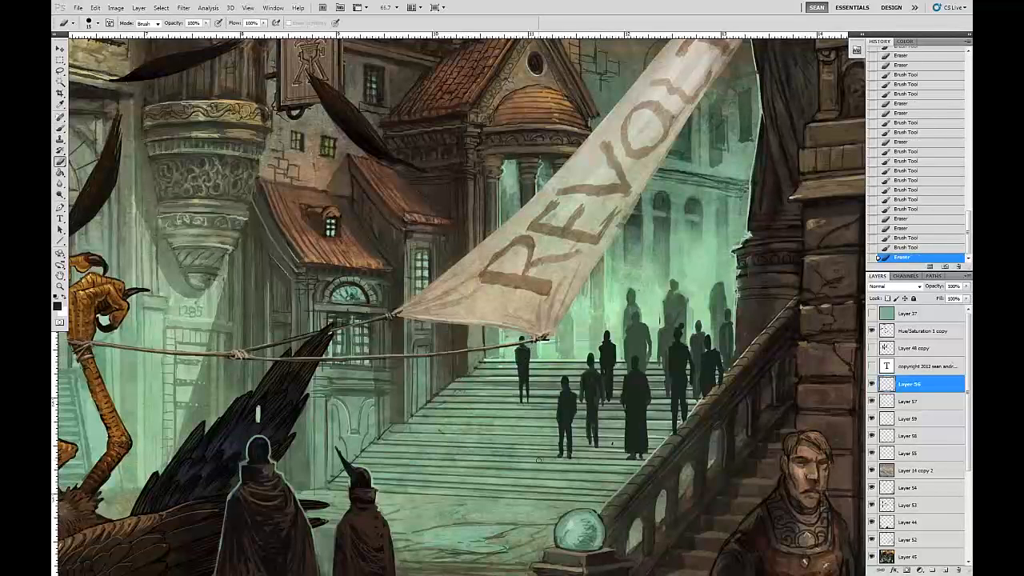
pyautogui.click(606, 439)
pyautogui.press('b')
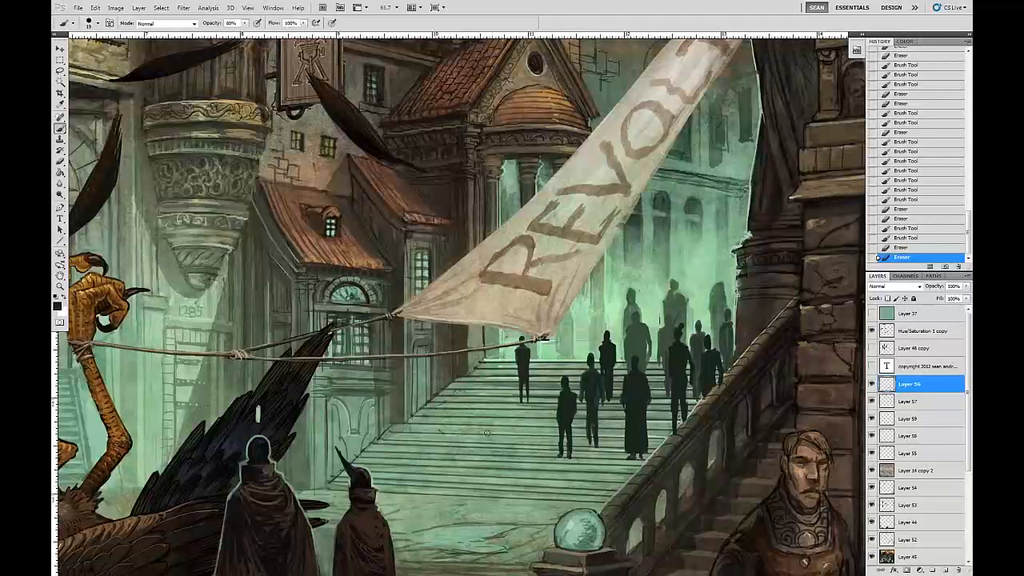
# Paint another dark figure at the top of the stairs, beside the lower edge of the banner.
pyautogui.moveTo(573, 344)
pyautogui.mouseDown()
pyautogui.moveTo(572, 370)
pyautogui.moveTo(578, 350)
pyautogui.moveTo(581, 368)
pyautogui.moveTo(570, 318)
pyautogui.moveTo(574, 351)
pyautogui.mouseUp()
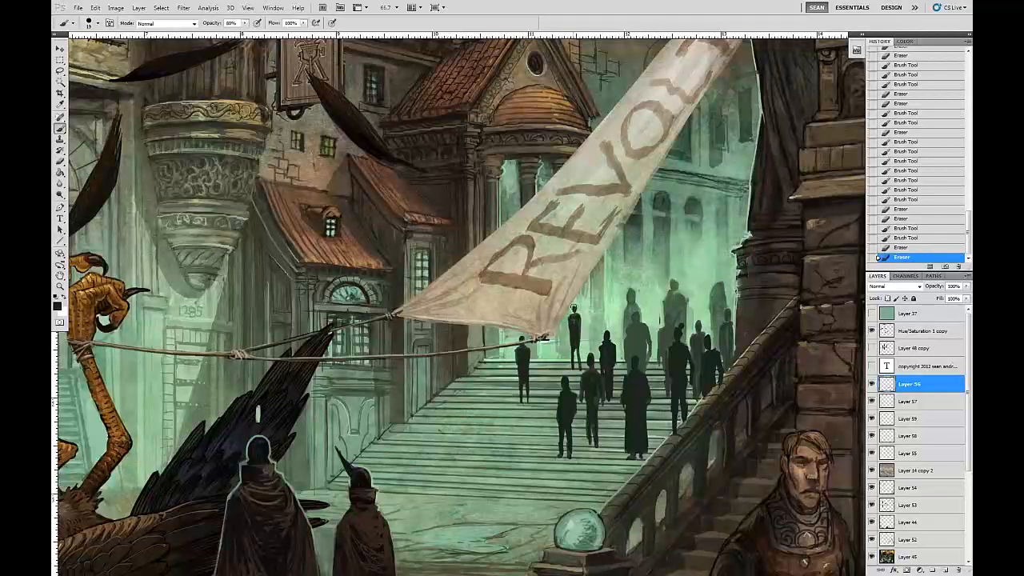
pyautogui.press('b')
pyautogui.click(571, 318)
pyautogui.click(571, 317)
pyautogui.click(571, 320)
pyautogui.press('b')
pyautogui.moveTo(571, 325)
pyautogui.mouseDown()
pyautogui.moveTo(577, 318)
pyautogui.moveTo(582, 365)
pyautogui.mouseUp()
pyautogui.press('e')
pyautogui.press('b')
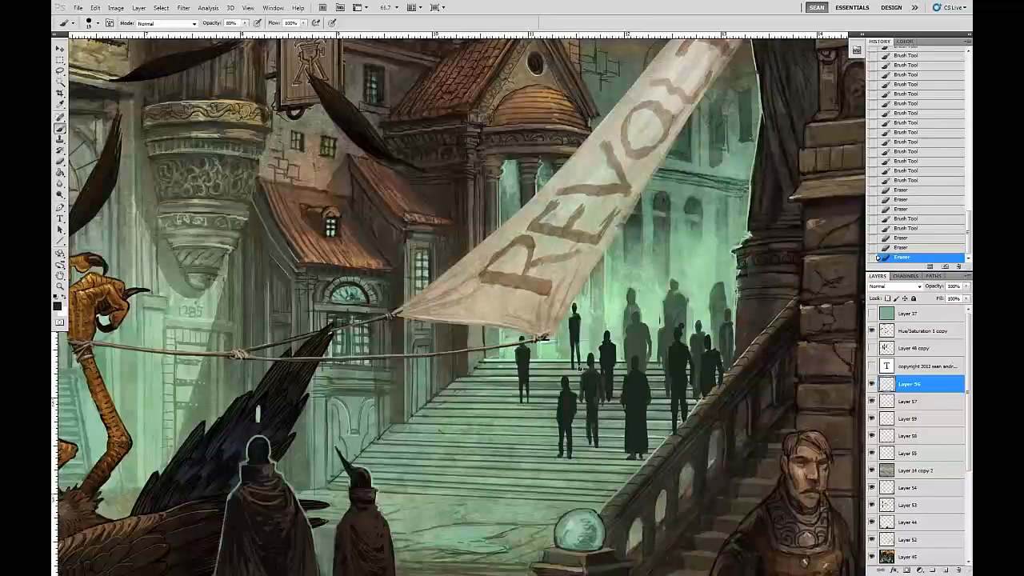
# Refine the torso of the figure beside the banner with the brush and slim its legs with the eraser.
pyautogui.moveTo(574, 323); pyautogui.dragTo(573, 318)
pyautogui.moveTo(573, 318); pyautogui.dragTo(572, 322)
pyautogui.click(610, 263)
pyautogui.click(608, 263)
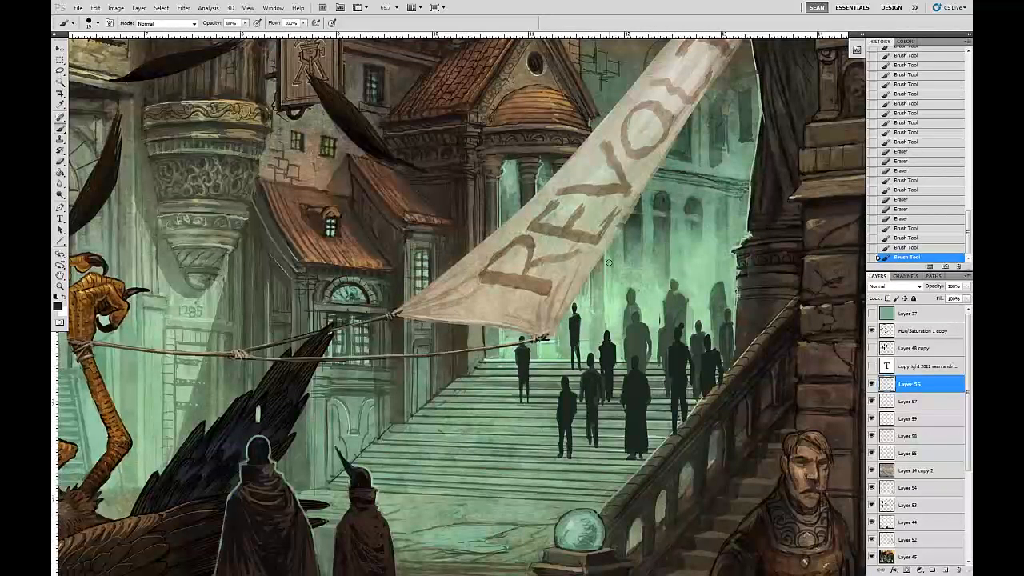
pyautogui.press('e')
pyautogui.moveTo(580, 372); pyautogui.dragTo(576, 336)
pyautogui.press('b')
pyautogui.click(573, 342)
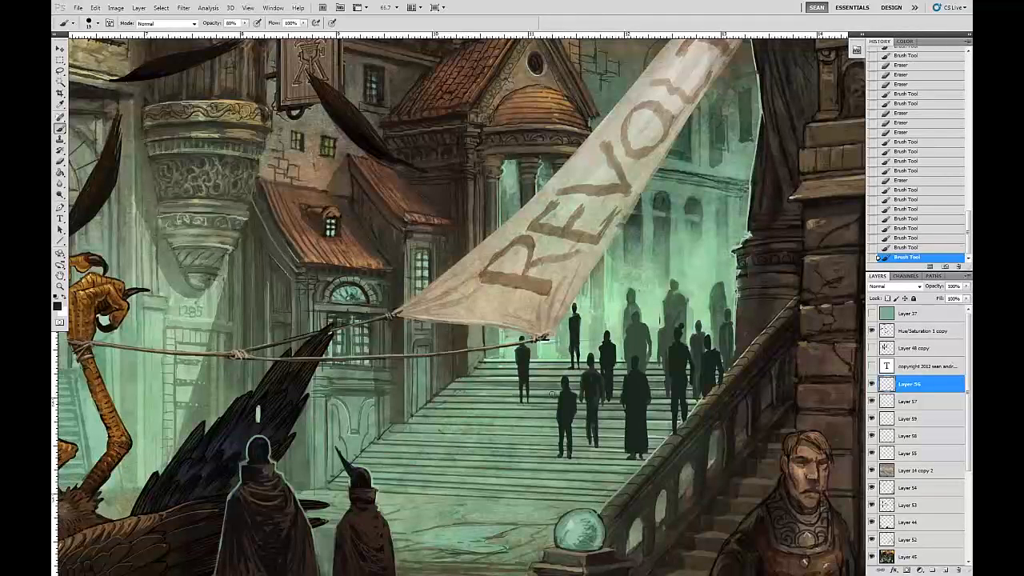
# Sample a lighter tone from the distant figures, set the brush opacity to 50%, and soften the banner-side figure's head and torso.
pyautogui.keyDown('alt'); pyautogui.click(642, 341); pyautogui.keyUp('alt')
pyautogui.moveTo(578, 325); pyautogui.dragTo(573, 321)
pyautogui.moveTo(572, 322); pyautogui.dragTo(574, 317)
pyautogui.moveTo(245, 24); pyautogui.dragTo(233, 67)
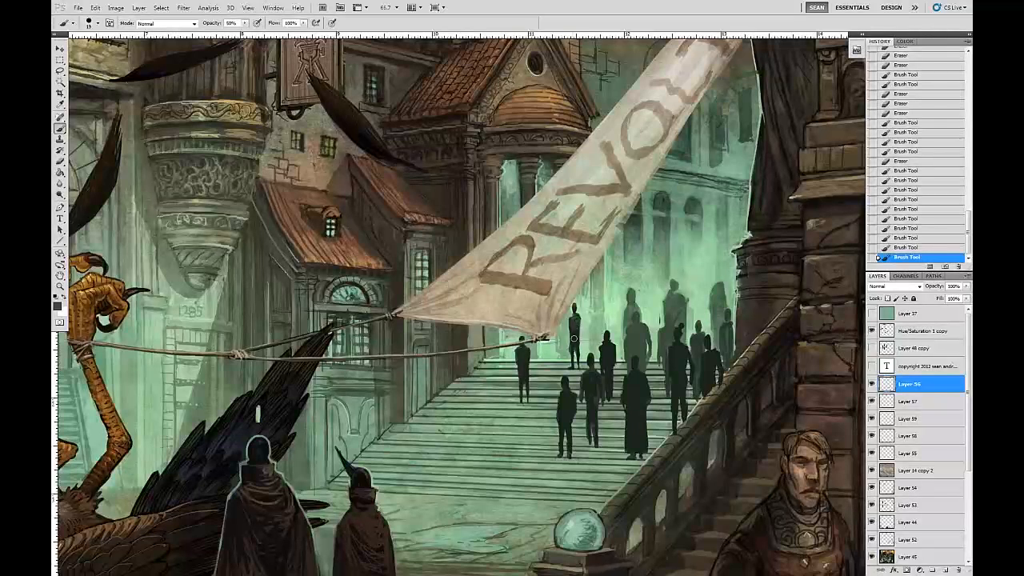
pyautogui.moveTo(575, 315); pyautogui.dragTo(573, 307)
pyautogui.moveTo(574, 306); pyautogui.dragTo(574, 315)
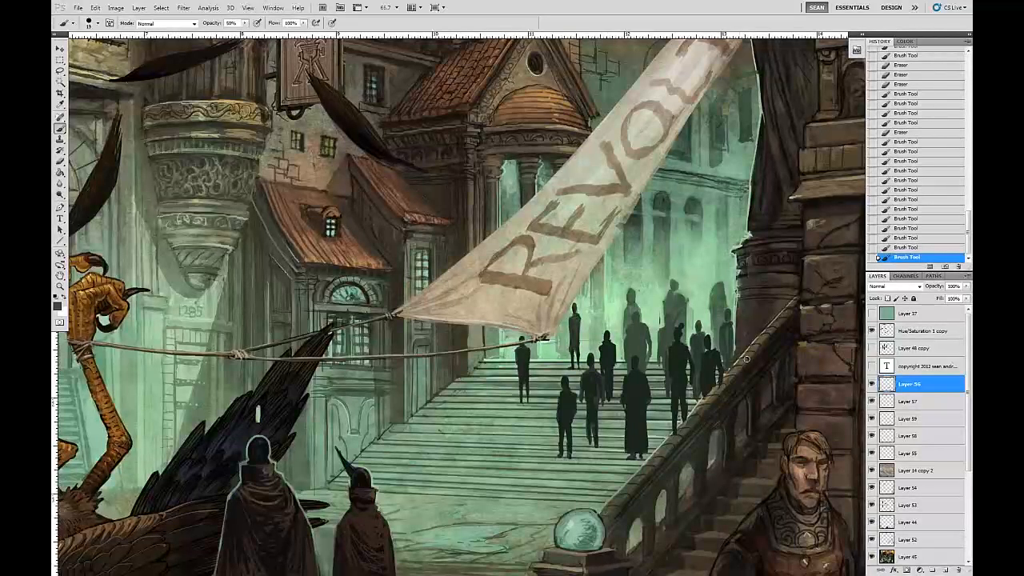
# Erase paint on Layer 56 along the handrail beside the rightmost dark figure.
pyautogui.press('e')
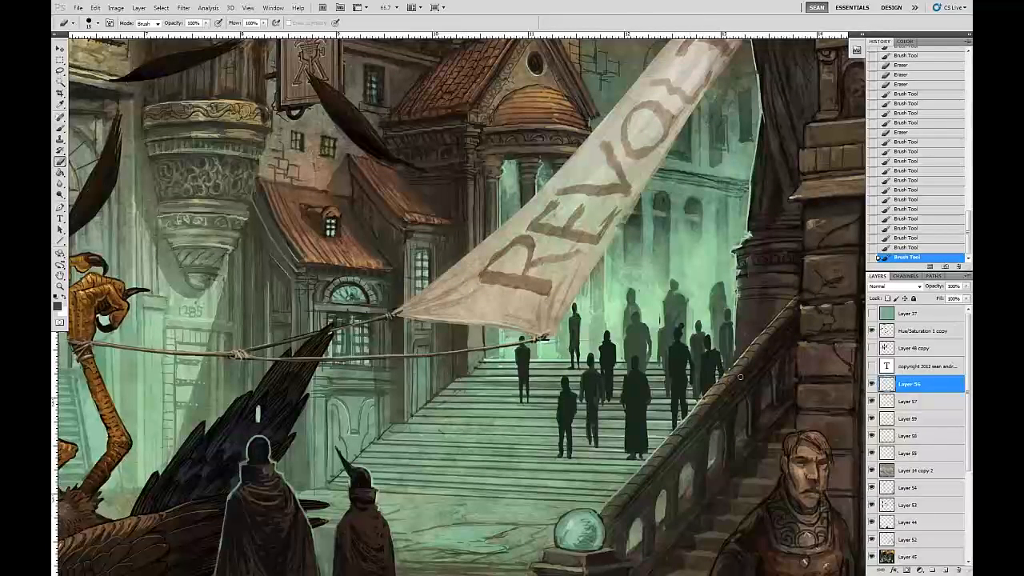
pyautogui.click(740, 376)
pyautogui.press('h')
pyautogui.moveTo(700, 460); pyautogui.dragTo(624, 386)
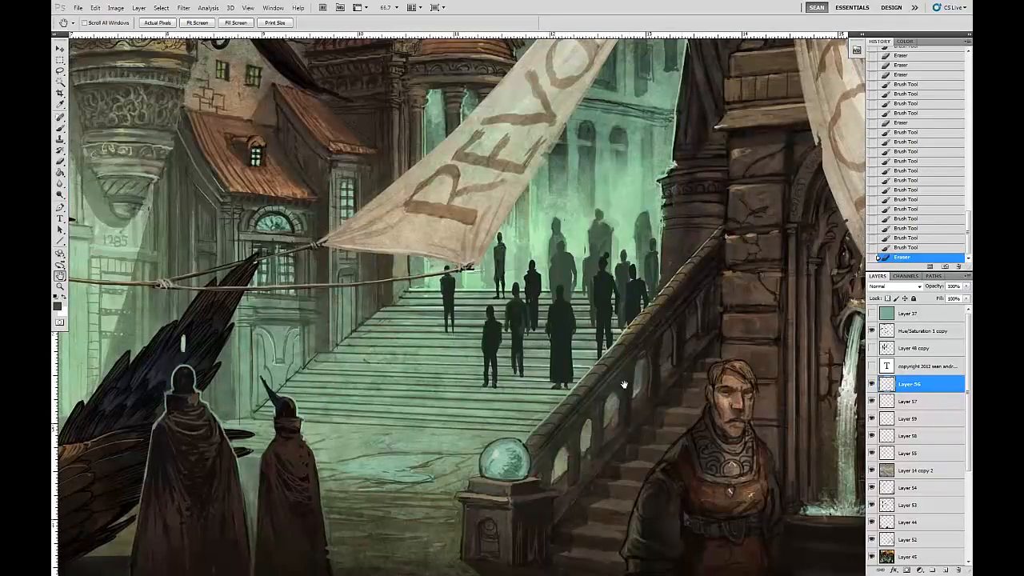
pyautogui.press('e')
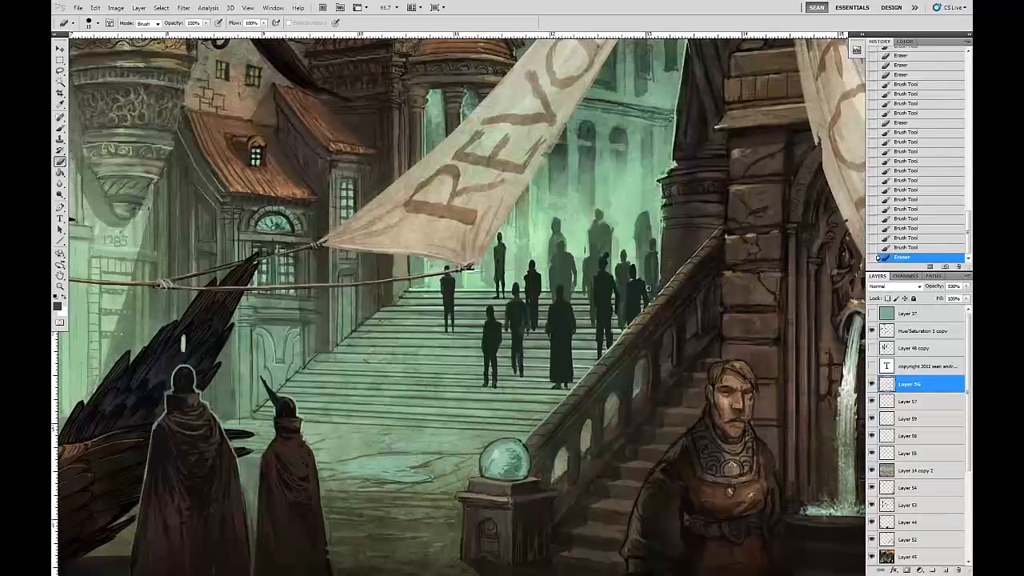
pyautogui.click(649, 298)
# Sample colours from the scene and touch up the balustrade openings and handrail with the brush.
pyautogui.press('b')
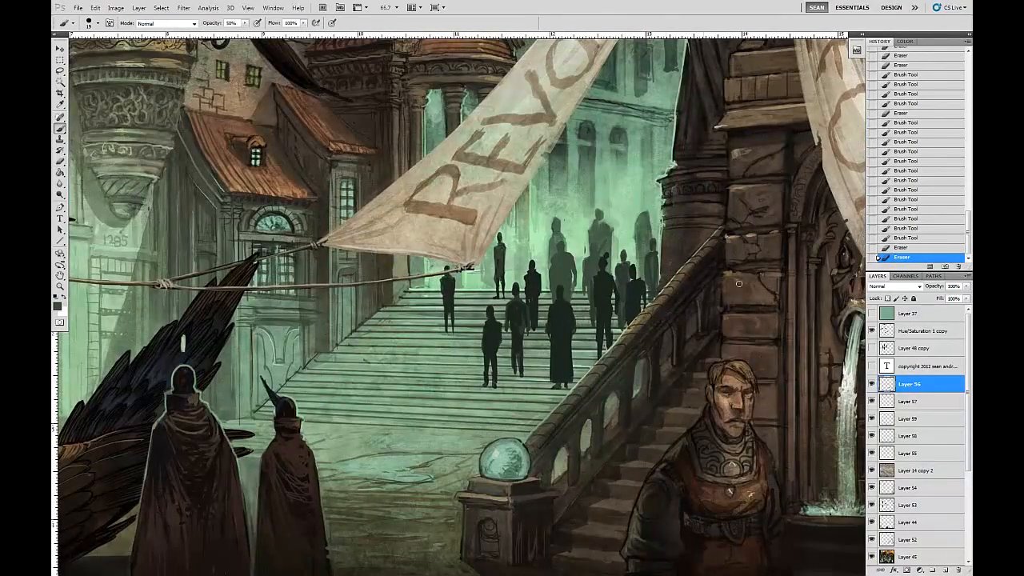
pyautogui.keyDown('alt'); pyautogui.click(613, 389); pyautogui.keyUp('alt')
pyautogui.moveTo(613, 388); pyautogui.dragTo(622, 392)
pyautogui.moveTo(639, 356)
pyautogui.mouseDown()
pyautogui.moveTo(638, 382)
pyautogui.moveTo(615, 405)
pyautogui.moveTo(639, 377)
pyautogui.mouseUp()
pyautogui.keyDown('alt'); pyautogui.click(635, 309); pyautogui.keyUp('alt')
pyautogui.keyDown('alt'); pyautogui.click(600, 334); pyautogui.keyUp('alt')
pyautogui.moveTo(667, 310); pyautogui.dragTo(666, 319)
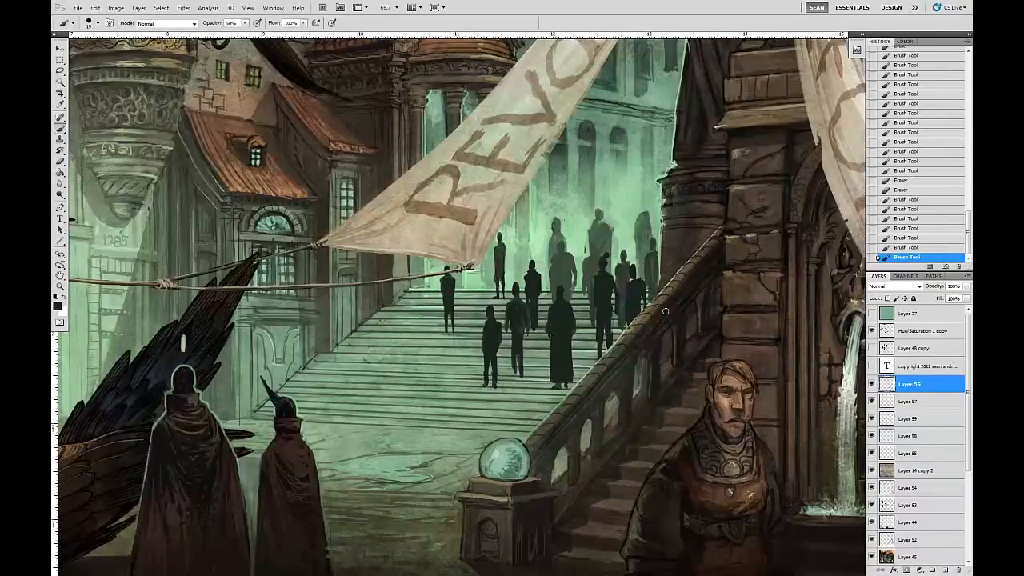
# Clean up the painted touches around the balustrade with the eraser.
pyautogui.press('e')
pyautogui.moveTo(638, 362)
pyautogui.mouseDown()
pyautogui.moveTo(639, 374)
pyautogui.moveTo(678, 396)
pyautogui.moveTo(684, 434)
pyautogui.mouseUp()
pyautogui.press('space')
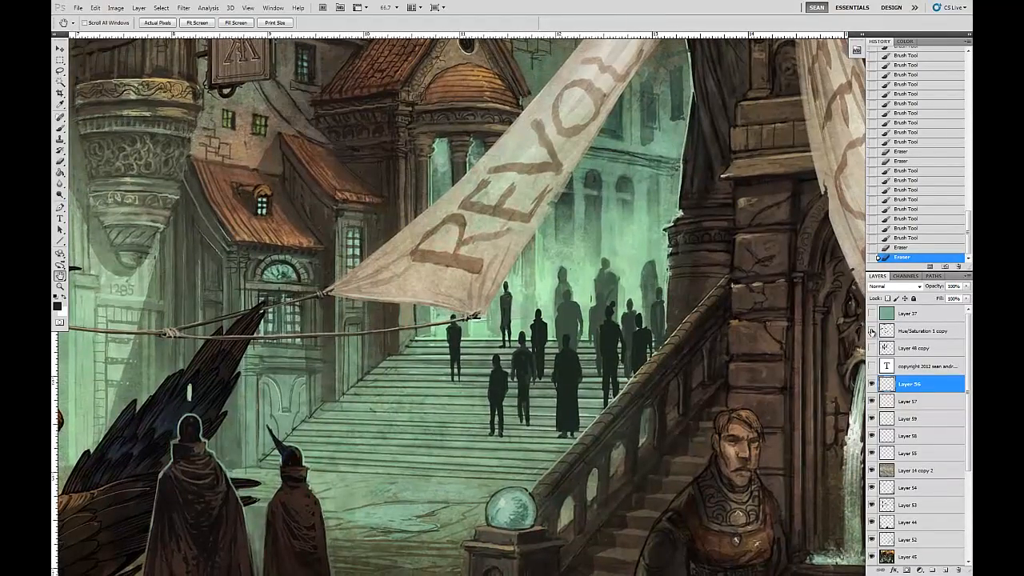
pyautogui.moveTo(631, 370)
pyautogui.mouseDown()
pyautogui.moveTo(645, 365)
pyautogui.moveTo(704, 448)
pyautogui.moveTo(697, 488)
pyautogui.mouseUp()
pyautogui.press('b')
pyautogui.press('e')
pyautogui.moveTo(698, 512); pyautogui.dragTo(683, 347)
pyautogui.moveTo(692, 544); pyautogui.dragTo(682, 410)
pyautogui.press('b')
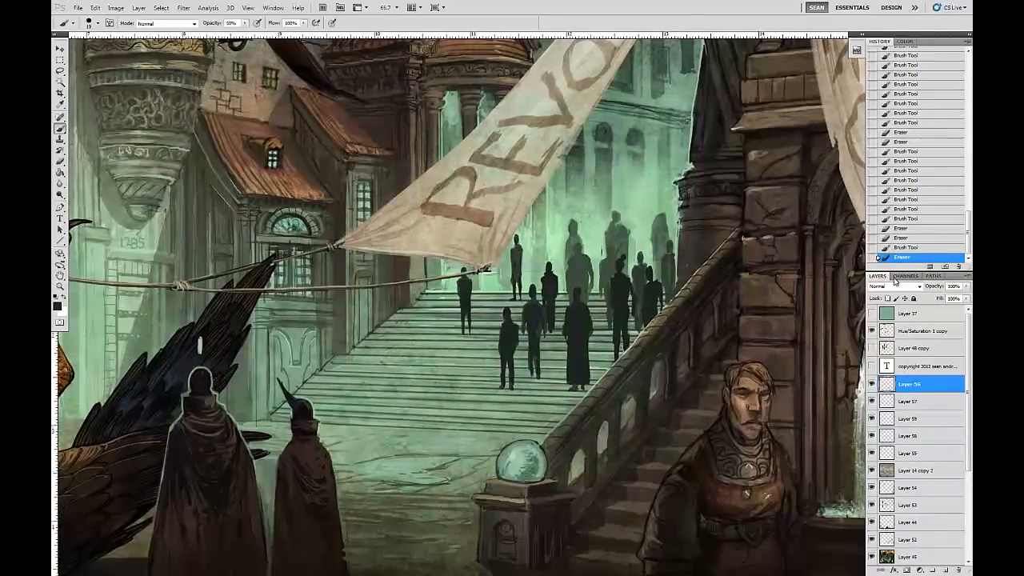
# Switch to Layer 59, sample the pale green mist, and carve the rightmost distant figure's head and shoulders.
pyautogui.click(906, 418)
pyautogui.keyDown('alt'); pyautogui.click(651, 231); pyautogui.keyUp('alt')
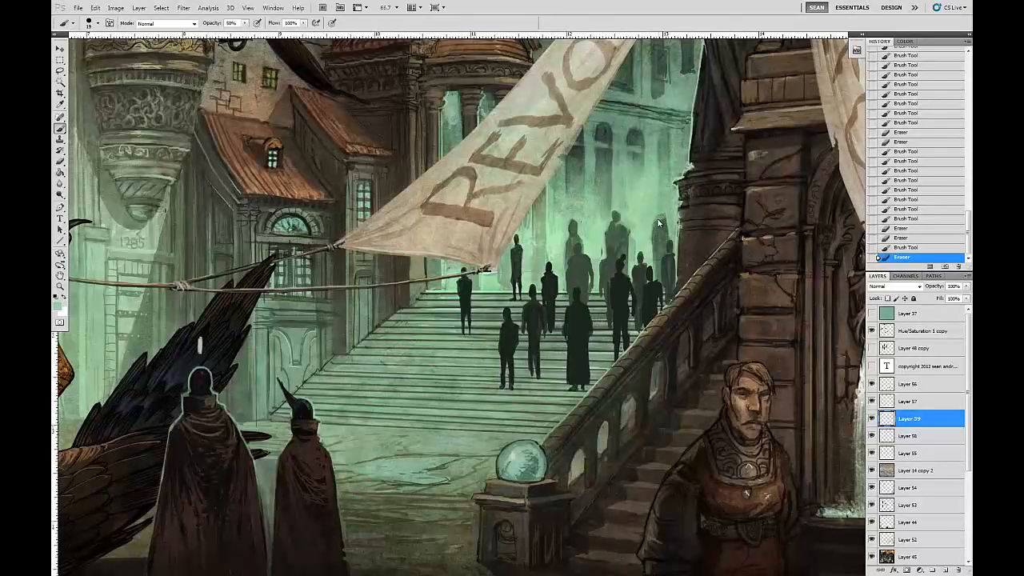
pyautogui.moveTo(669, 230); pyautogui.dragTo(667, 234)
pyautogui.moveTo(664, 232)
pyautogui.mouseDown()
pyautogui.moveTo(662, 221)
pyautogui.moveTo(684, 236)
pyautogui.moveTo(655, 218)
pyautogui.mouseUp()
pyautogui.press('e')
pyautogui.press('b')
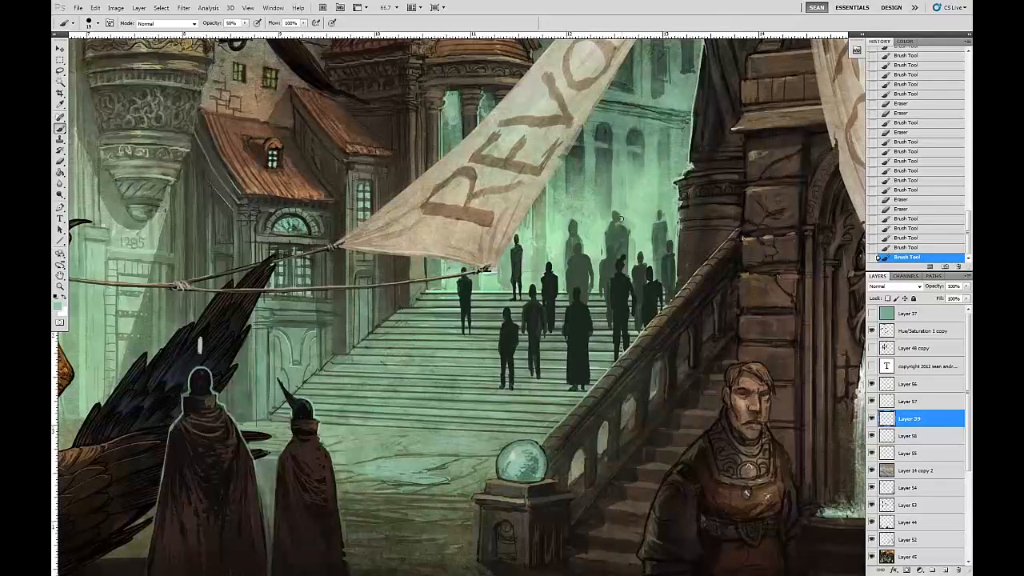
# Reshape the head and shoulders of the middle distant figure with sampled mist colour on Layer 59.
pyautogui.click(610, 220)
pyautogui.moveTo(610, 206); pyautogui.dragTo(620, 210)
pyautogui.keyDown('alt'); pyautogui.click(617, 211); pyautogui.keyUp('alt')
pyautogui.click(616, 211)
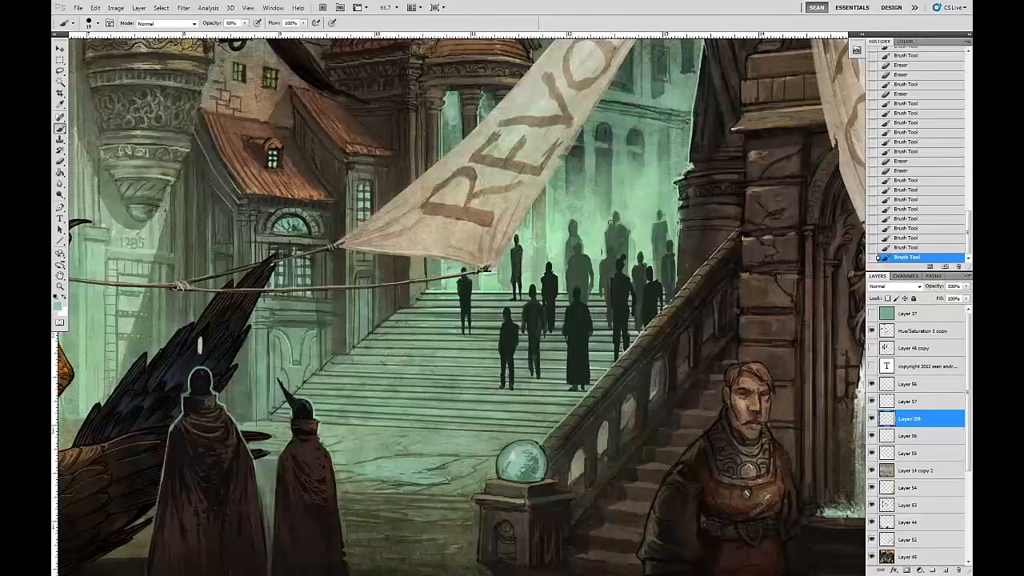
pyautogui.click(618, 224)
pyautogui.click(616, 226)
pyautogui.click(613, 226)
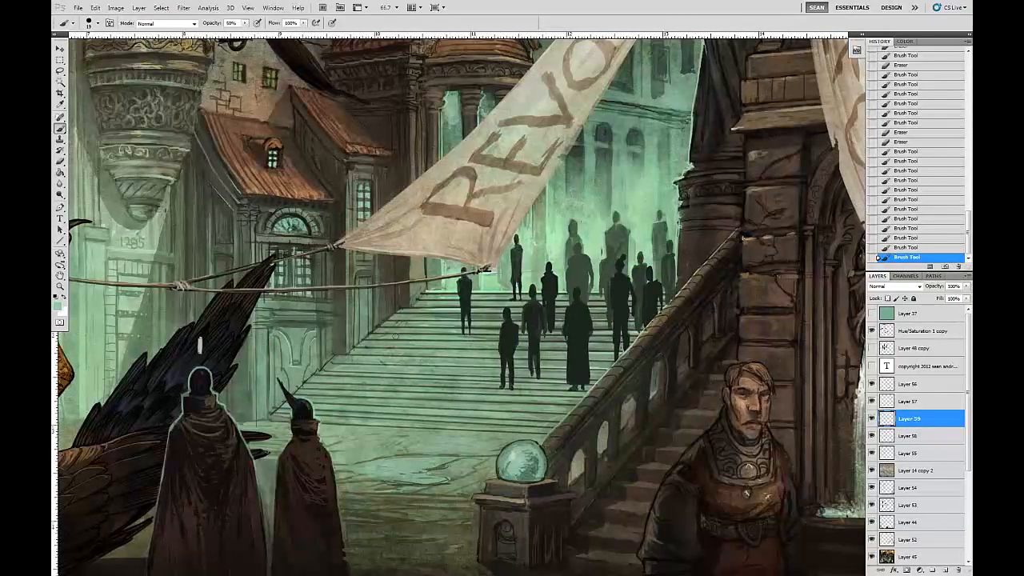
# Erase and paint sampled mist colour in the gap between the left and middle distant figures.
pyautogui.press('e')
pyautogui.moveTo(601, 242); pyautogui.dragTo(601, 251)
pyautogui.press('b')
pyautogui.keyDown('alt'); pyautogui.click(600, 241); pyautogui.keyUp('alt')
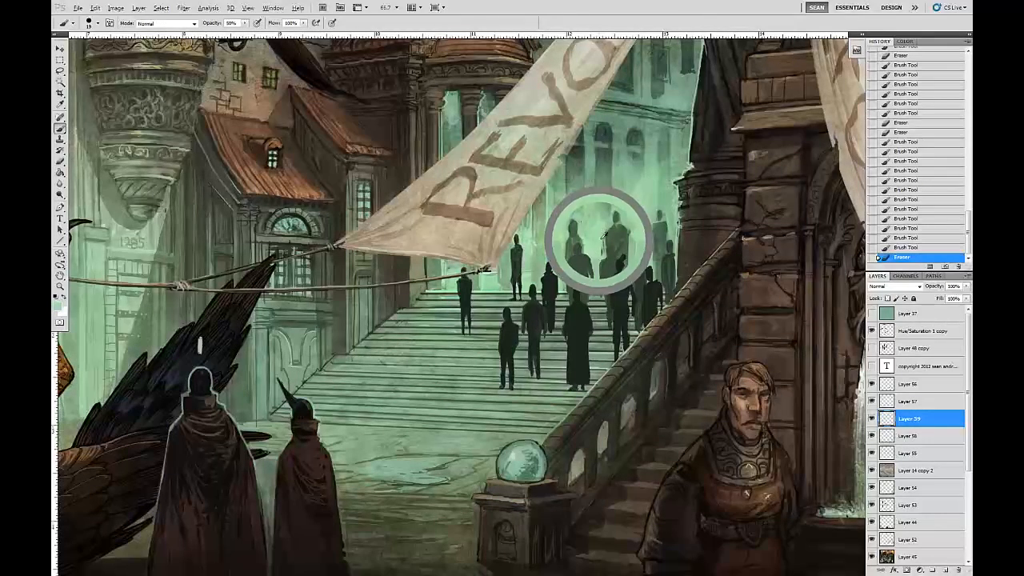
pyautogui.click(601, 255)
pyautogui.click(602, 256)
pyautogui.click(602, 256)
pyautogui.click(602, 254)
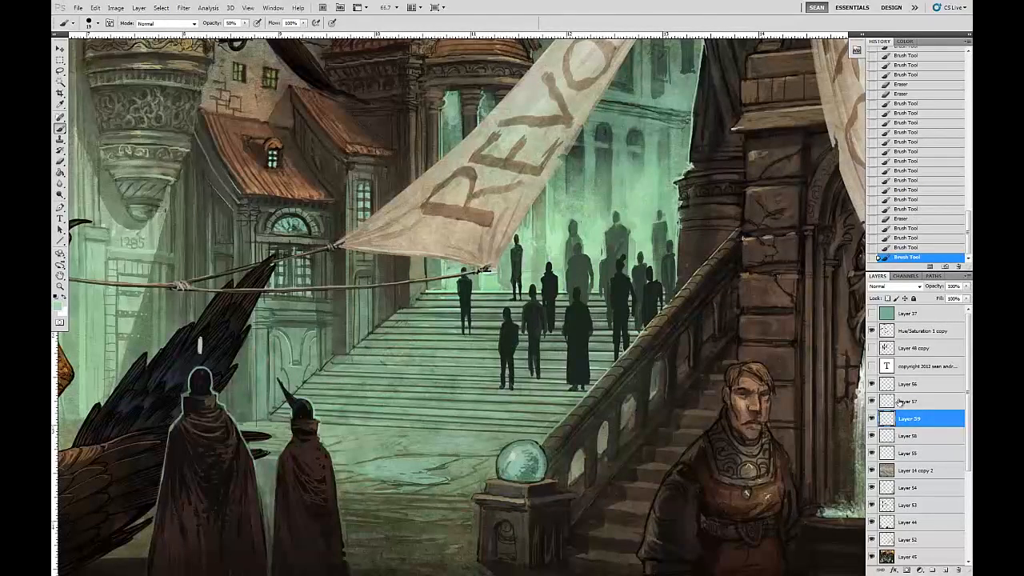
# Check Layers 57 and 56 by toggling their visibility, then erase paint on Layer 56 beside the distant left figure.
pyautogui.click(871, 402)
pyautogui.click(872, 401)
pyautogui.click(873, 385)
pyautogui.click(874, 385)
pyautogui.click(905, 384)
pyautogui.press('e')
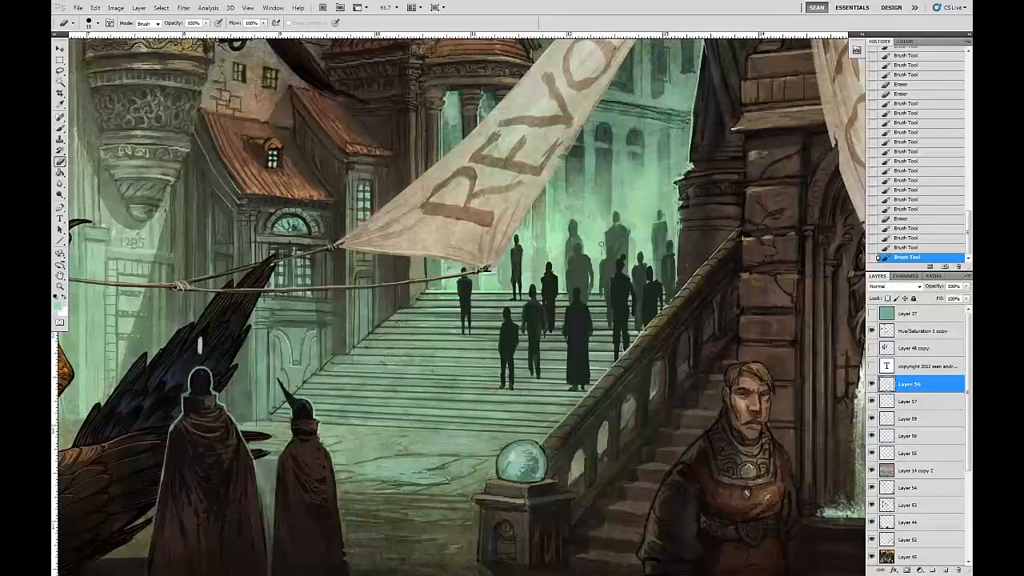
pyautogui.moveTo(584, 228); pyautogui.dragTo(589, 239)
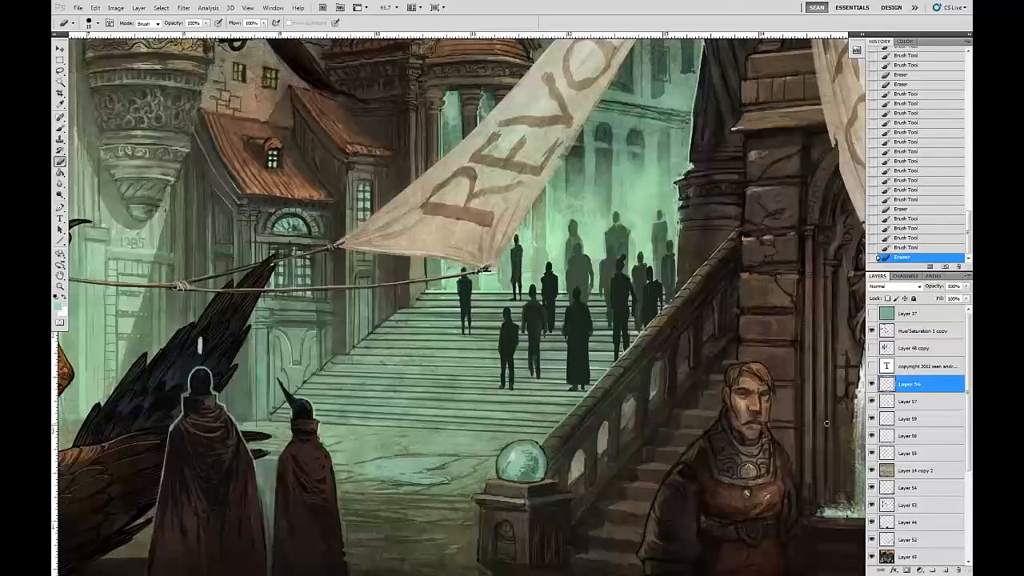
# Sample the robed figure's dark colour and paint a new figure on the lower steps, above the two cloaked onlookers.
pyautogui.hotkey('ctrl', '-')
pyautogui.hotkey('ctrl', '-')
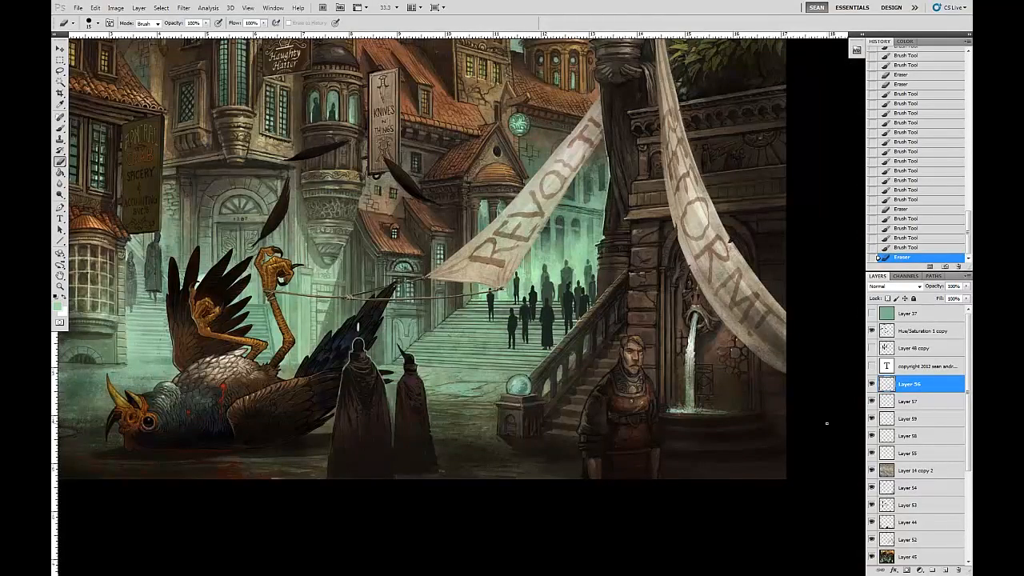
pyautogui.press('b')
pyautogui.keyDown('alt'); pyautogui.click(546, 318); pyautogui.keyUp('alt')
pyautogui.moveTo(463, 338); pyautogui.dragTo(465, 347)
# Raise the brush opacity to 94%, darken the new lower-step figure, and trim its feet with the eraser.
pyautogui.press('e')
pyautogui.press('b')
pyautogui.click(245, 23)
pyautogui.moveTo(247, 33); pyautogui.dragTo(266, 33)
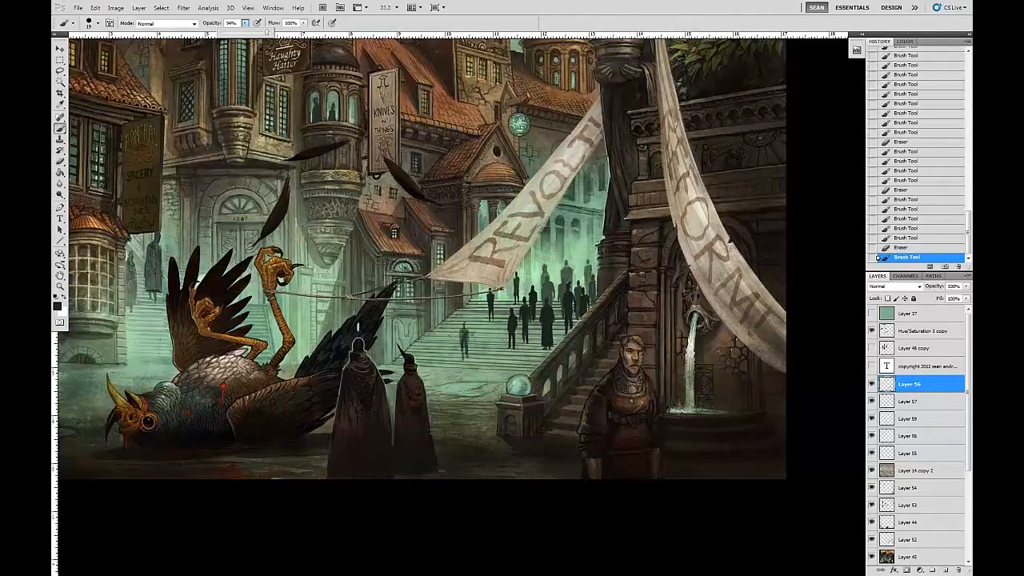
pyautogui.moveTo(463, 332); pyautogui.dragTo(464, 351)
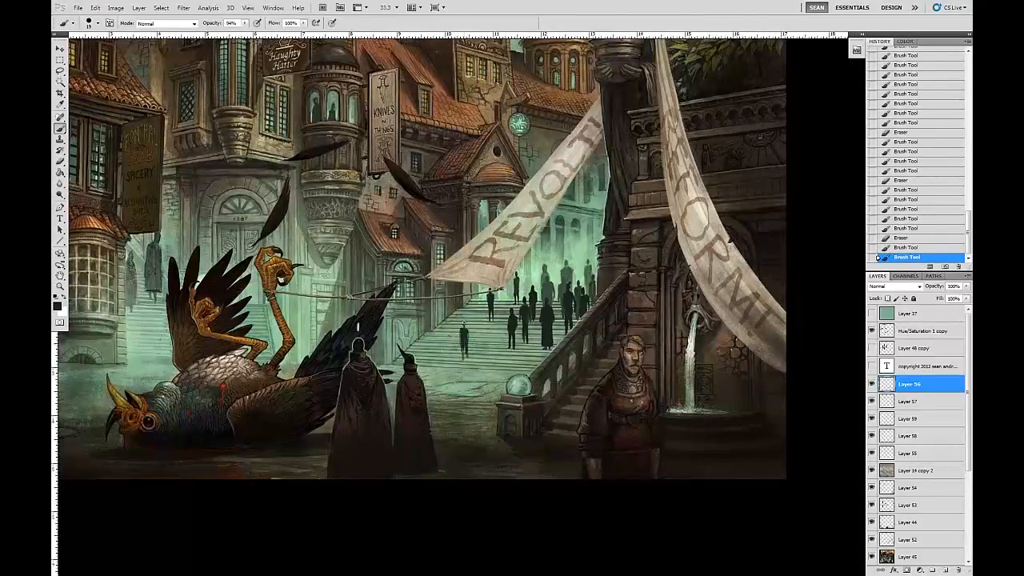
pyautogui.press('e')
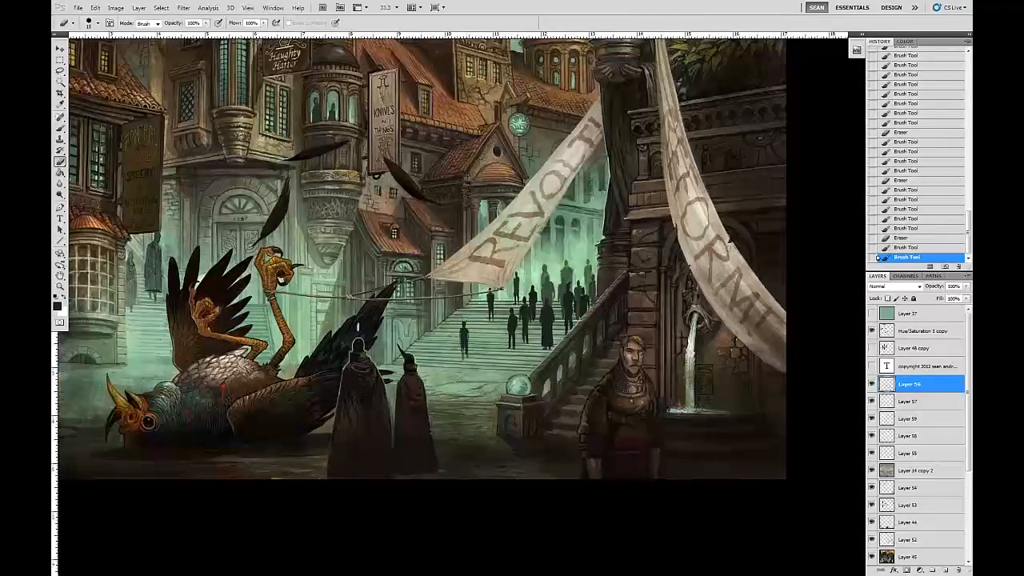
pyautogui.moveTo(461, 352); pyautogui.dragTo(468, 357)
# Paint the head and torso of another dark figure near the foot of the stairs.
pyautogui.press('b')
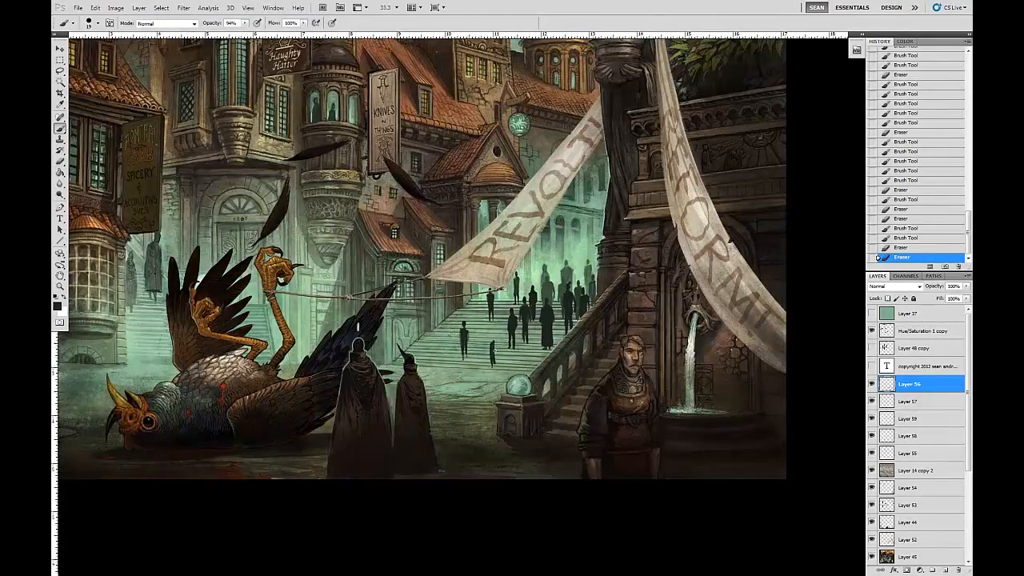
pyautogui.moveTo(493, 338); pyautogui.dragTo(493, 343)
pyautogui.moveTo(492, 340); pyautogui.dragTo(494, 345)
pyautogui.moveTo(493, 340); pyautogui.dragTo(495, 342)
pyautogui.moveTo(492, 336); pyautogui.dragTo(494, 364)
pyautogui.press('e')
pyautogui.press('b')
pyautogui.press('e')
# Refine the legs, torso and outline of the figure near the stair foot by alternating brush and eraser.
pyautogui.moveTo(493, 356); pyautogui.dragTo(493, 371)
pyautogui.press('b')
pyautogui.moveTo(493, 360); pyautogui.dragTo(493, 351)
pyautogui.moveTo(494, 341); pyautogui.dragTo(493, 354)
pyautogui.press('e')
pyautogui.press('b')
pyautogui.press('e')
pyautogui.press('b')
pyautogui.press('e')
pyautogui.press('b')
pyautogui.moveTo(493, 356); pyautogui.dragTo(491, 368)
pyautogui.press('e')
pyautogui.press('b')
pyautogui.press('e')
pyautogui.press('b')
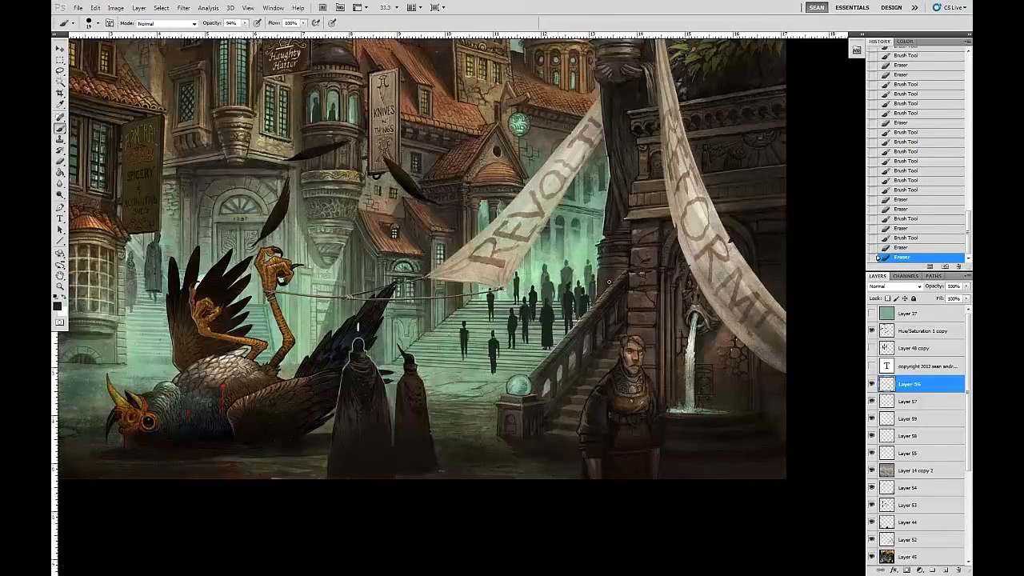
# Add a new layer above Layer 56.
pyautogui.click(946, 570)
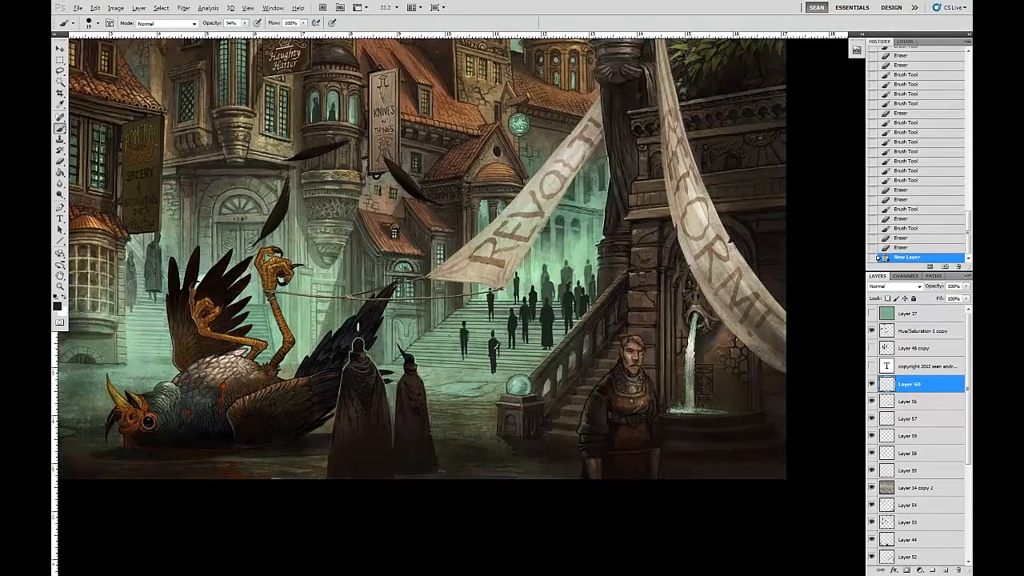
# Paint the lower body and legs of the dark figure nearest the stair foot on the new layer, then trim with the eraser.
pyautogui.moveTo(495, 346); pyautogui.dragTo(496, 355)
pyautogui.moveTo(494, 361); pyautogui.dragTo(497, 375)
pyautogui.press('e')
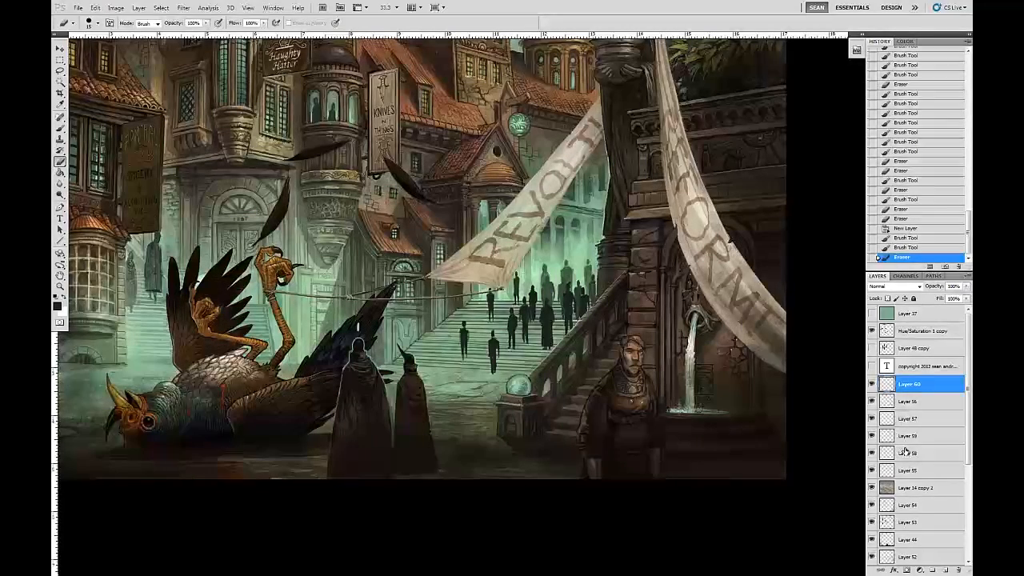
# Add a new layer above Layer 60, return to Layer 60, and choose a darker near-black foreground colour.
pyautogui.click(945, 570)
pyautogui.click(913, 404)
pyautogui.press('b')
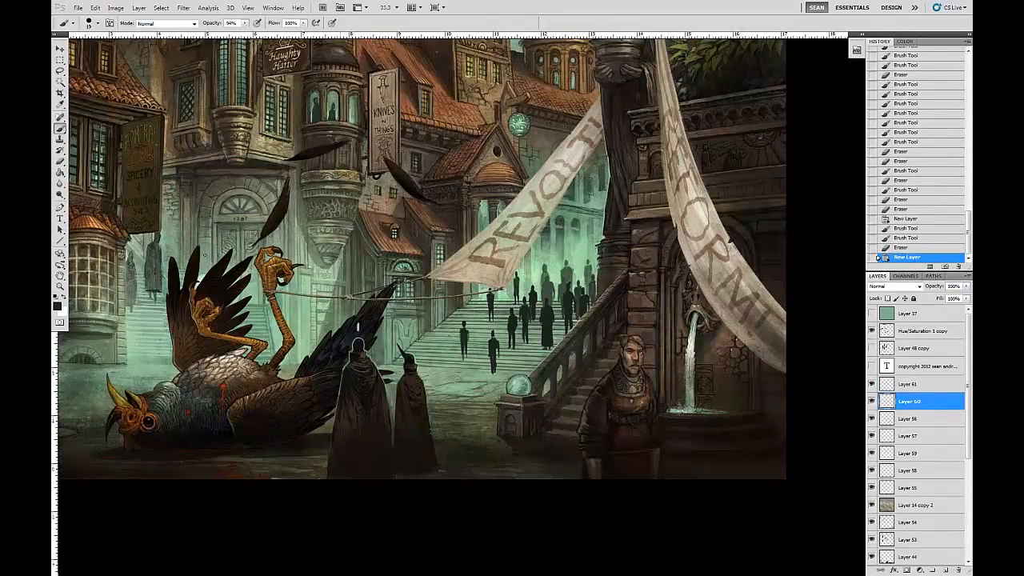
pyautogui.click(59, 304)
pyautogui.click(276, 232)
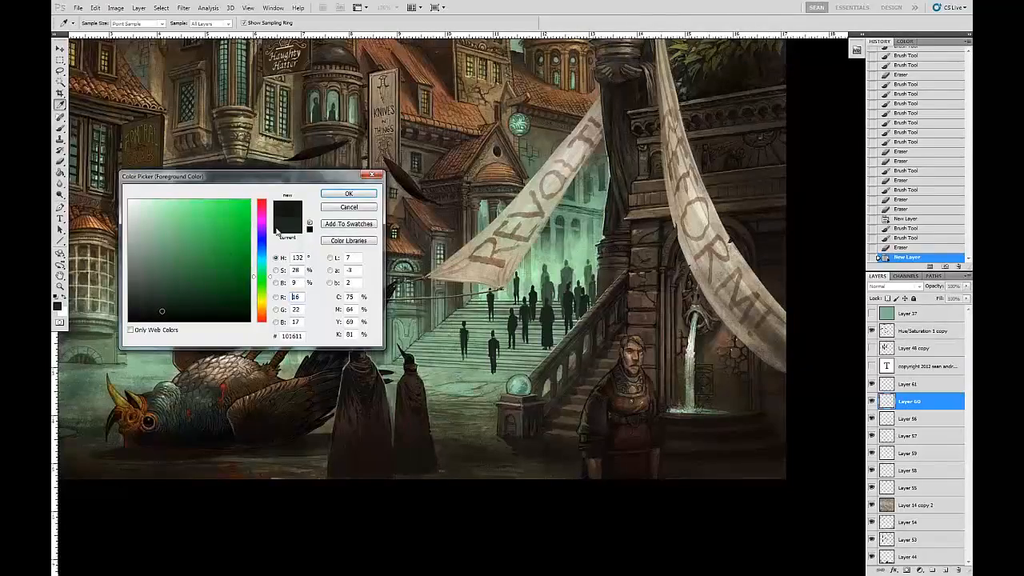
pyautogui.click(348, 193)
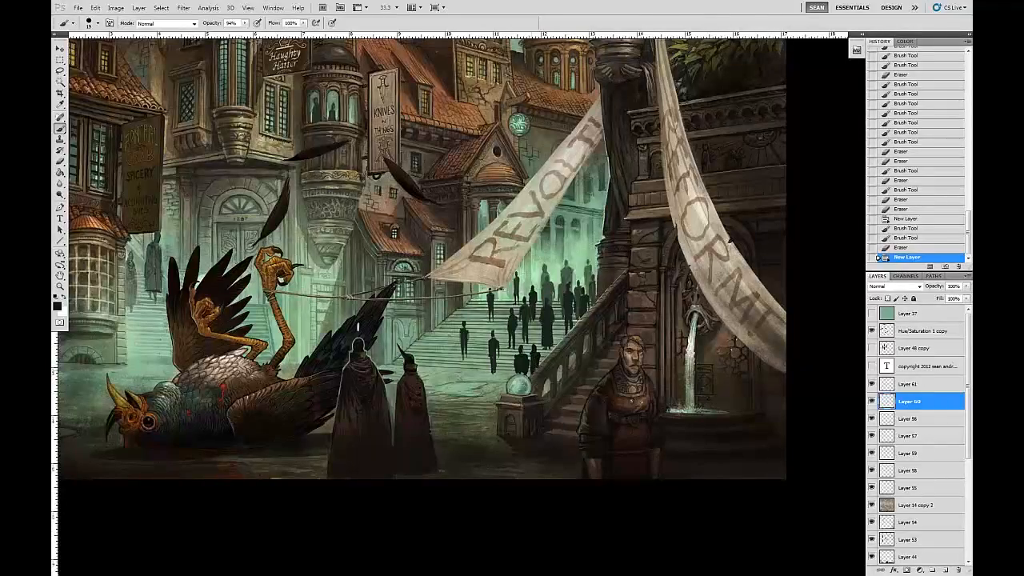
# Block in two dark figures behind the glowing orb on the balustrade post, shaping them with brush and eraser.
pyautogui.press('e')
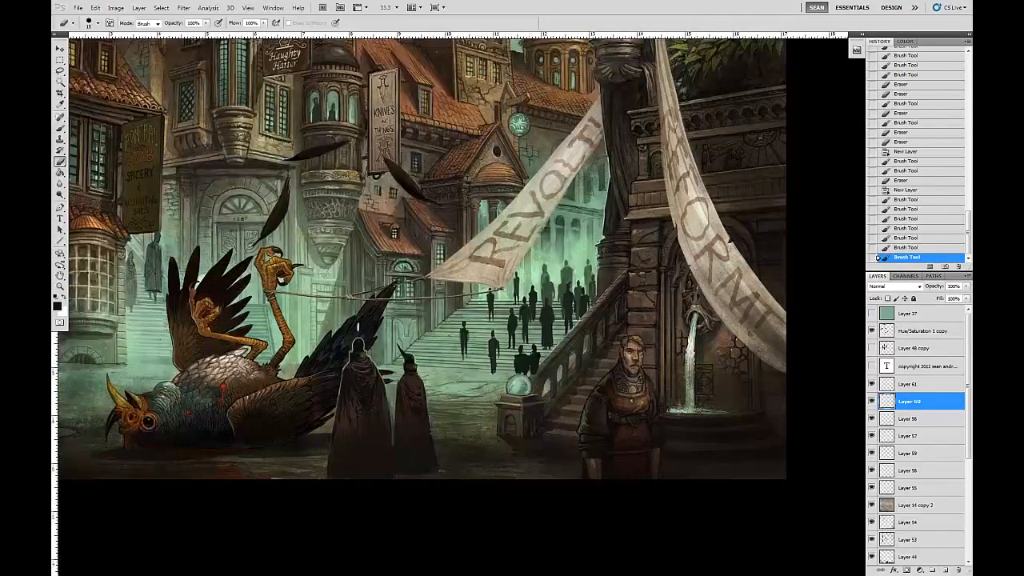
pyautogui.press('b')
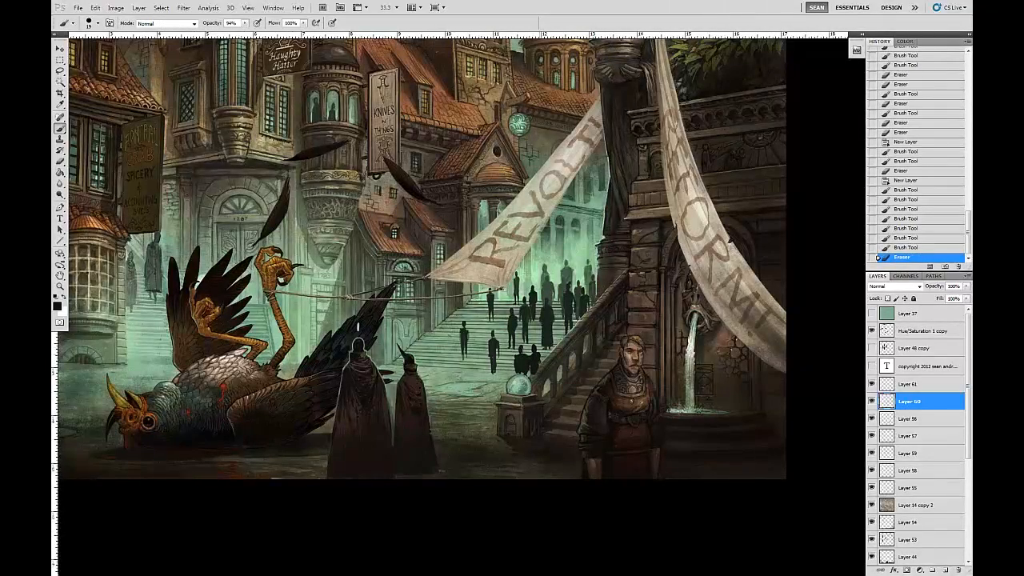
pyautogui.press('e')
pyautogui.press('b')
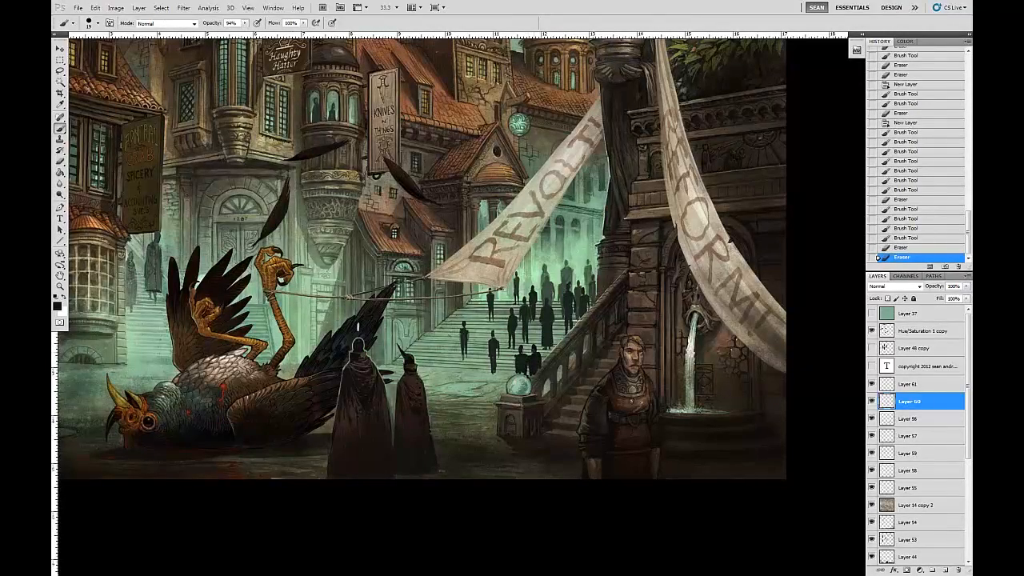
pyautogui.press('e')
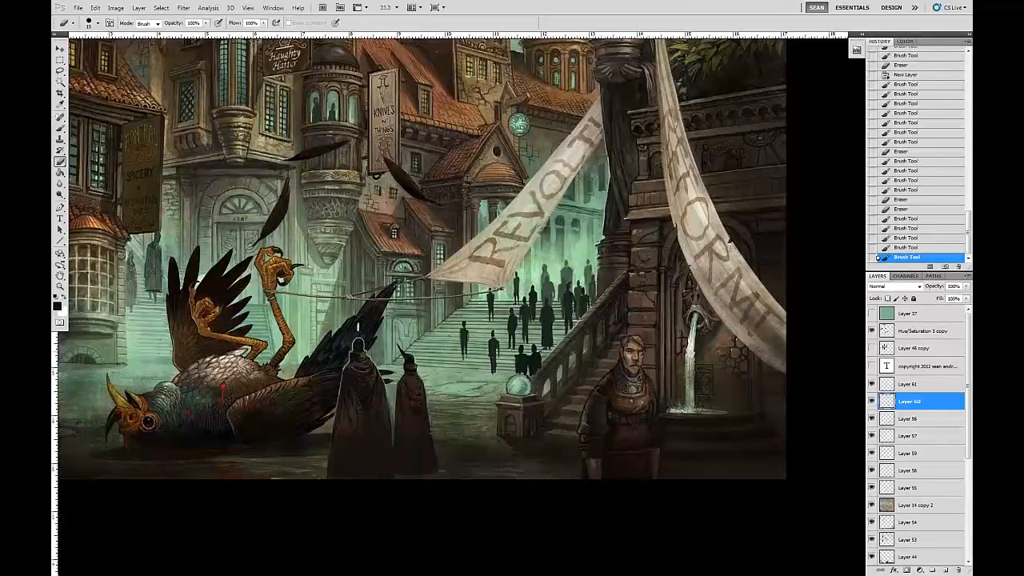
pyautogui.press('b')
# Refine the head and shoulders of the right-hand figure behind the orb by alternating eraser and brush.
pyautogui.press('e')
pyautogui.moveTo(532, 350)
pyautogui.mouseDown()
pyautogui.moveTo(528, 368)
pyautogui.moveTo(536, 354)
pyautogui.mouseUp()
pyautogui.press('b')
pyautogui.press('e')
pyautogui.press('b')
pyautogui.press('e')
pyautogui.moveTo(535, 349); pyautogui.dragTo(540, 320)
pyautogui.press('b')
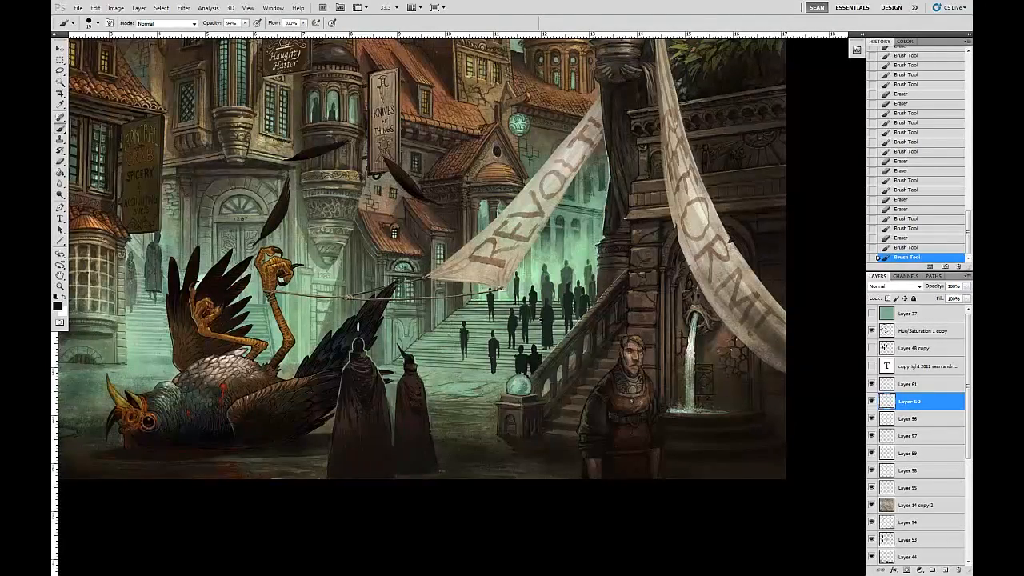
# Rework the torso and lower edge of the left-hand figure behind the orb with repeated eraser and brush touches.
pyautogui.press('e')
pyautogui.moveTo(525, 373)
pyautogui.mouseDown()
pyautogui.moveTo(519, 361)
pyautogui.moveTo(524, 370)
pyautogui.mouseUp()
pyautogui.press('b')
pyautogui.press('e')
pyautogui.press('b')
pyautogui.press('e')
pyautogui.press('b')
pyautogui.press('e')
pyautogui.press('b')
pyautogui.press('e')
pyautogui.press('b')
pyautogui.press('e')
pyautogui.moveTo(527, 368); pyautogui.dragTo(524, 373)
pyautogui.press('b')
# Paint an outstretched arm on the left-hand figure behind the orb and trim its outline with the eraser.
pyautogui.moveTo(527, 369); pyautogui.dragTo(521, 376)
pyautogui.moveTo(524, 371)
pyautogui.mouseDown()
pyautogui.moveTo(544, 351)
pyautogui.moveTo(542, 381)
pyautogui.moveTo(512, 372)
pyautogui.mouseUp()
pyautogui.press('e')
pyautogui.press('b')
pyautogui.press('e')
pyautogui.press('b')
pyautogui.press('e')
pyautogui.press('b')
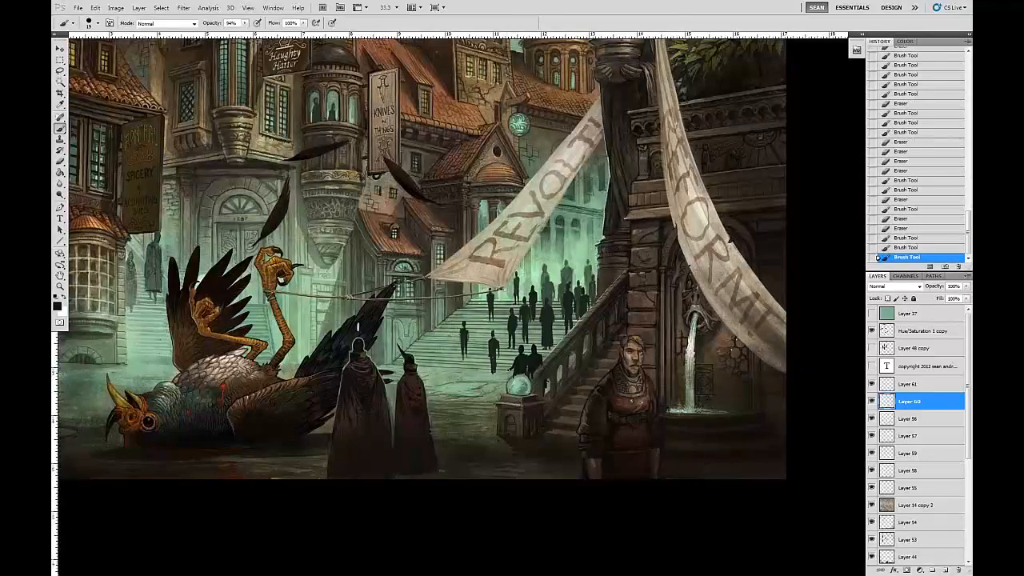
# Clean up the silhouettes of the two figures behind the orb with small brush and eraser touches.
pyautogui.moveTo(357, 328); pyautogui.dragTo(358, 329)
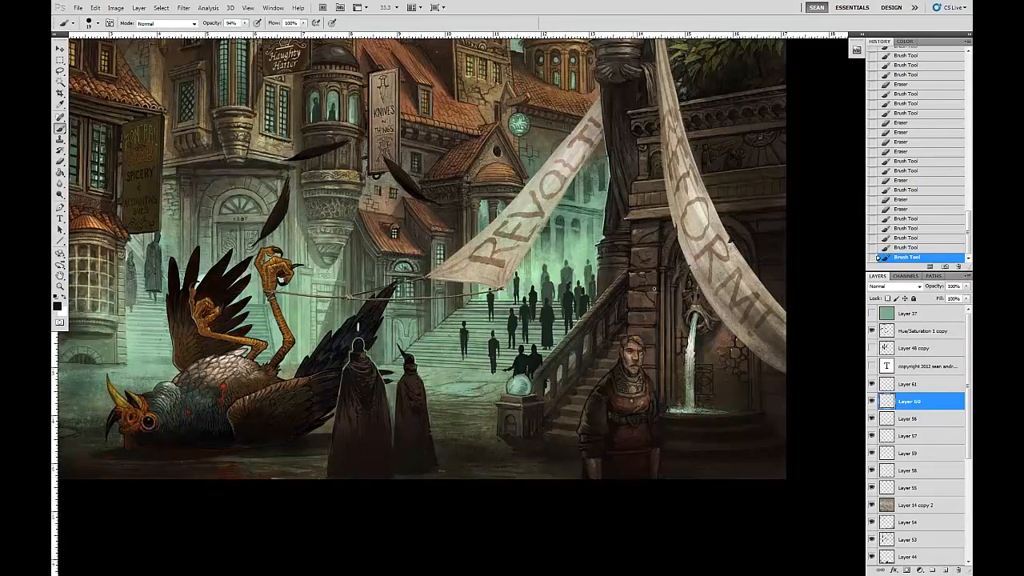
pyautogui.press('e')
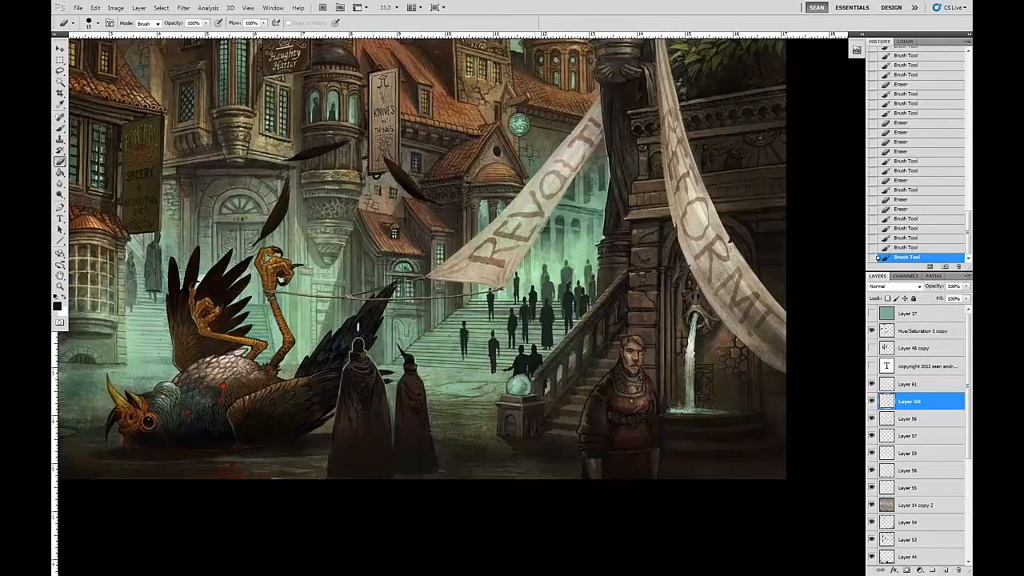
pyautogui.moveTo(358, 328); pyautogui.dragTo(358, 329)
pyautogui.press('b')
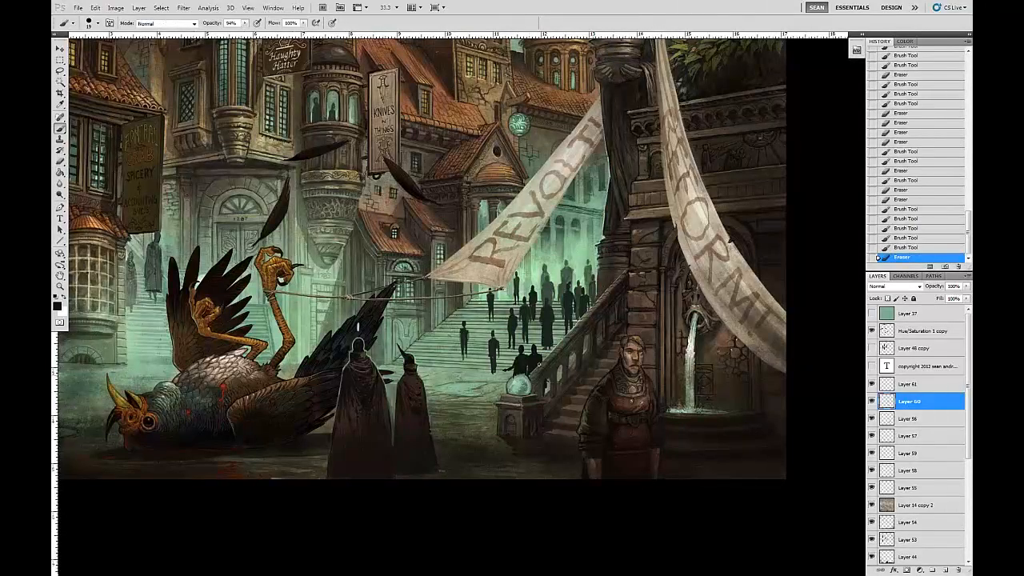
pyautogui.click(357, 328)
pyautogui.press('e')
pyautogui.click(358, 328)
# Select Layer 56 and prepare a textured brush at 31% opacity with pale green sampled from the misty steps.
pyautogui.press('space')
pyautogui.moveTo(727, 361); pyautogui.dragTo(821, 382)
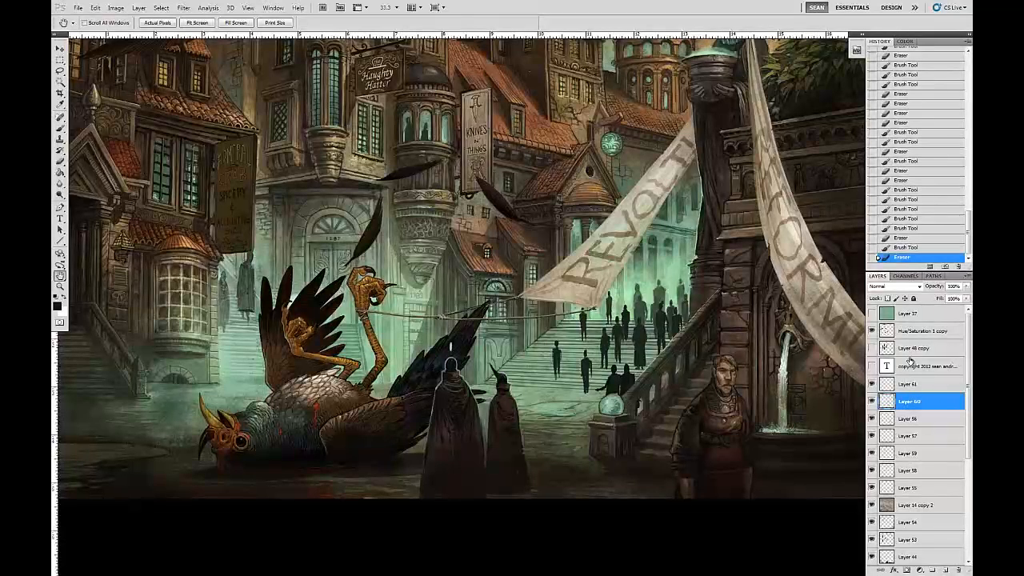
pyautogui.click(871, 418)
pyautogui.click(872, 419)
pyautogui.click(912, 419)
pyautogui.press('b')
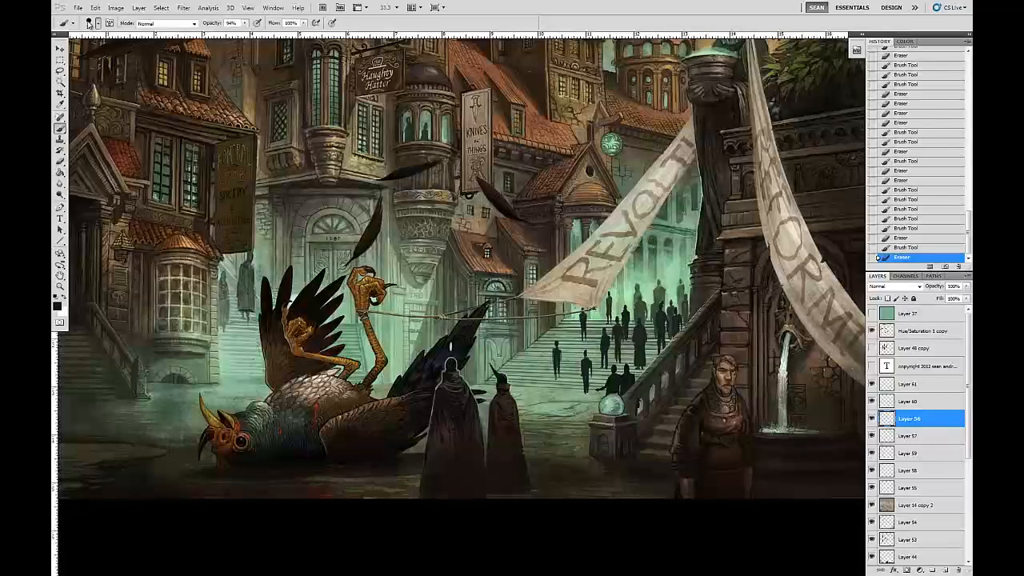
pyautogui.click(96, 22)
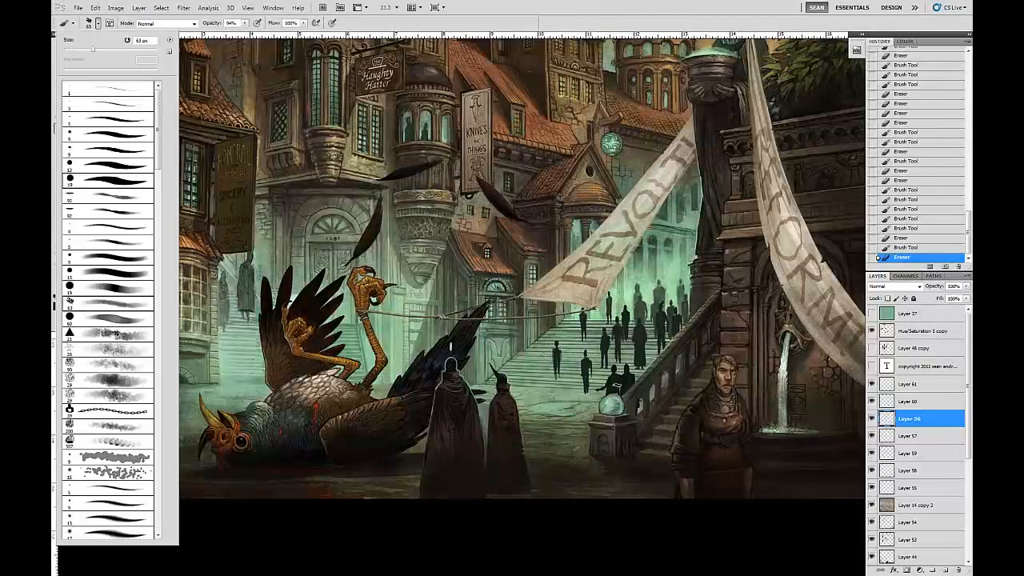
pyautogui.keyDown('alt'); pyautogui.click(569, 378); pyautogui.keyUp('alt')
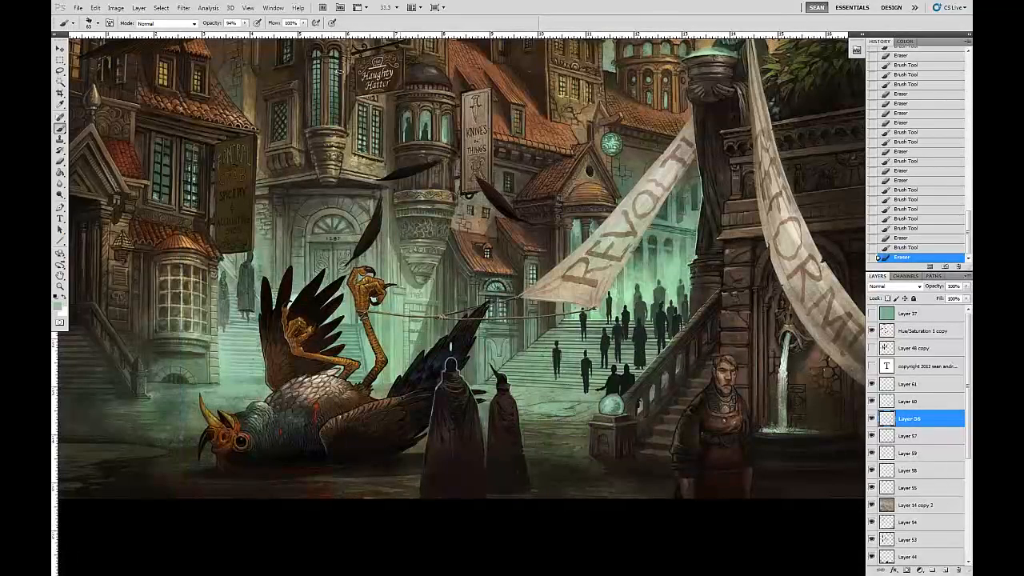
pyautogui.click(245, 23)
pyautogui.moveTo(248, 34); pyautogui.dragTo(214, 40)
# Brush translucent pale green mist over the staircase figures and the steps around them on Layer 56.
pyautogui.moveTo(572, 441); pyautogui.dragTo(590, 436)
pyautogui.moveTo(640, 350); pyautogui.dragTo(616, 360)
pyautogui.moveTo(615, 359)
pyautogui.mouseDown()
pyautogui.moveTo(629, 395)
pyautogui.moveTo(646, 333)
pyautogui.moveTo(620, 349)
pyautogui.mouseUp()
pyautogui.moveTo(620, 349); pyautogui.dragTo(703, 320)
pyautogui.moveTo(703, 320); pyautogui.dragTo(610, 355)
pyautogui.moveTo(610, 356)
pyautogui.mouseDown()
pyautogui.moveTo(620, 349)
pyautogui.moveTo(610, 348)
pyautogui.mouseUp()
pyautogui.moveTo(640, 342)
pyautogui.mouseDown()
pyautogui.moveTo(664, 331)
pyautogui.moveTo(656, 364)
pyautogui.mouseUp()
pyautogui.moveTo(656, 367)
pyautogui.mouseDown()
pyautogui.moveTo(571, 375)
pyautogui.moveTo(582, 335)
pyautogui.moveTo(631, 342)
pyautogui.mouseUp()
pyautogui.moveTo(631, 343); pyautogui.dragTo(557, 370)
pyautogui.moveTo(698, 323)
pyautogui.mouseDown()
pyautogui.moveTo(655, 365)
pyautogui.moveTo(627, 348)
pyautogui.moveTo(667, 341)
pyautogui.moveTo(626, 356)
pyautogui.mouseUp()
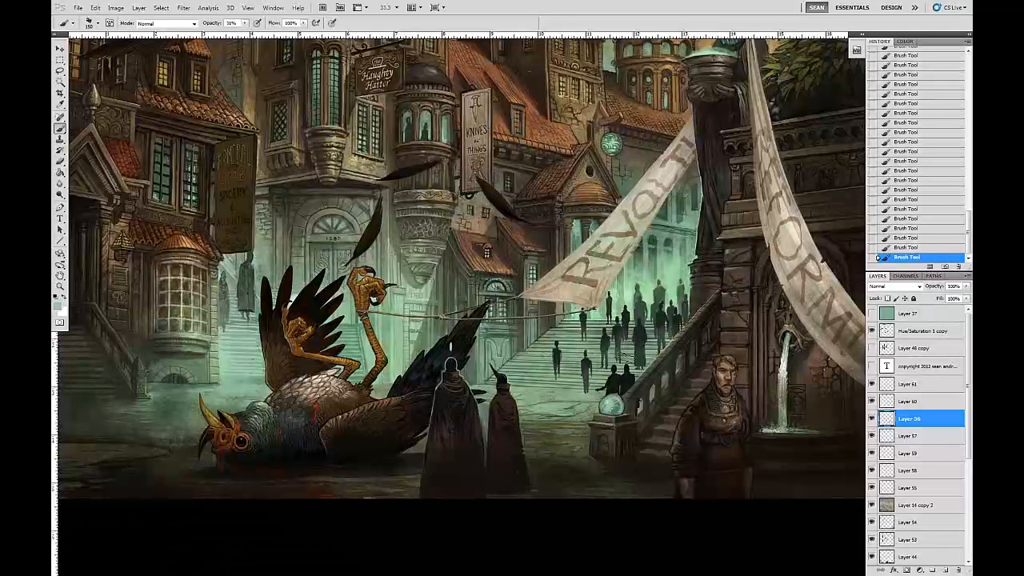
# Sample a grey tone from the stair area and switch to a thin flat-tipped brush preset on Layer 56.
pyautogui.press('[')
pyautogui.press('[')
pyautogui.keyDown('alt'); pyautogui.click(598, 383); pyautogui.keyUp('alt')
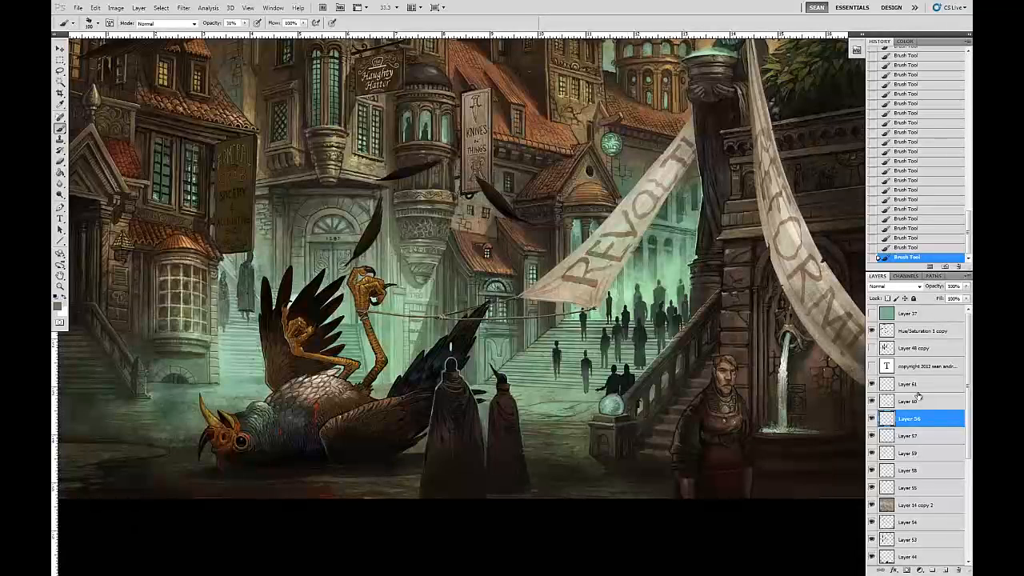
pyautogui.hotkey('alt', ']')
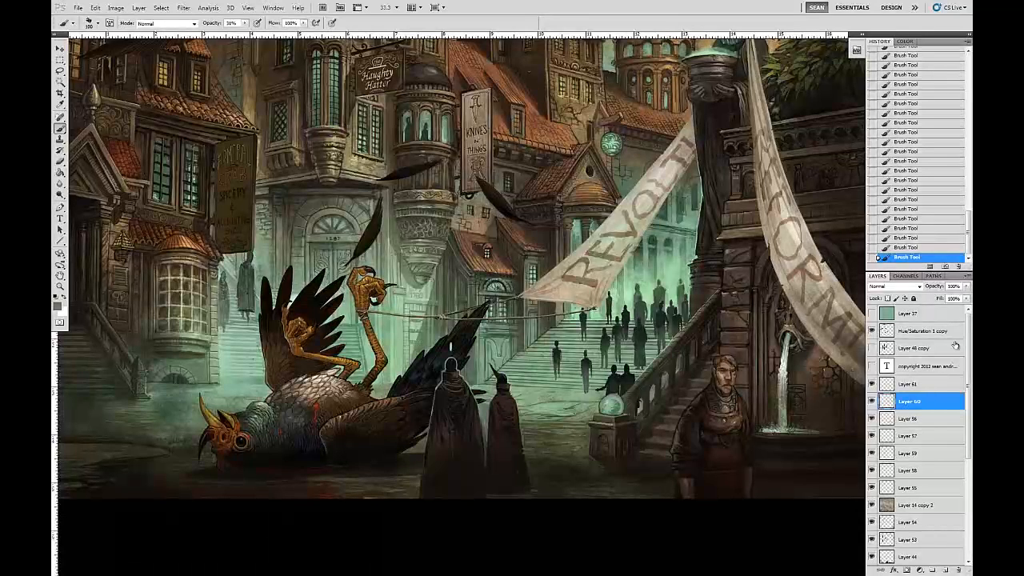
pyautogui.click(910, 417)
pyautogui.click(108, 23)
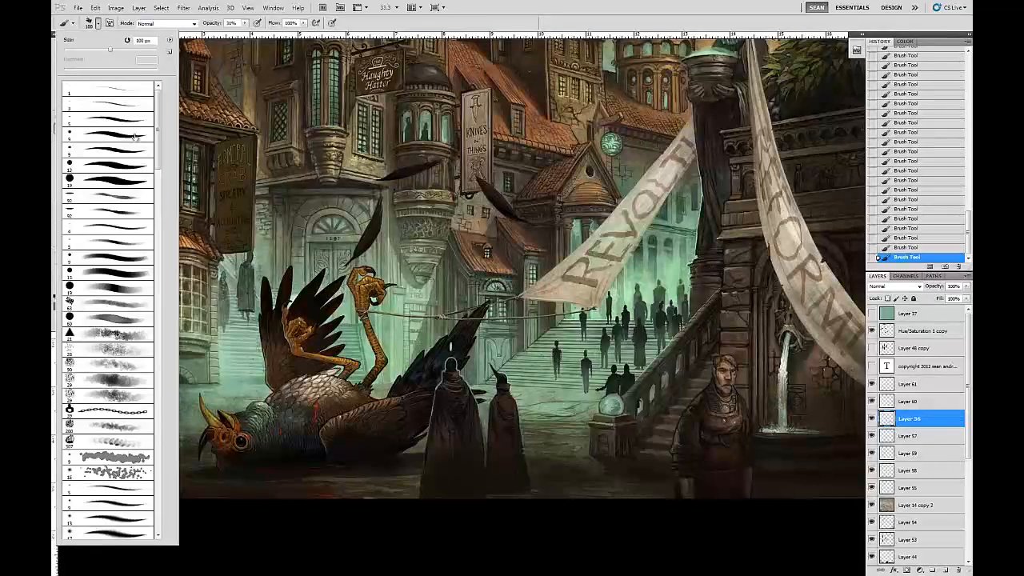
pyautogui.click(136, 208)
pyautogui.press('Return')
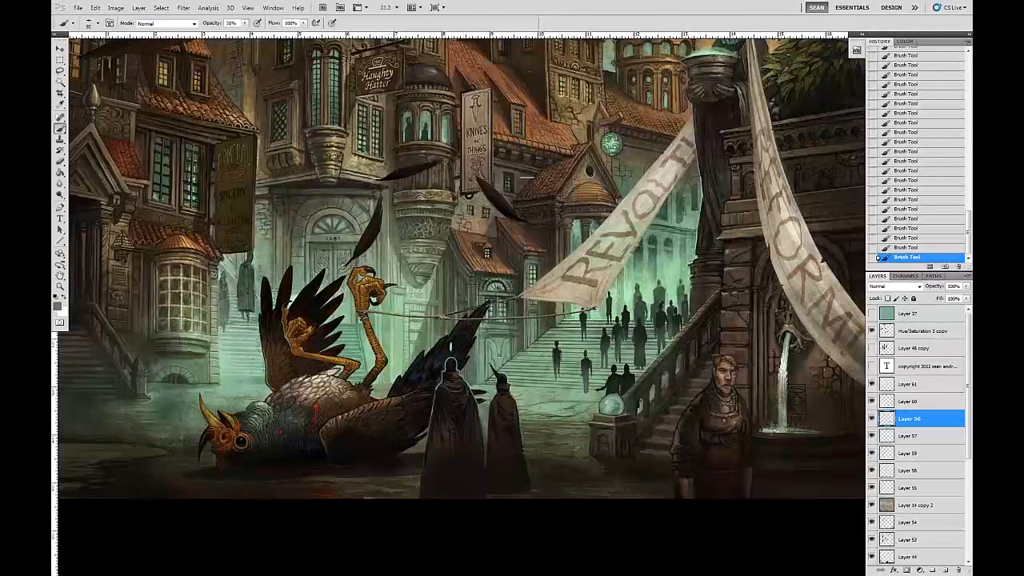
# Sample the pale green mist beside the upper stair figures and lighten it to a near-white foreground colour.
pyautogui.keyDown('alt'); pyautogui.click(629, 292); pyautogui.keyUp('alt')
pyautogui.press('h')
pyautogui.moveTo(633, 289); pyautogui.dragTo(627, 312)
pyautogui.press('space')
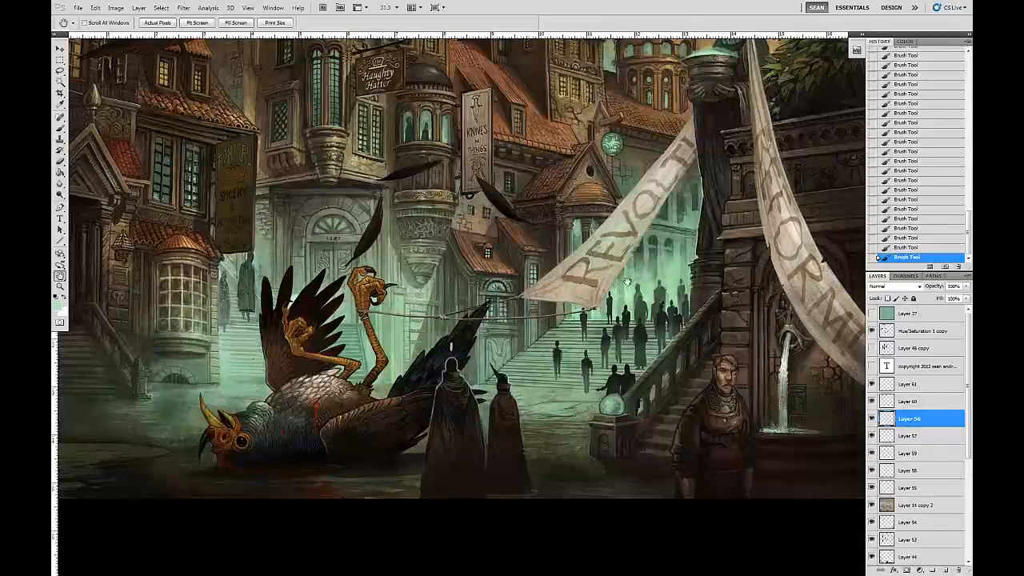
pyautogui.press('b')
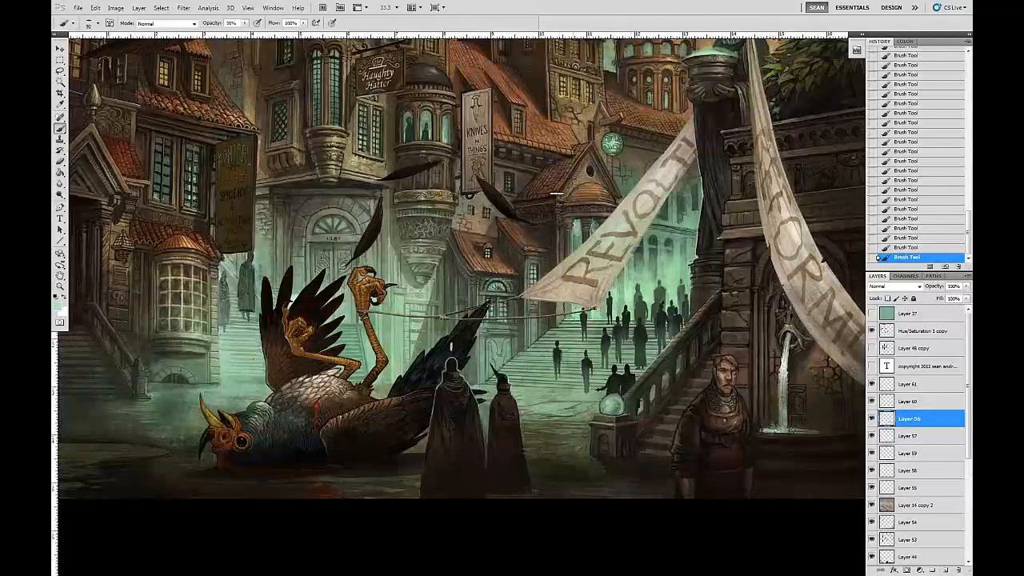
pyautogui.click(57, 306)
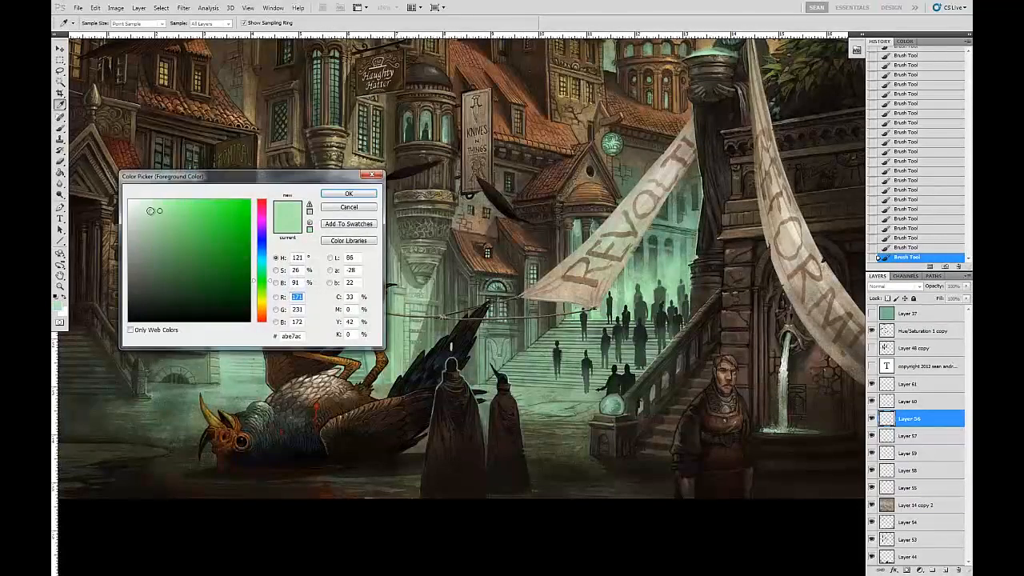
pyautogui.click(349, 194)
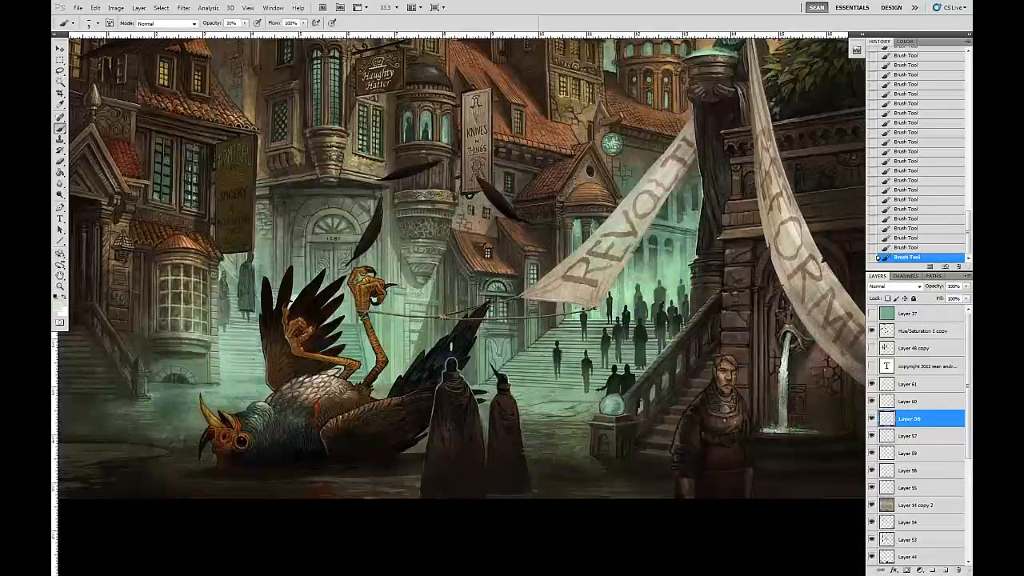
# Raise the brush opacity to 99%, shrink the brush, and paint fine light details on the upper stair figures.
pyautogui.moveTo(245, 23); pyautogui.dragTo(278, 45)
pyautogui.click(470, 255)
pyautogui.press('[')
pyautogui.press('[')
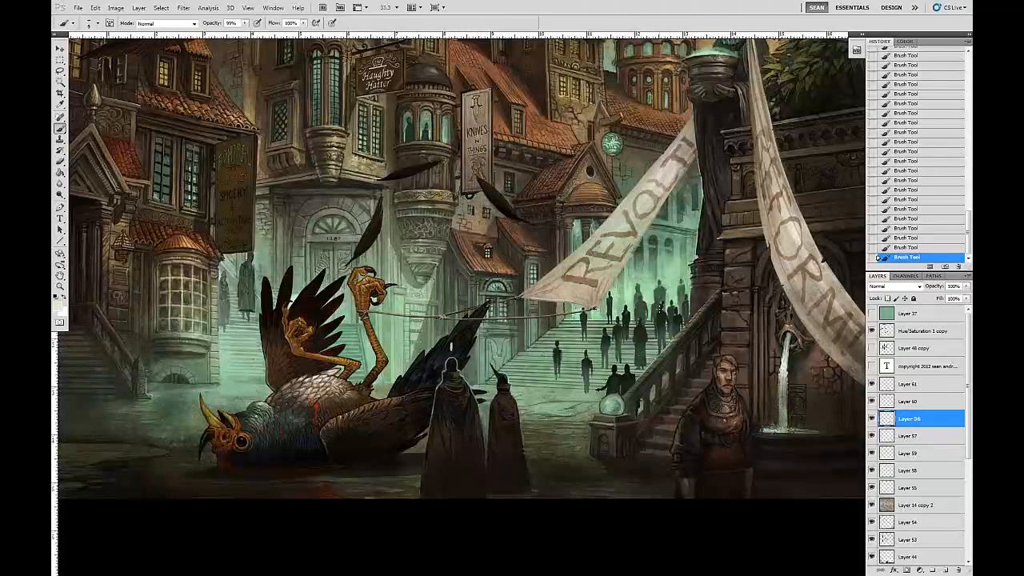
pyautogui.keyDown('alt'); pyautogui.click(673, 295); pyautogui.keyUp('alt')
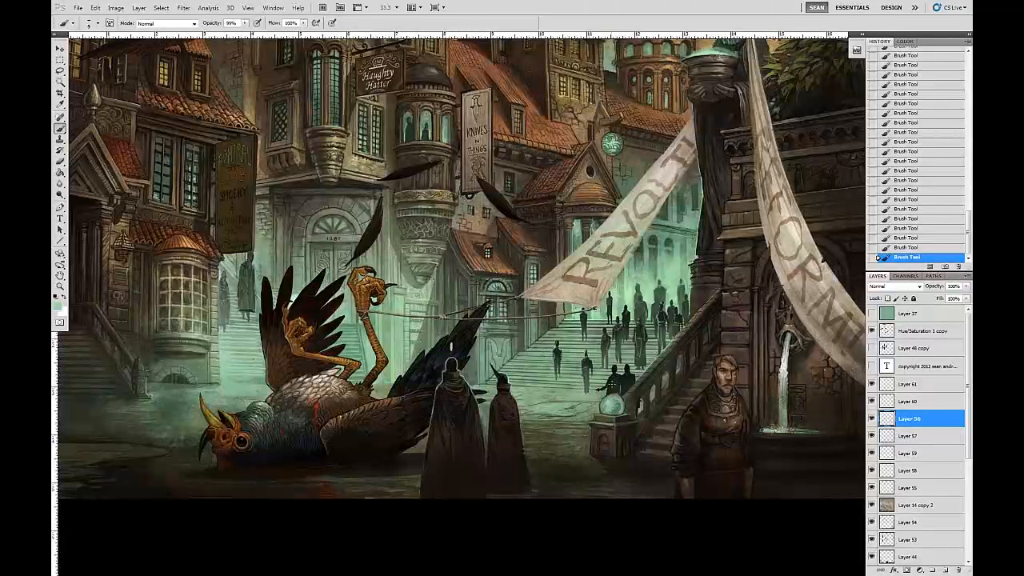
# On Layer 60, paint clothing details and edge lights on the mid-stair figures using tones sampled from the figures and mist.
pyautogui.click(906, 401)
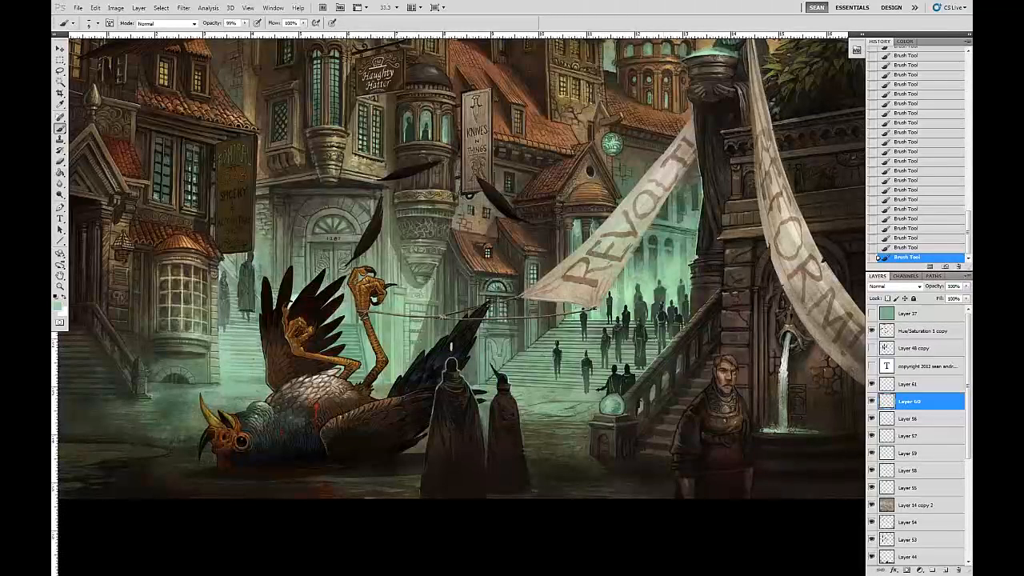
pyautogui.keyDown('alt'); pyautogui.click(665, 313); pyautogui.keyUp('alt')
pyautogui.moveTo(663, 322); pyautogui.dragTo(651, 327)
pyautogui.keyDown('alt'); pyautogui.click(672, 304); pyautogui.keyUp('alt')
pyautogui.keyDown('alt'); pyautogui.click(622, 322); pyautogui.keyUp('alt')
pyautogui.keyDown('alt'); pyautogui.click(630, 320); pyautogui.keyUp('alt')
pyautogui.keyDown('alt'); pyautogui.click(626, 320); pyautogui.keyUp('alt')
pyautogui.keyDown('alt'); pyautogui.click(628, 314); pyautogui.keyUp('alt')
pyautogui.keyDown('alt'); pyautogui.click(620, 322); pyautogui.keyUp('alt')
pyautogui.keyDown('alt'); pyautogui.click(622, 352); pyautogui.keyUp('alt')
pyautogui.keyDown('alt'); pyautogui.click(640, 318); pyautogui.keyUp('alt')
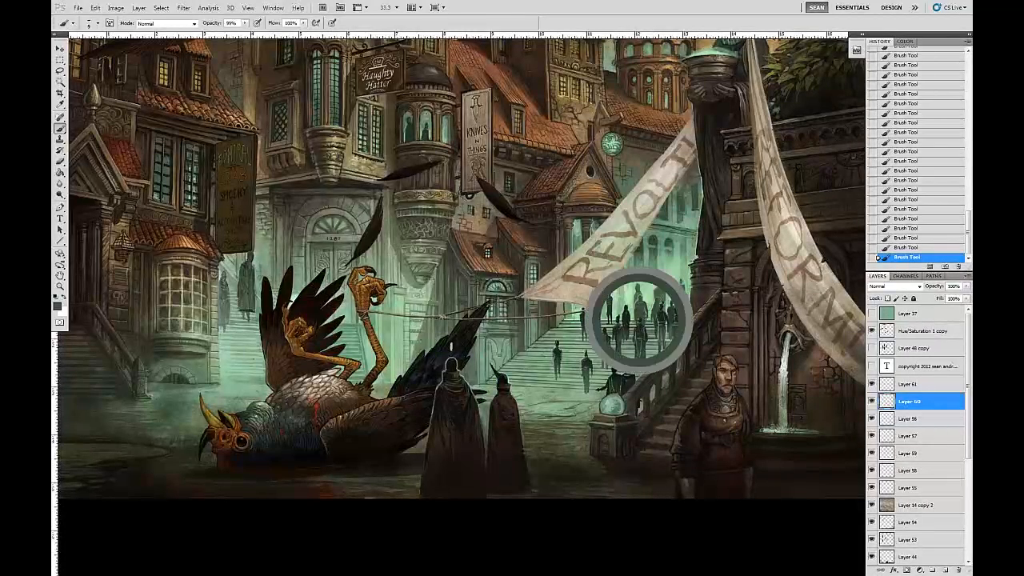
# Switch to the hard round 19 px brush, reduce its size, and retouch the mid-stair figures with sampled dark tones.
pyautogui.click(90, 23)
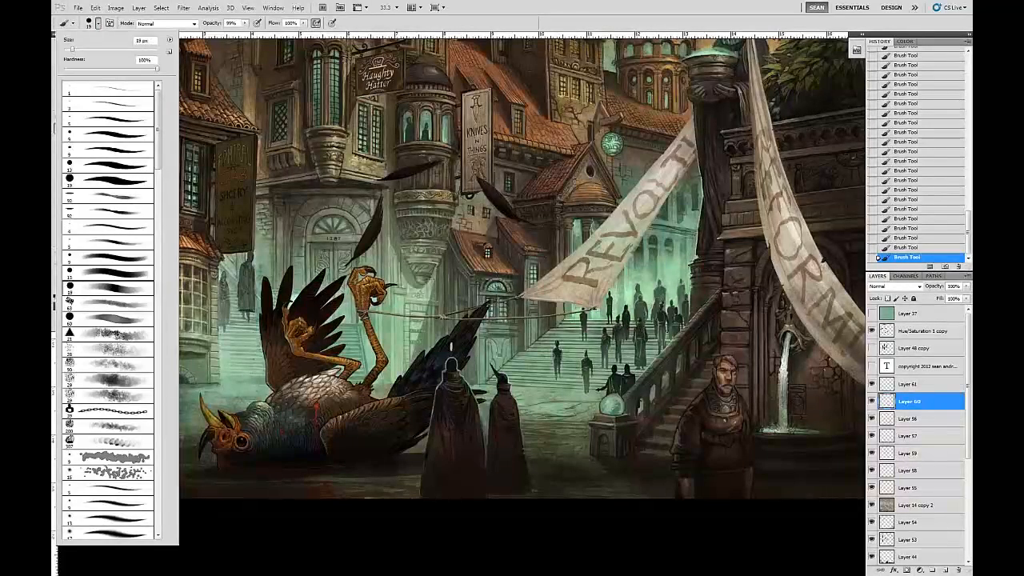
pyautogui.press('Return')
pyautogui.press('[')
pyautogui.keyDown('alt'); pyautogui.click(646, 323); pyautogui.keyUp('alt')
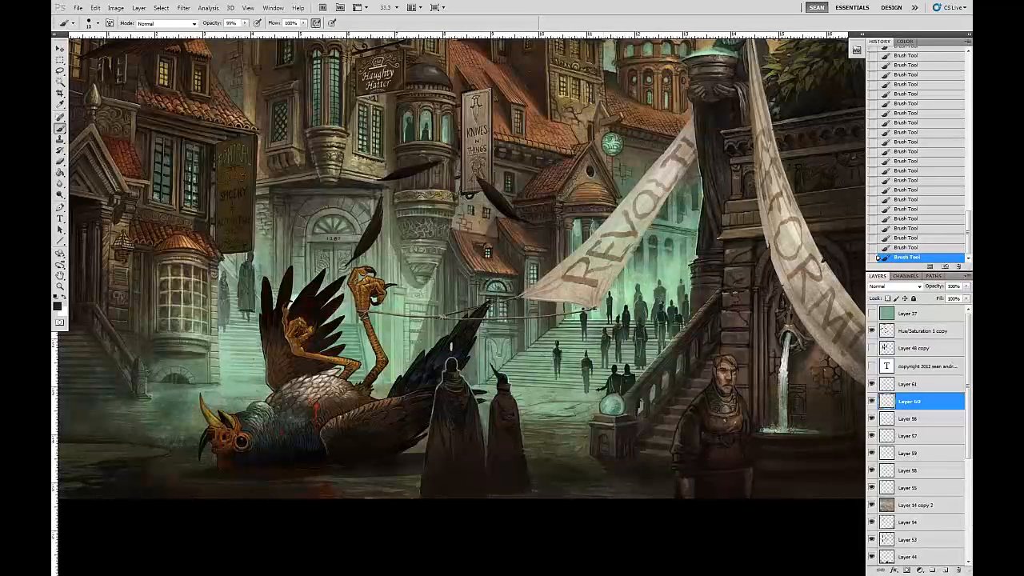
pyautogui.keyDown('alt'); pyautogui.click(619, 339); pyautogui.keyUp('alt')
# Review the whole illustration at reduced size, then examine the staircase figures up close at 50% zoom.
pyautogui.hotkey('ctrl', '-')
pyautogui.hotkey('ctrl', '-')
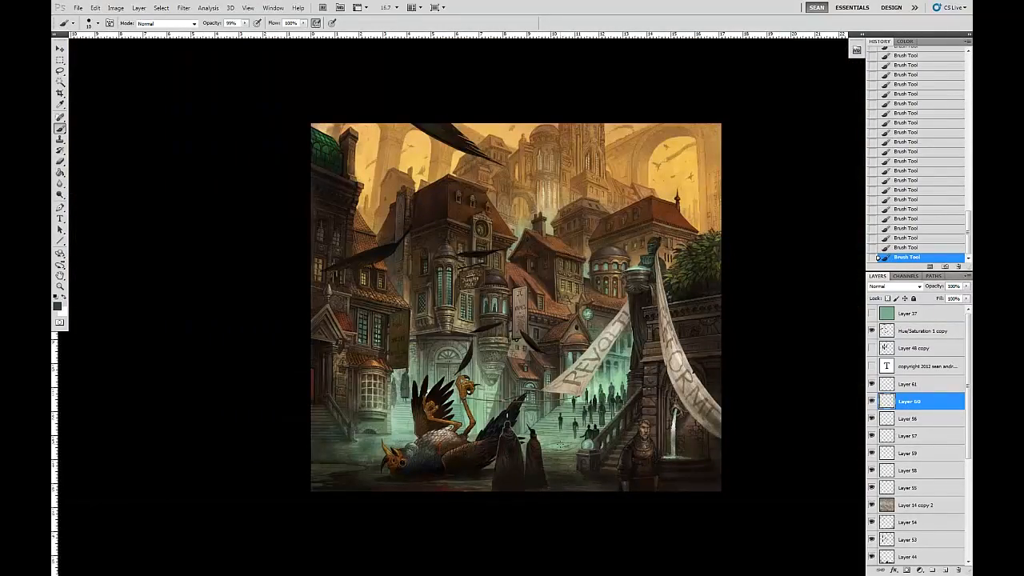
pyautogui.hotkey('ctrl', '+')
pyautogui.hotkey('ctrl', '+')
pyautogui.hotkey('ctrl', '+')
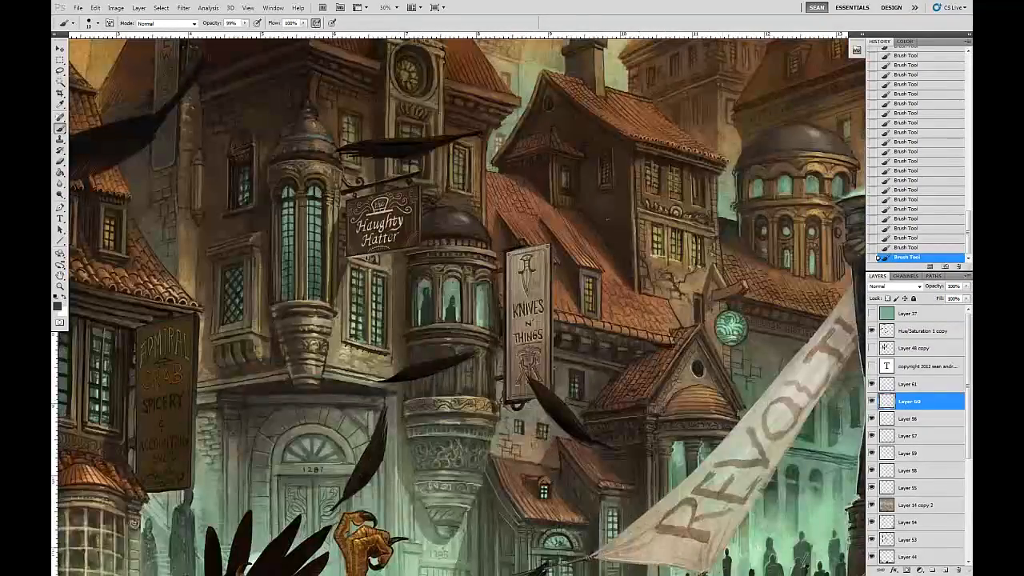
pyautogui.press('space')
pyautogui.moveTo(685, 454)
pyautogui.mouseDown()
pyautogui.moveTo(526, 220)
pyautogui.moveTo(473, 163)
pyautogui.moveTo(486, 149)
pyautogui.mouseUp()
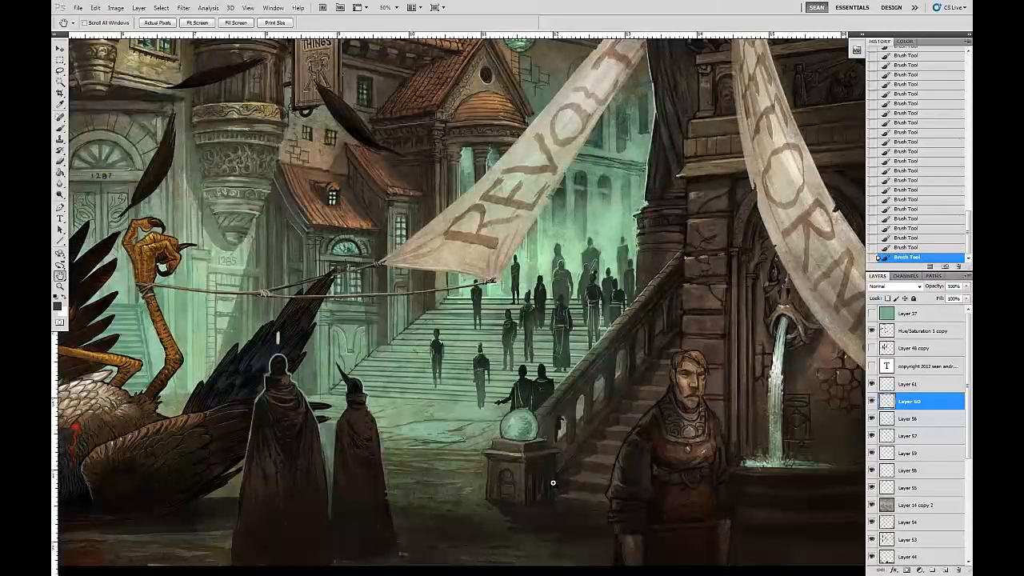
pyautogui.rightClick(669, 335)
pyautogui.click(628, 344)
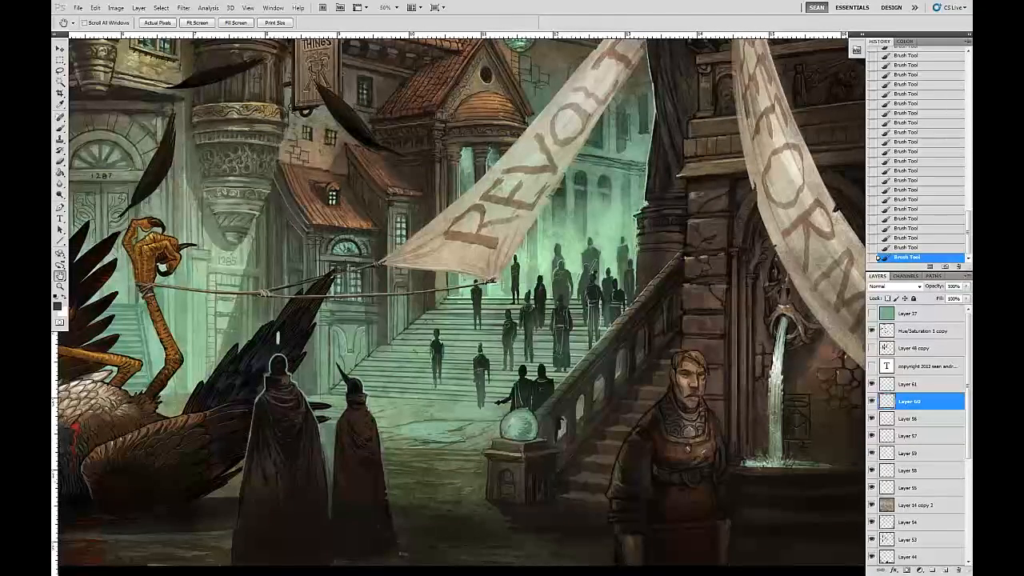